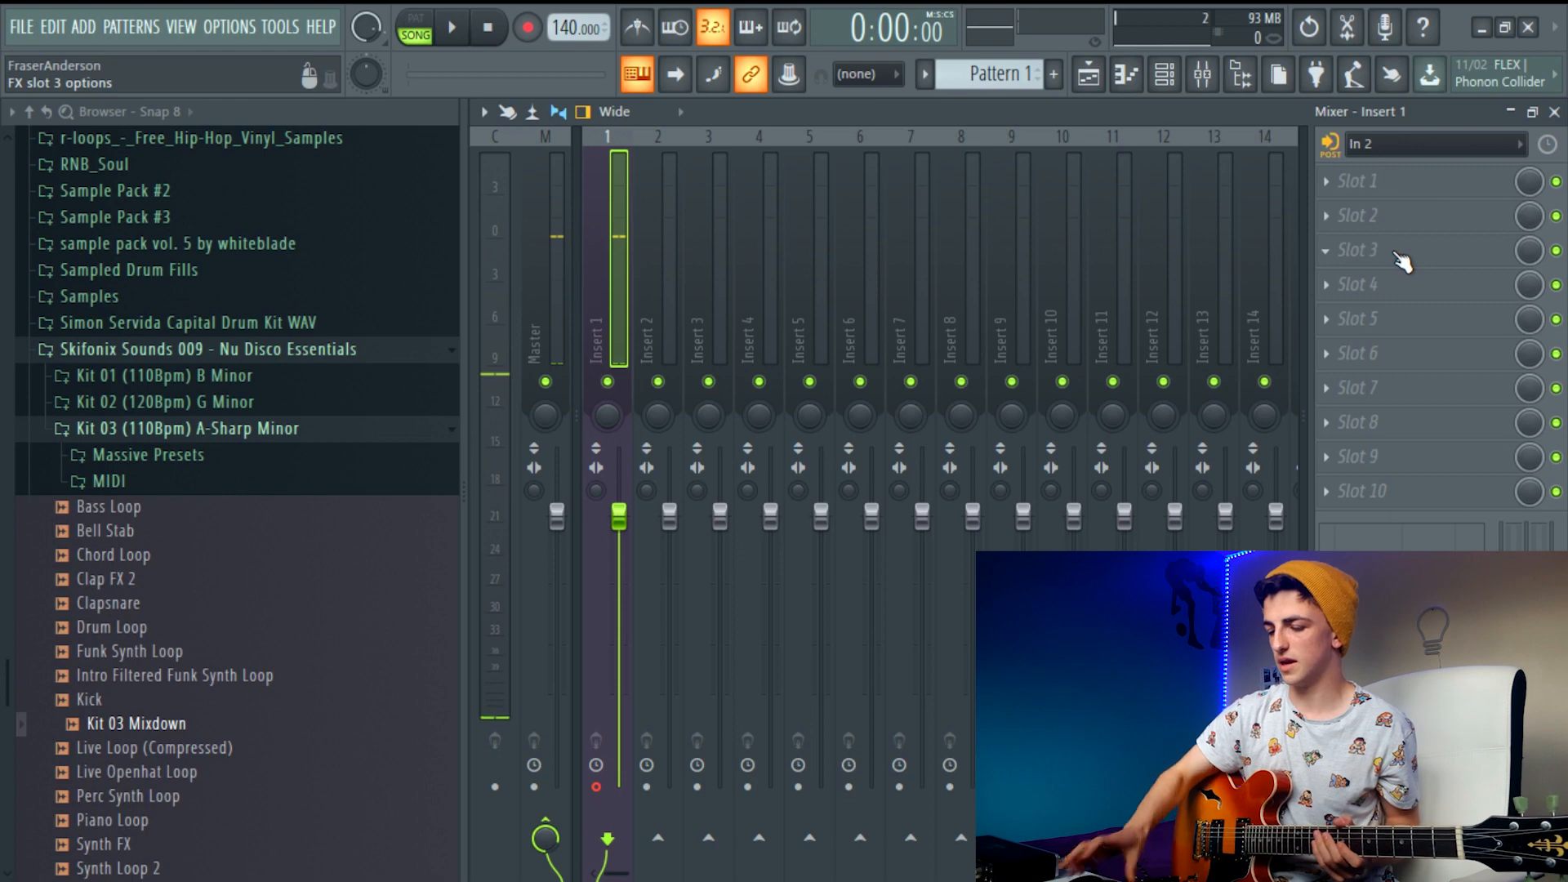
Switch the audio device to UMC ASIO Driver in the audio settings after checking the FL Studio ASIO options
left_click(214, 31)
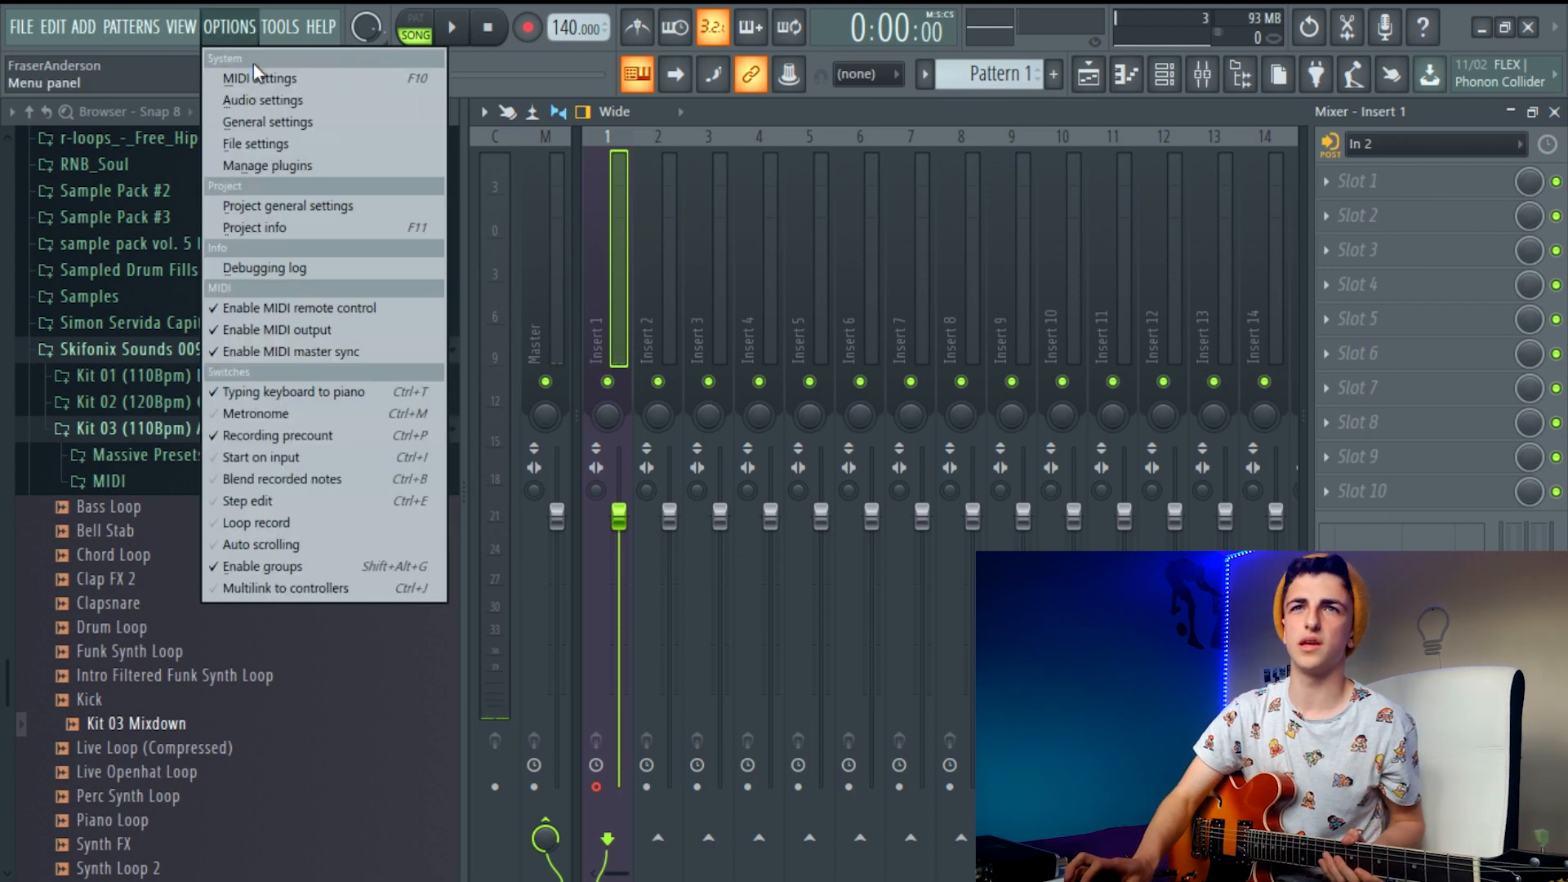
left_click(252, 102)
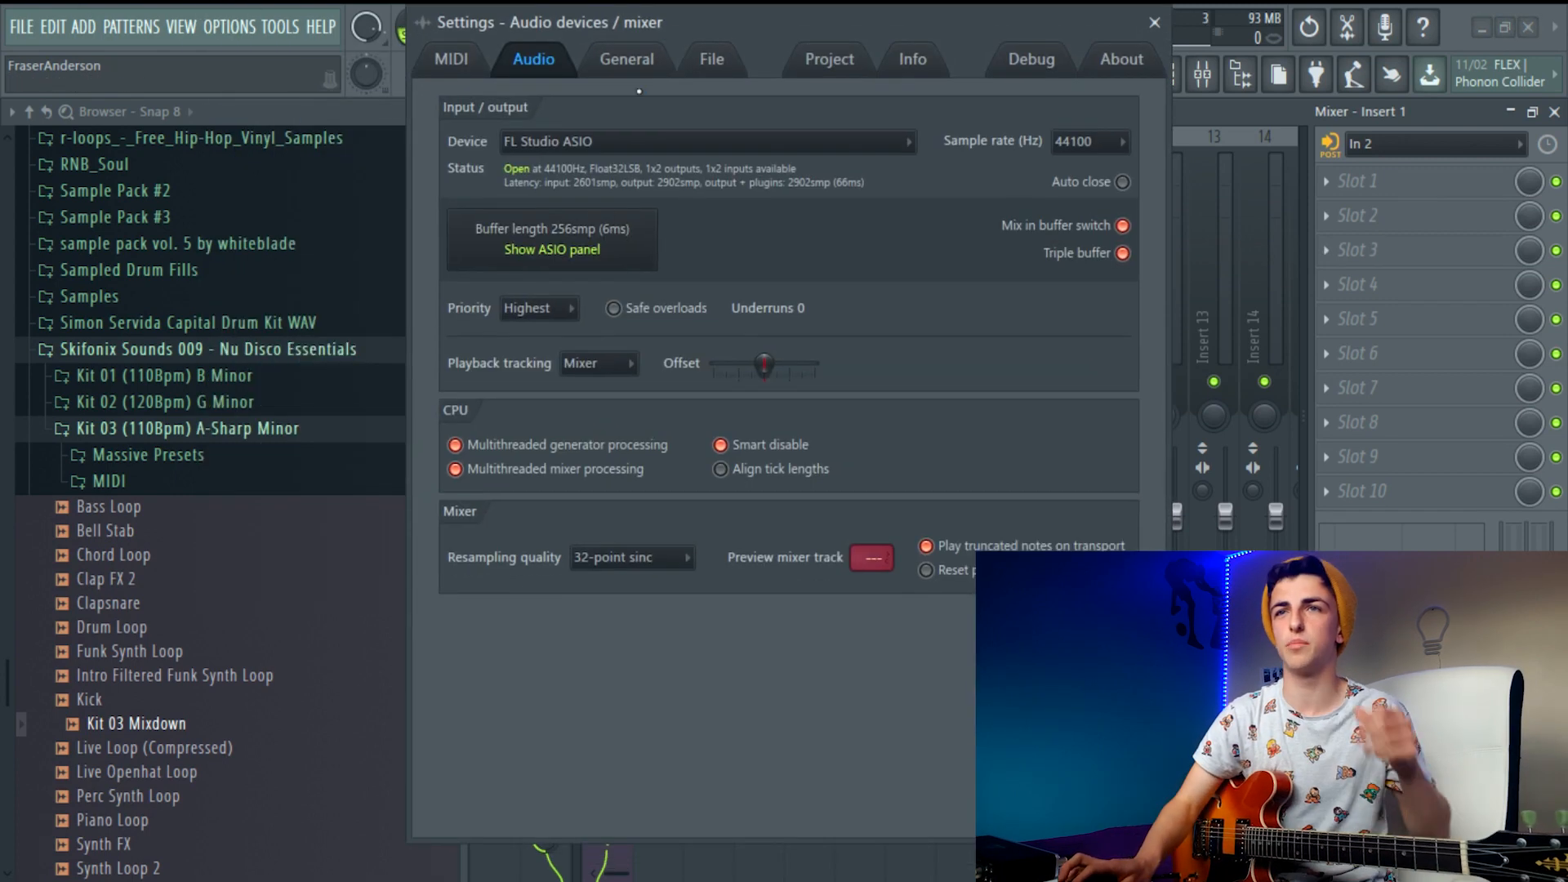
left_click(555, 245)
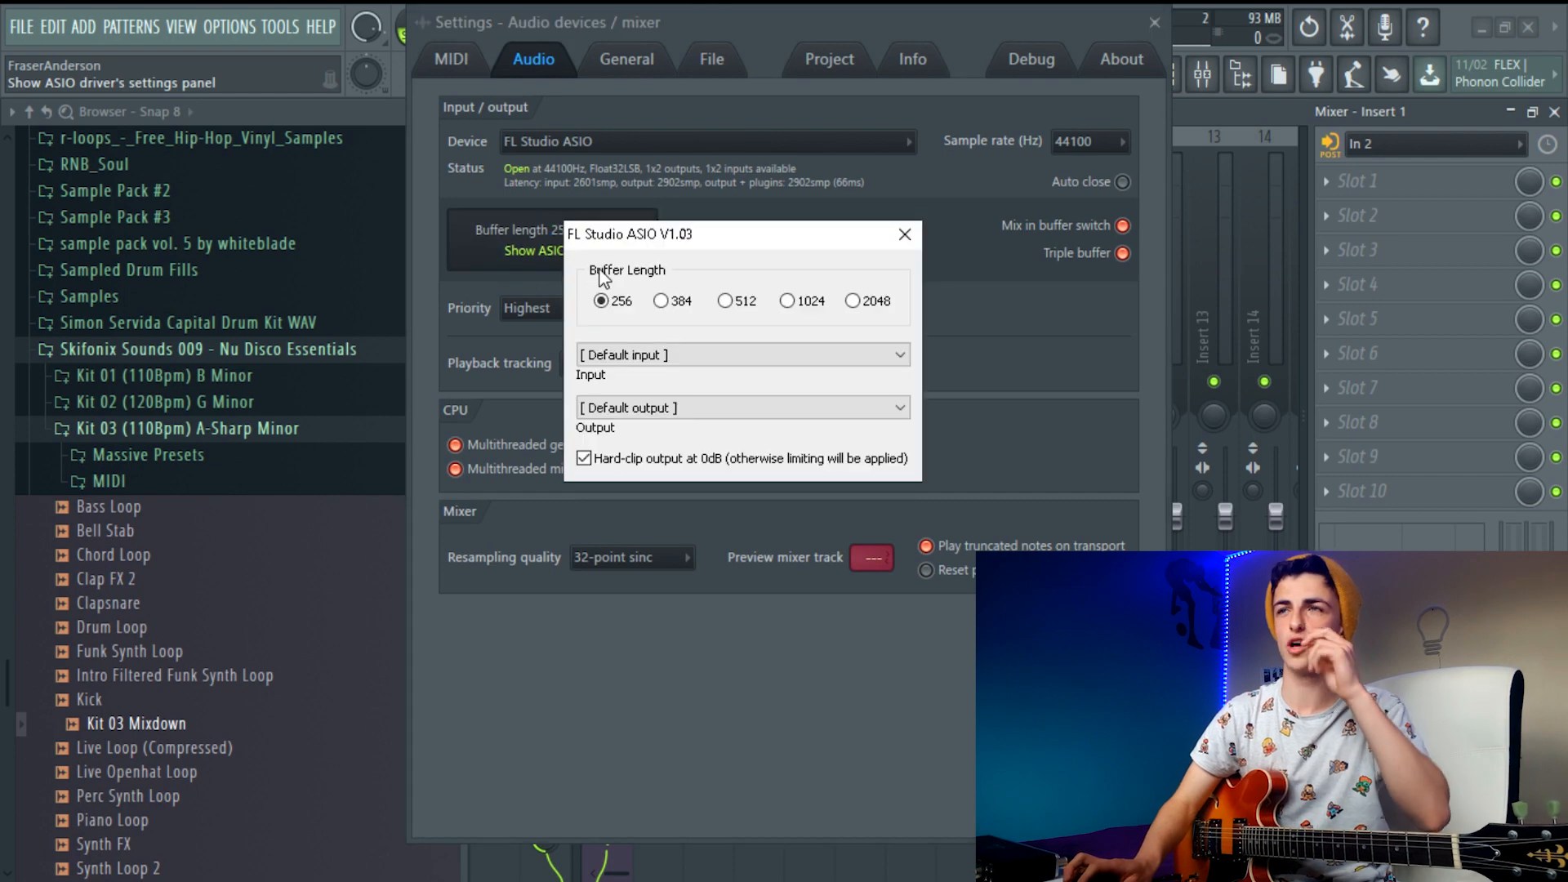
left_click(905, 234)
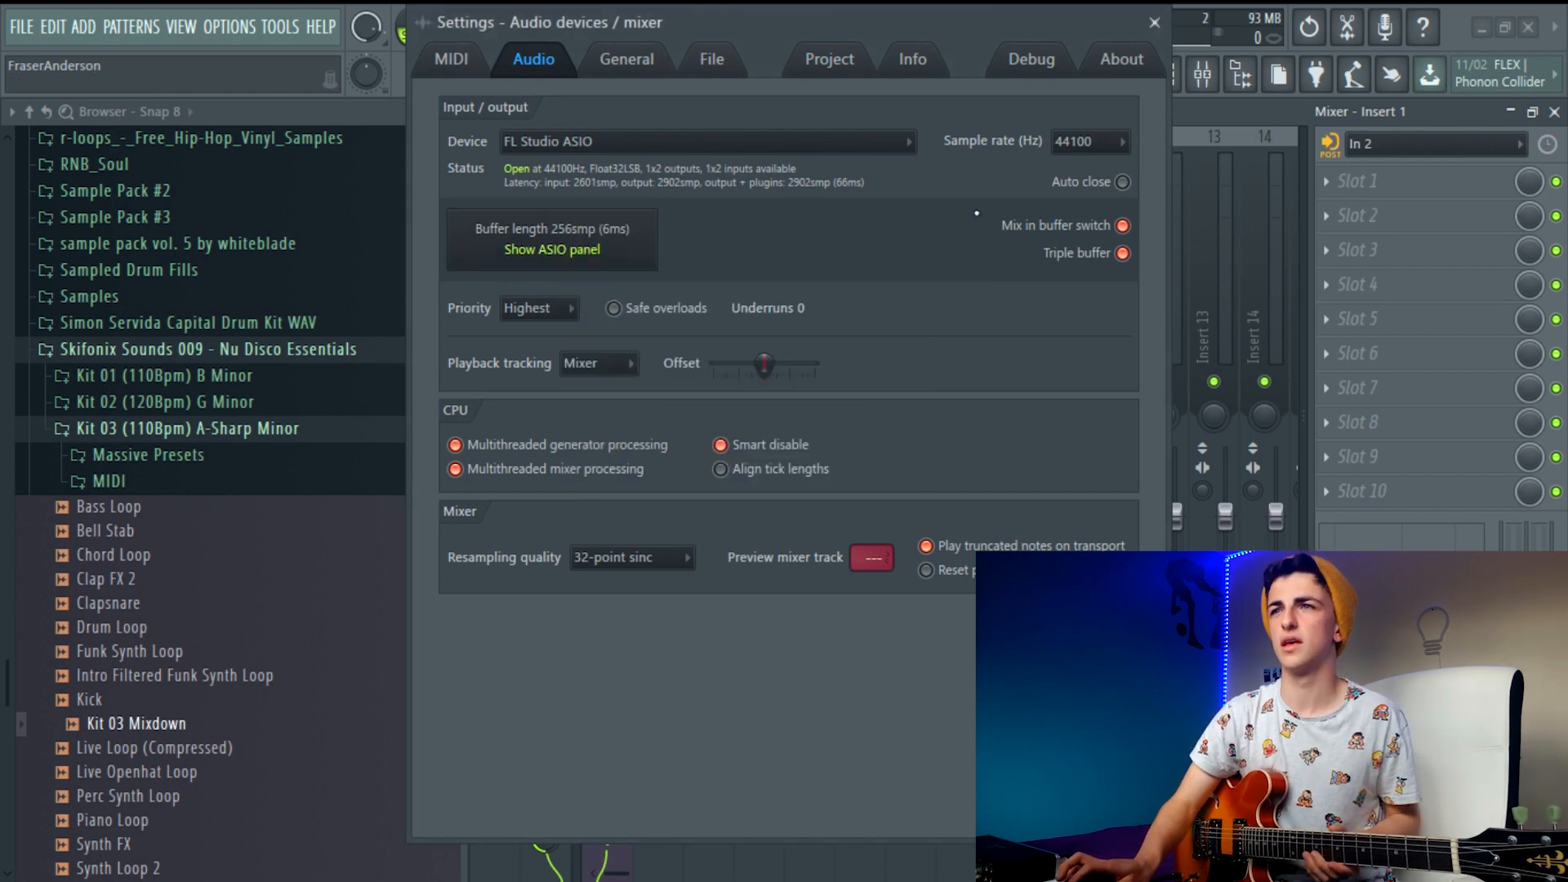
left_click(715, 149)
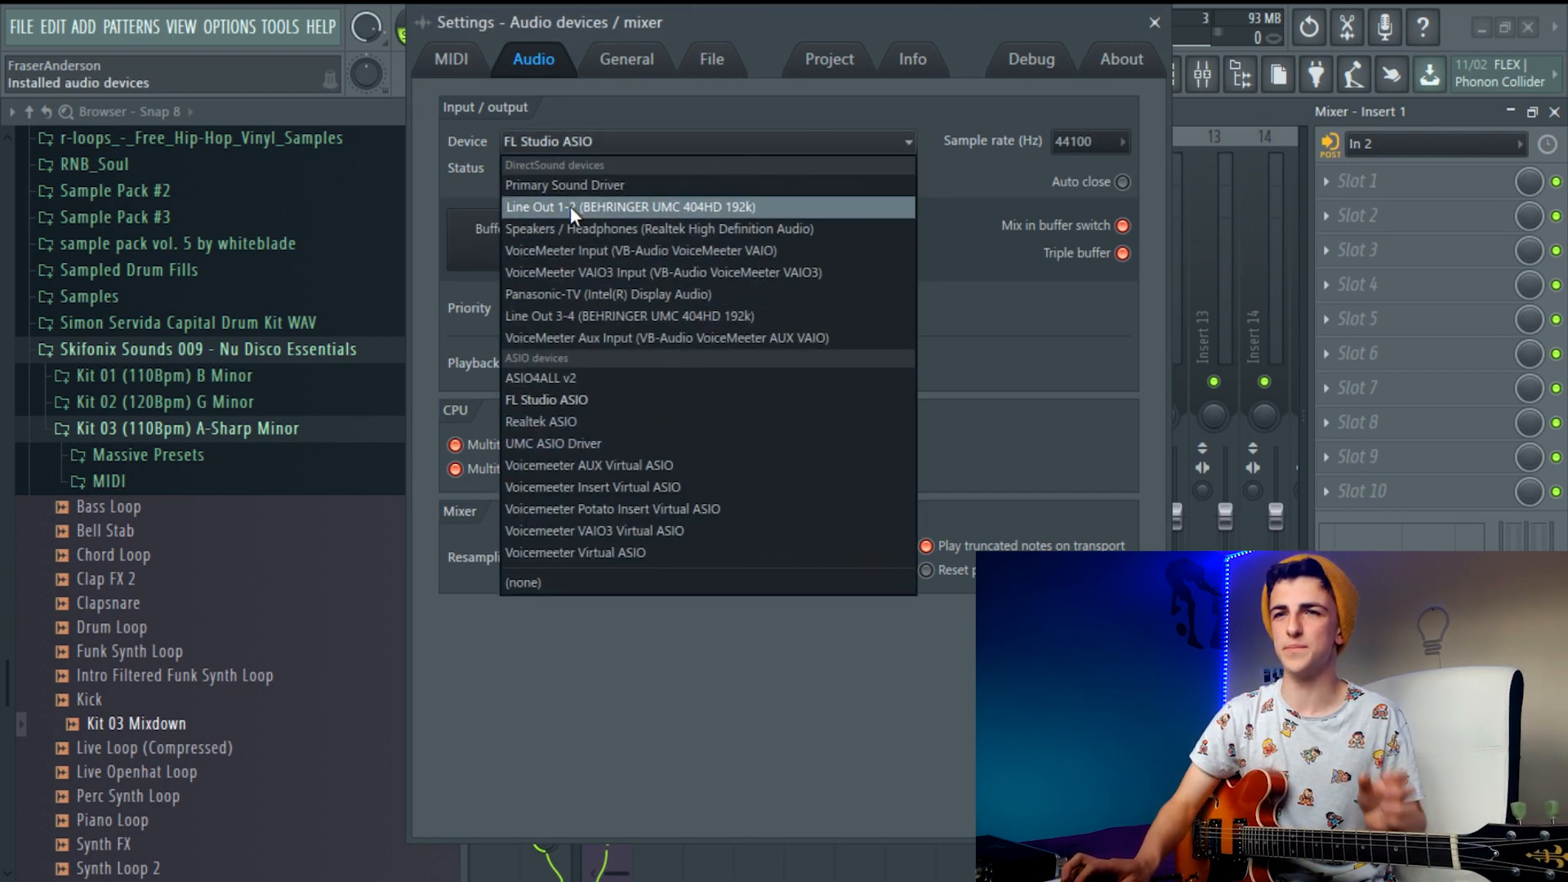
left_click(556, 443)
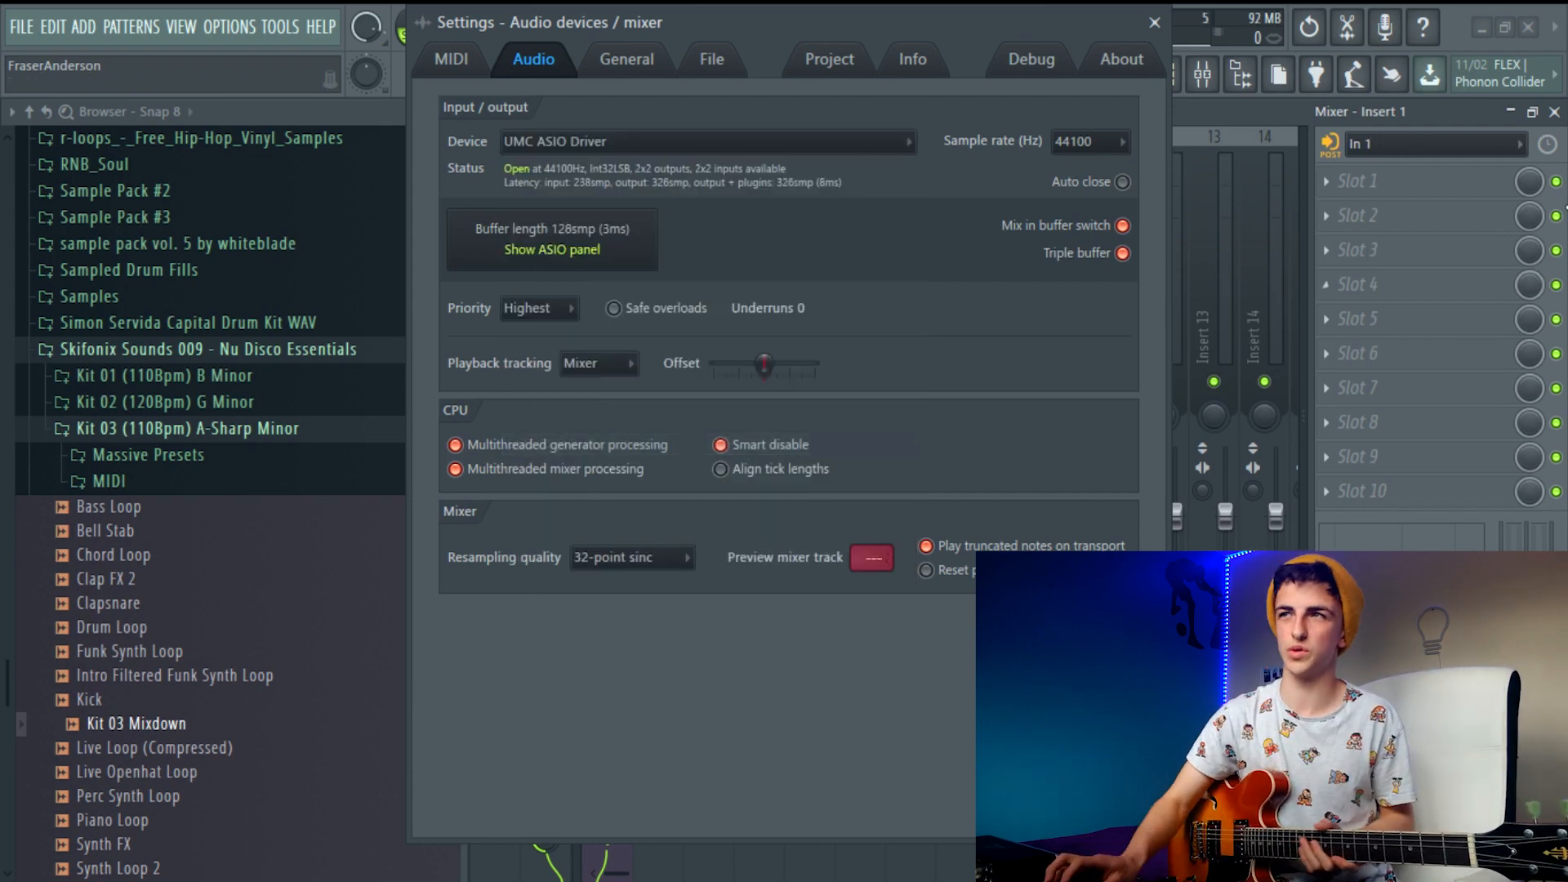
left_click(1155, 22)
Set the external audio input of mixer track Insert 1 to the mono input In 2
left_click(1357, 182)
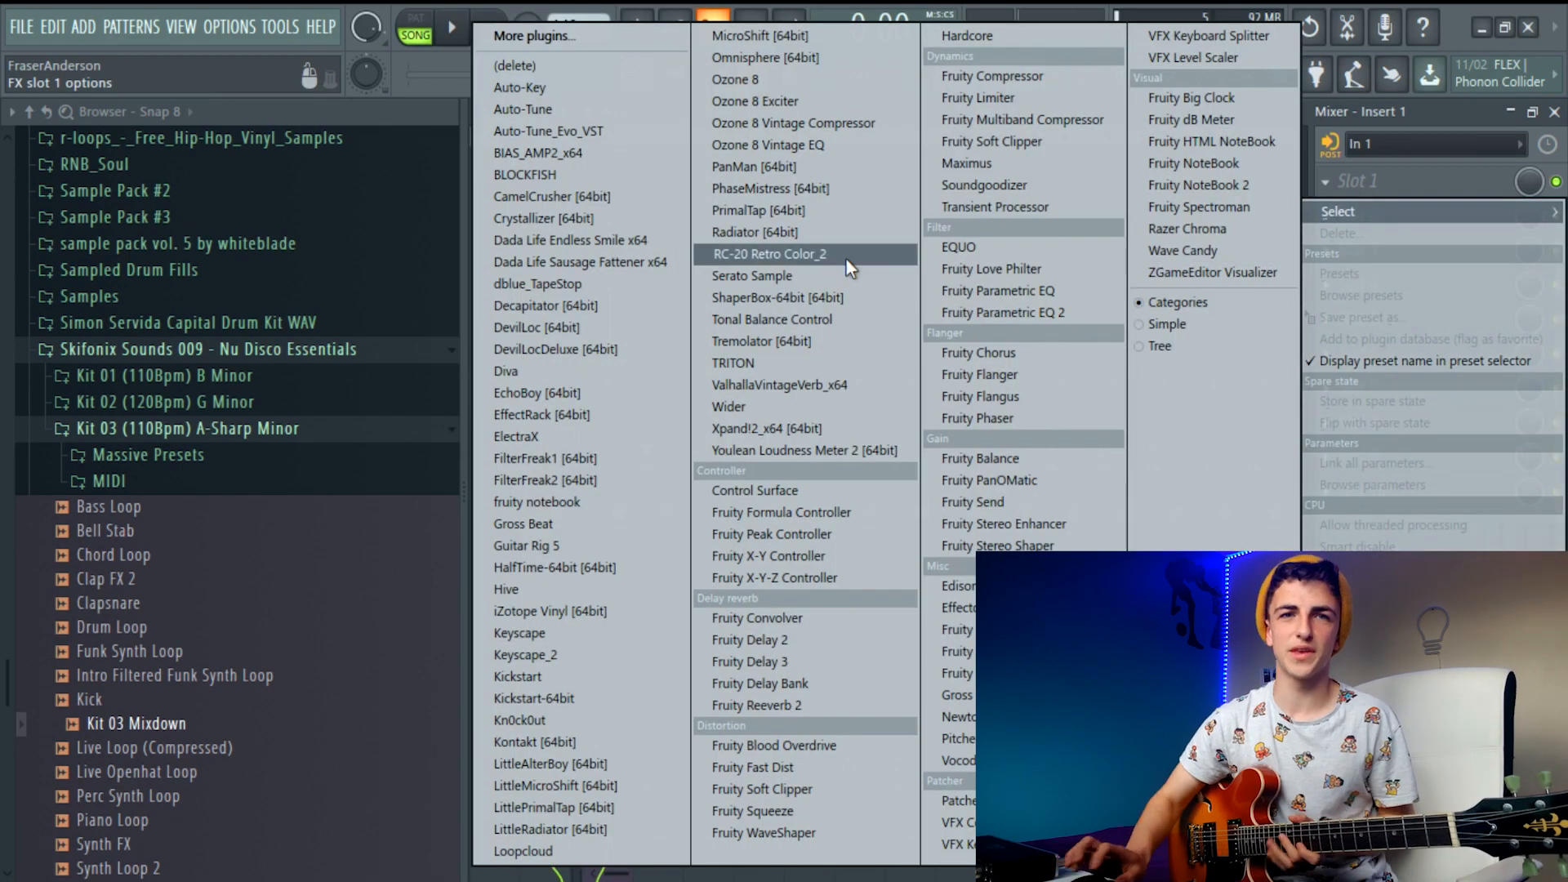
left_click(1369, 195)
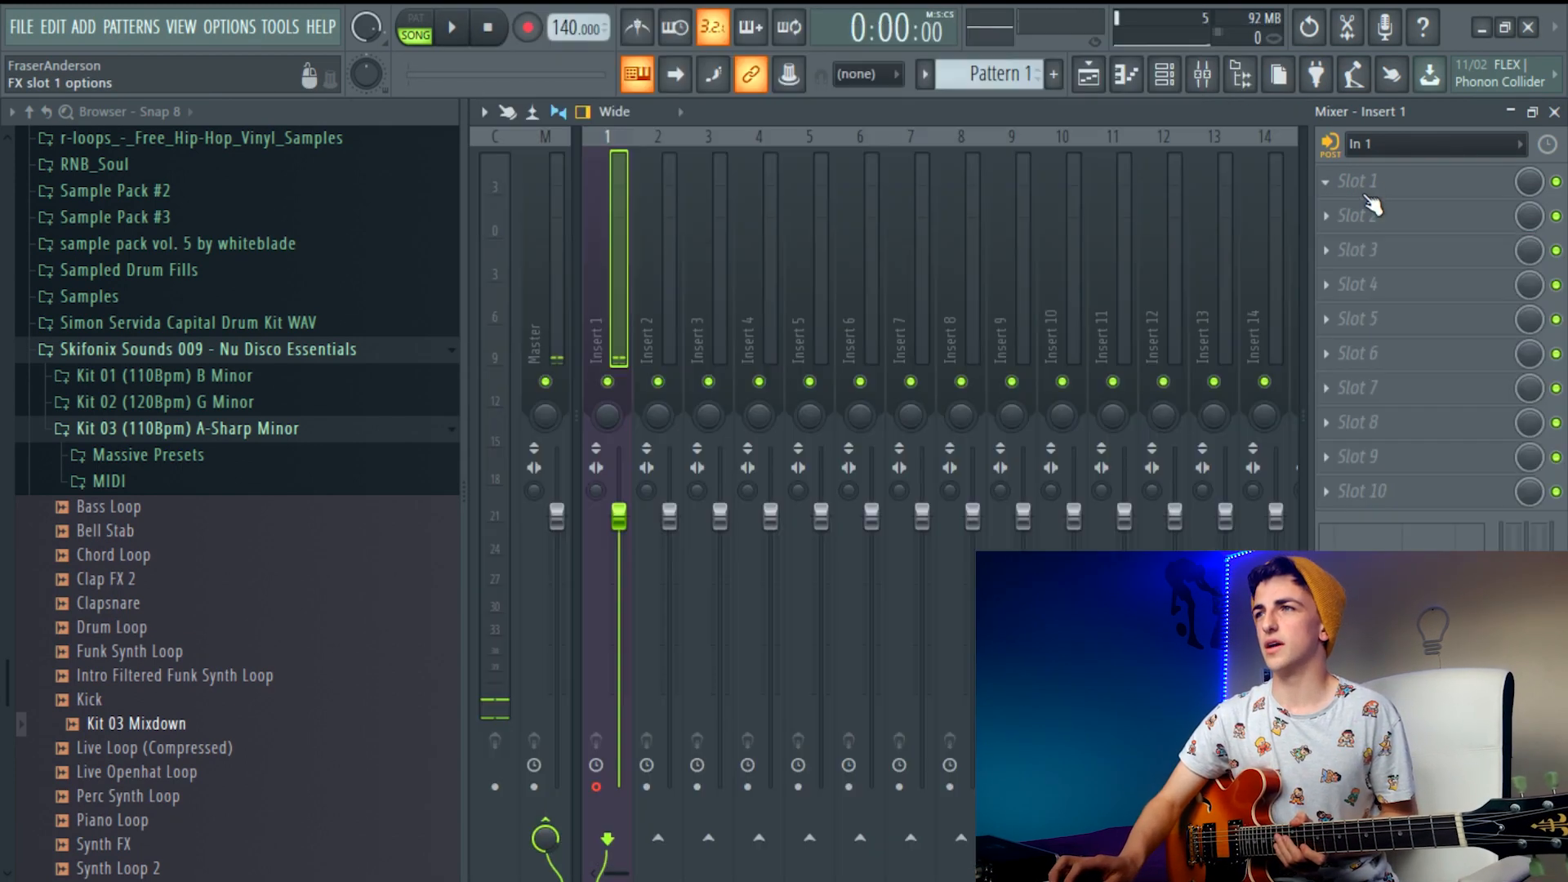
left_click(1364, 146)
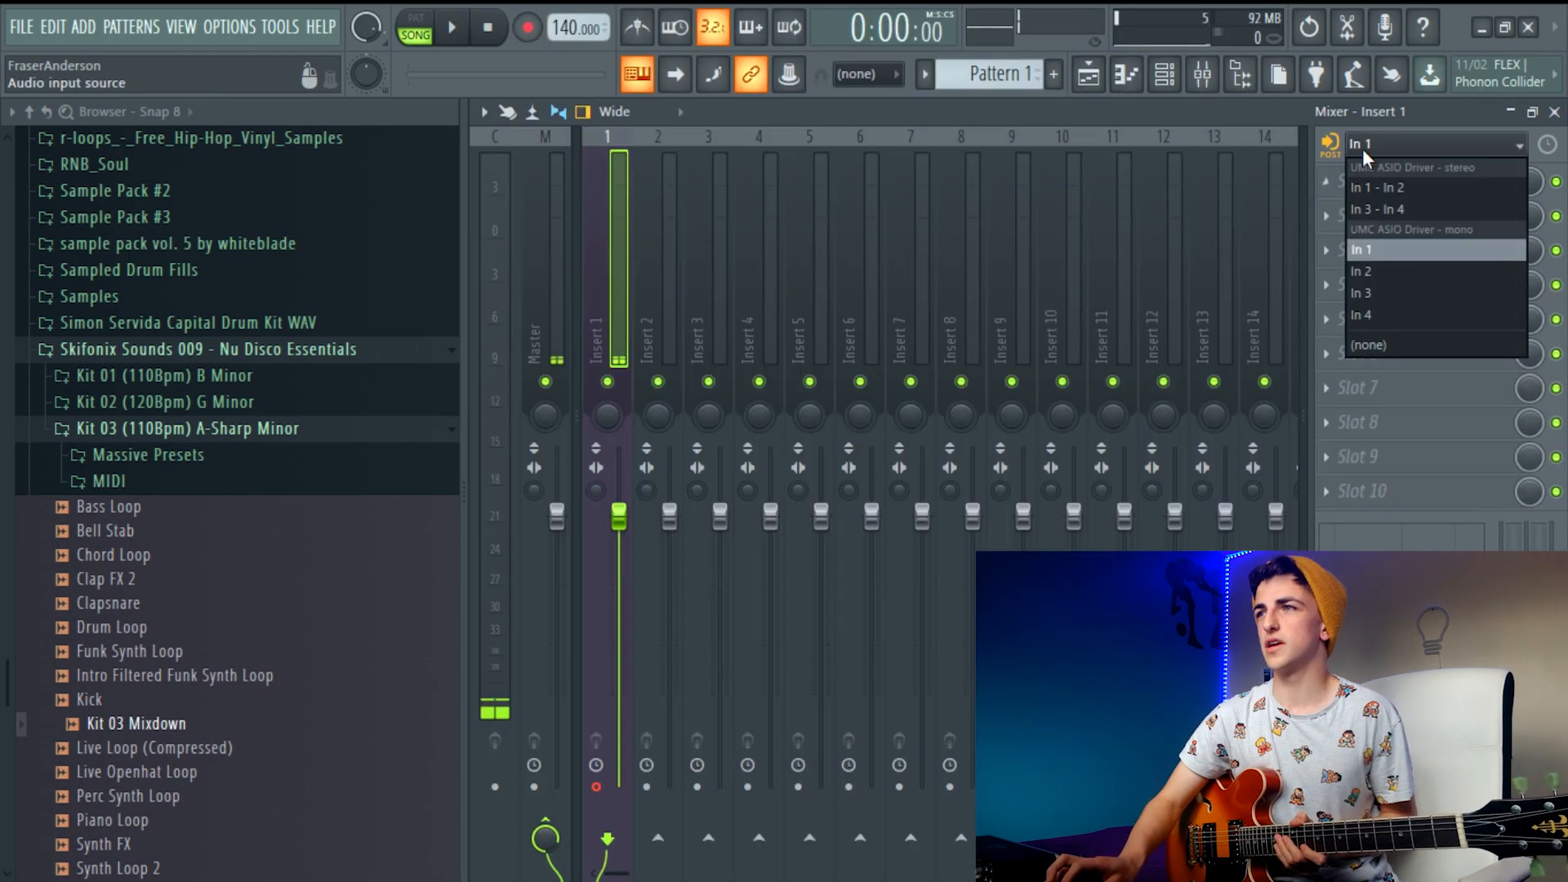
left_click(1379, 272)
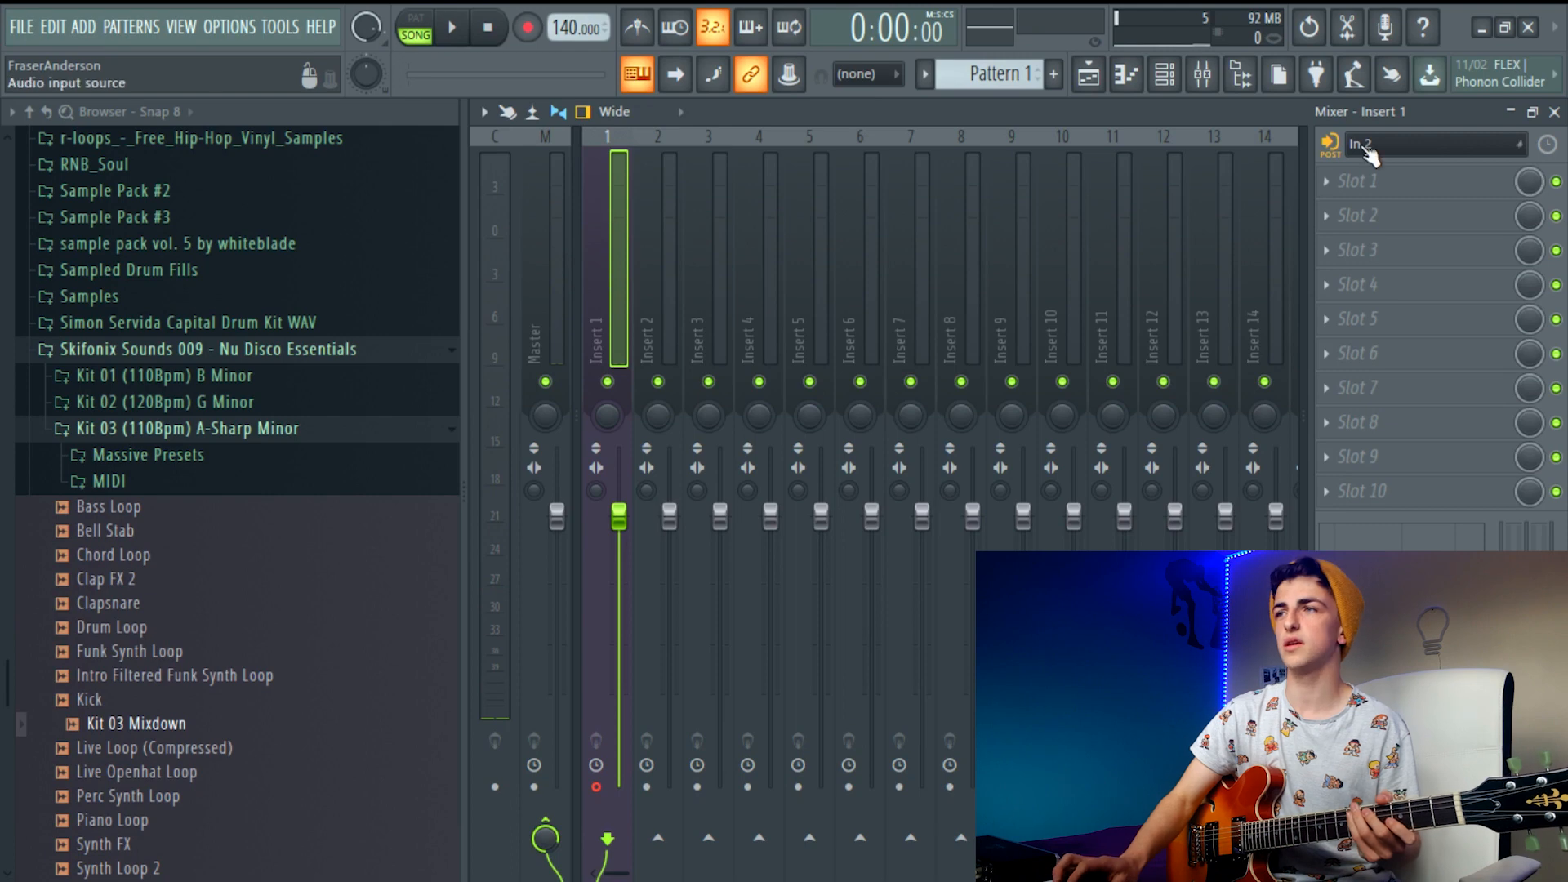
Load Guitar Rig 5 in effect slot 1 of Insert 1 with the Country Git Clean preset and look over its rack
left_click(1355, 182)
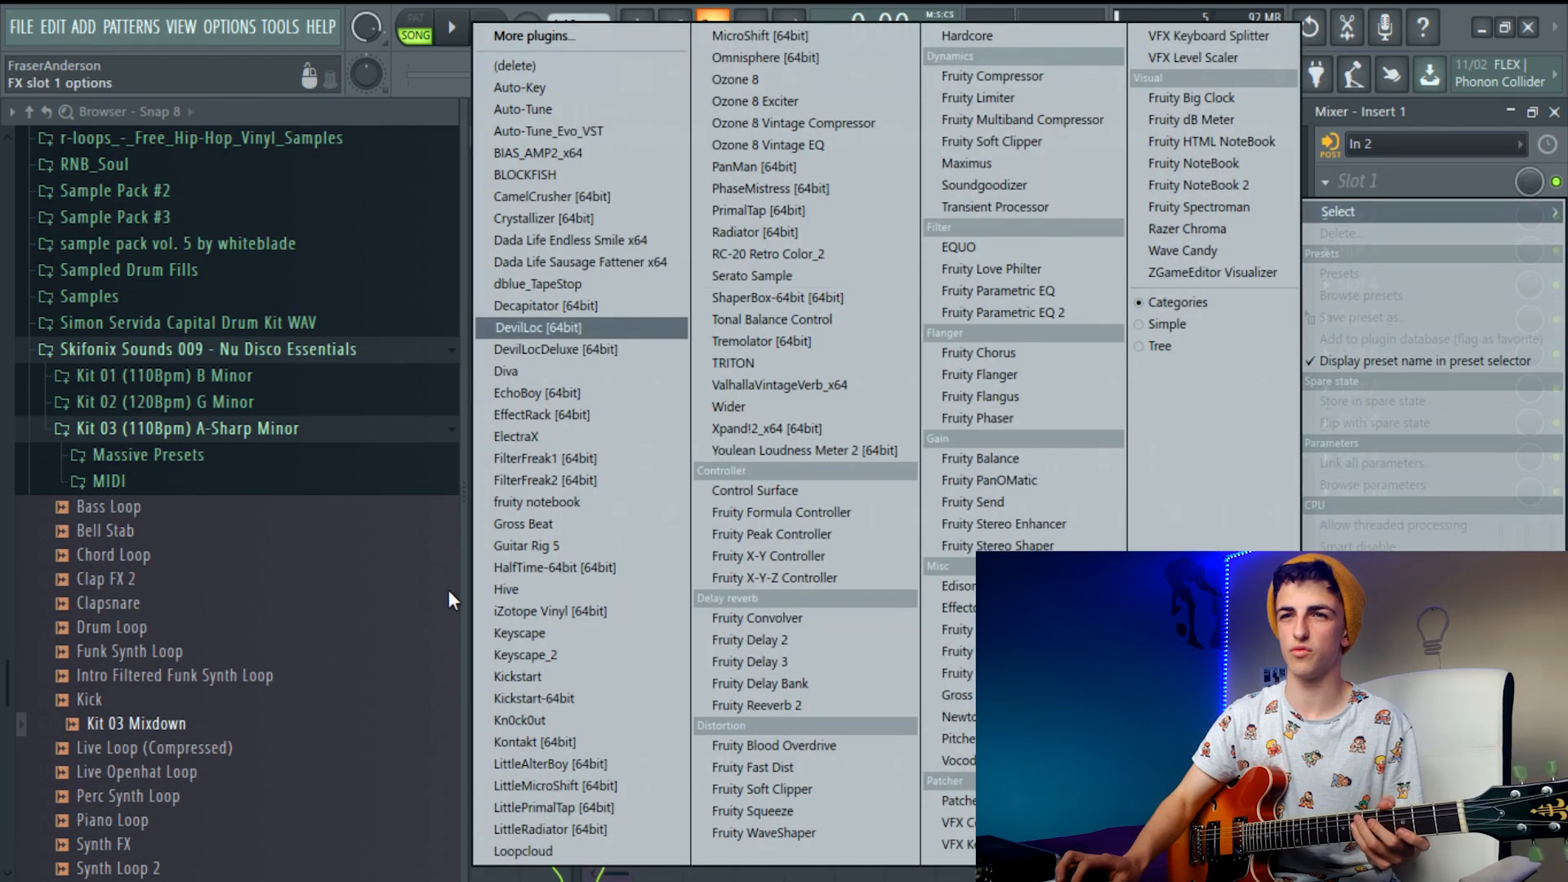
left_click(523, 546)
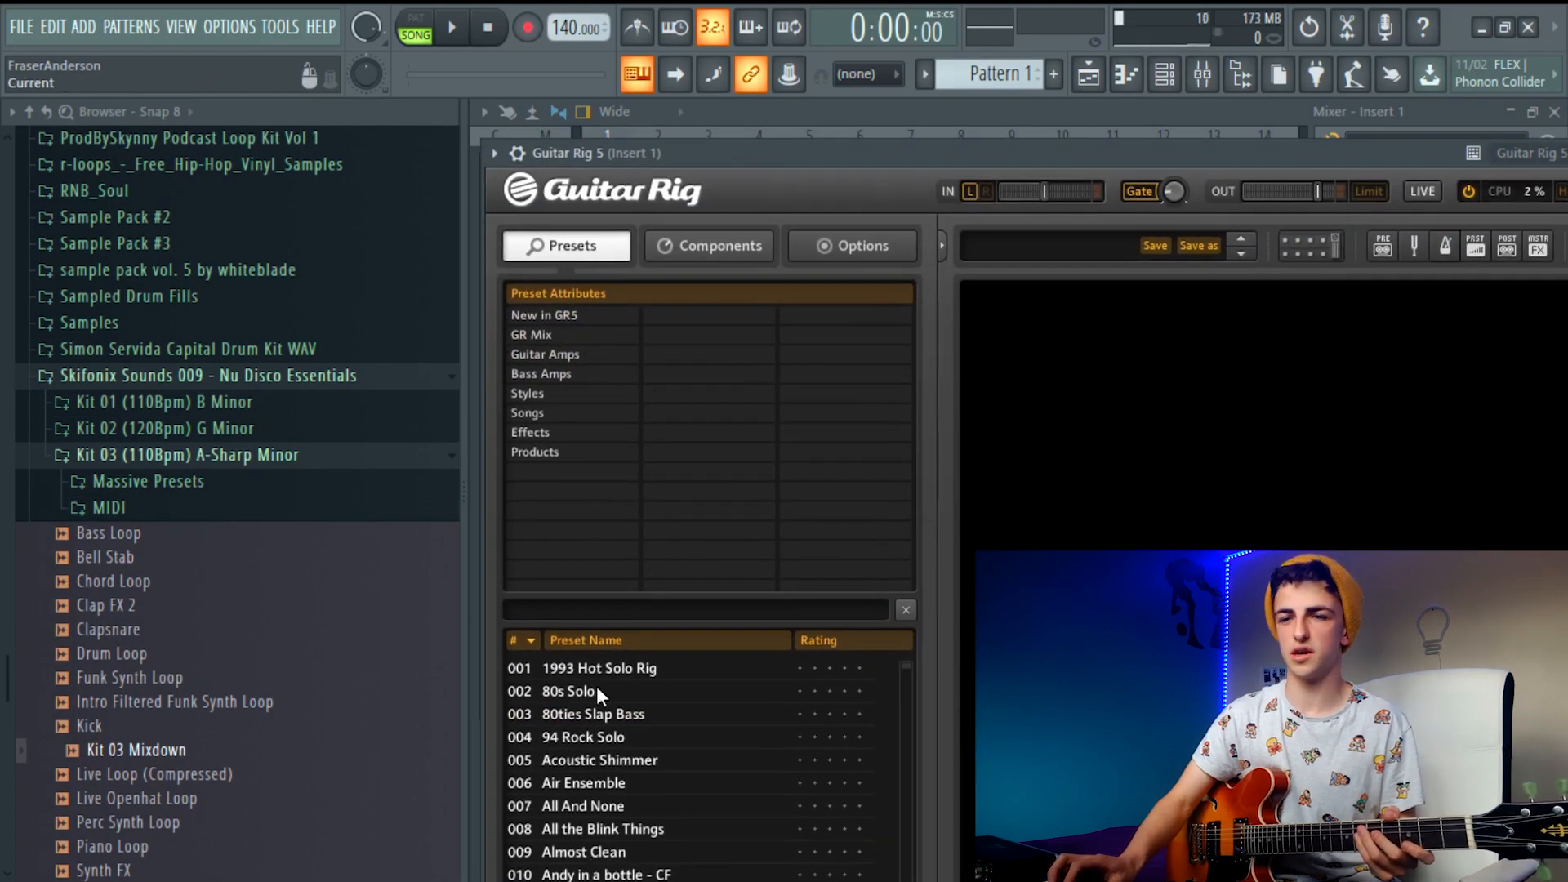
scroll(682, 711, "down", 14)
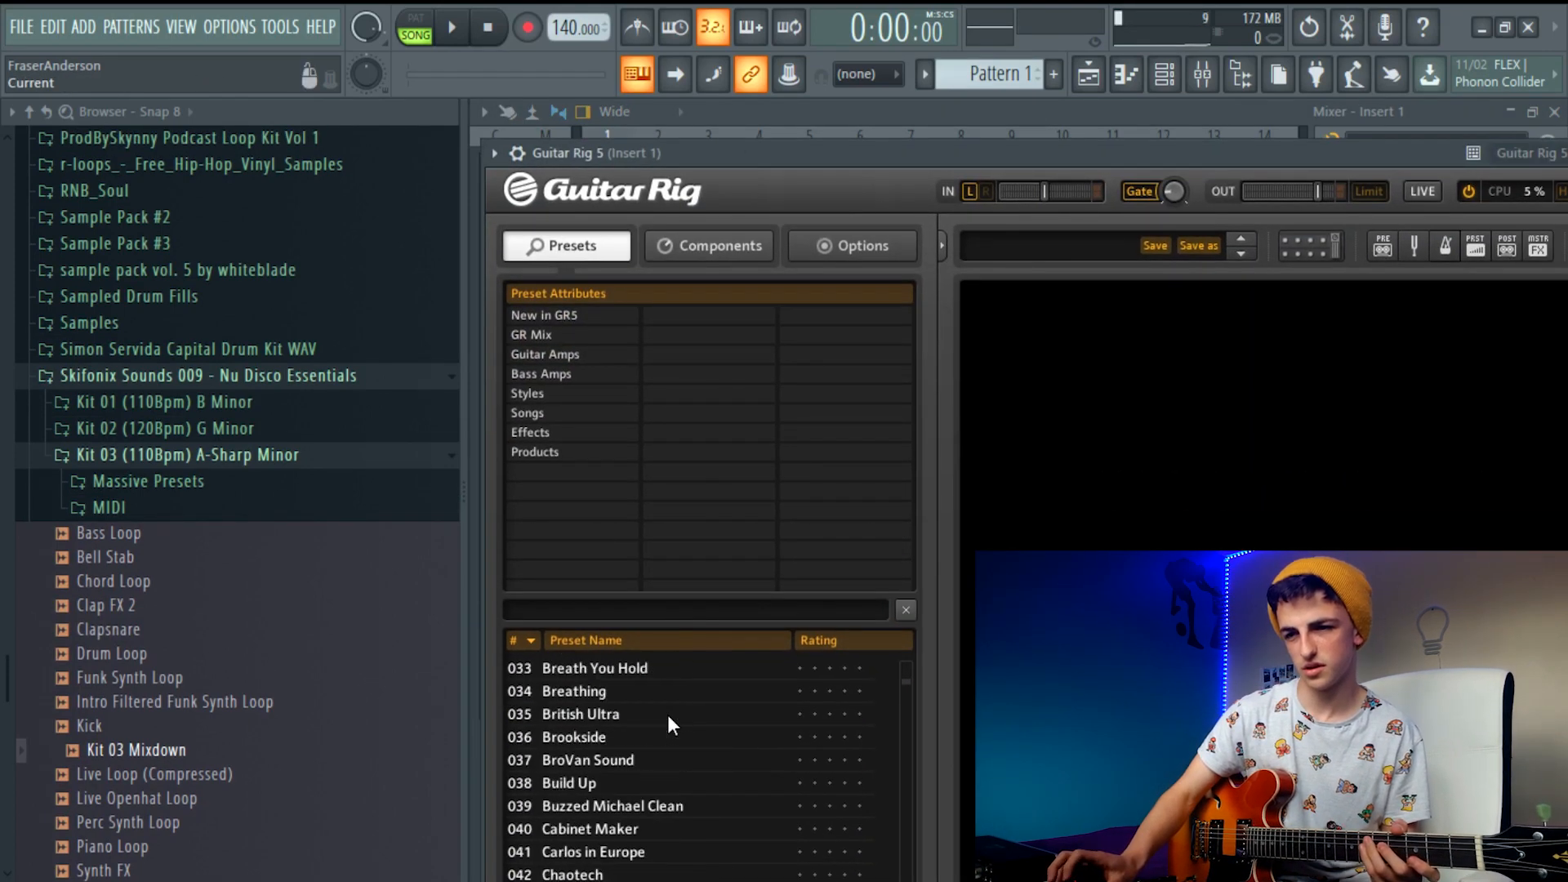
scroll(664, 714, "down", 6)
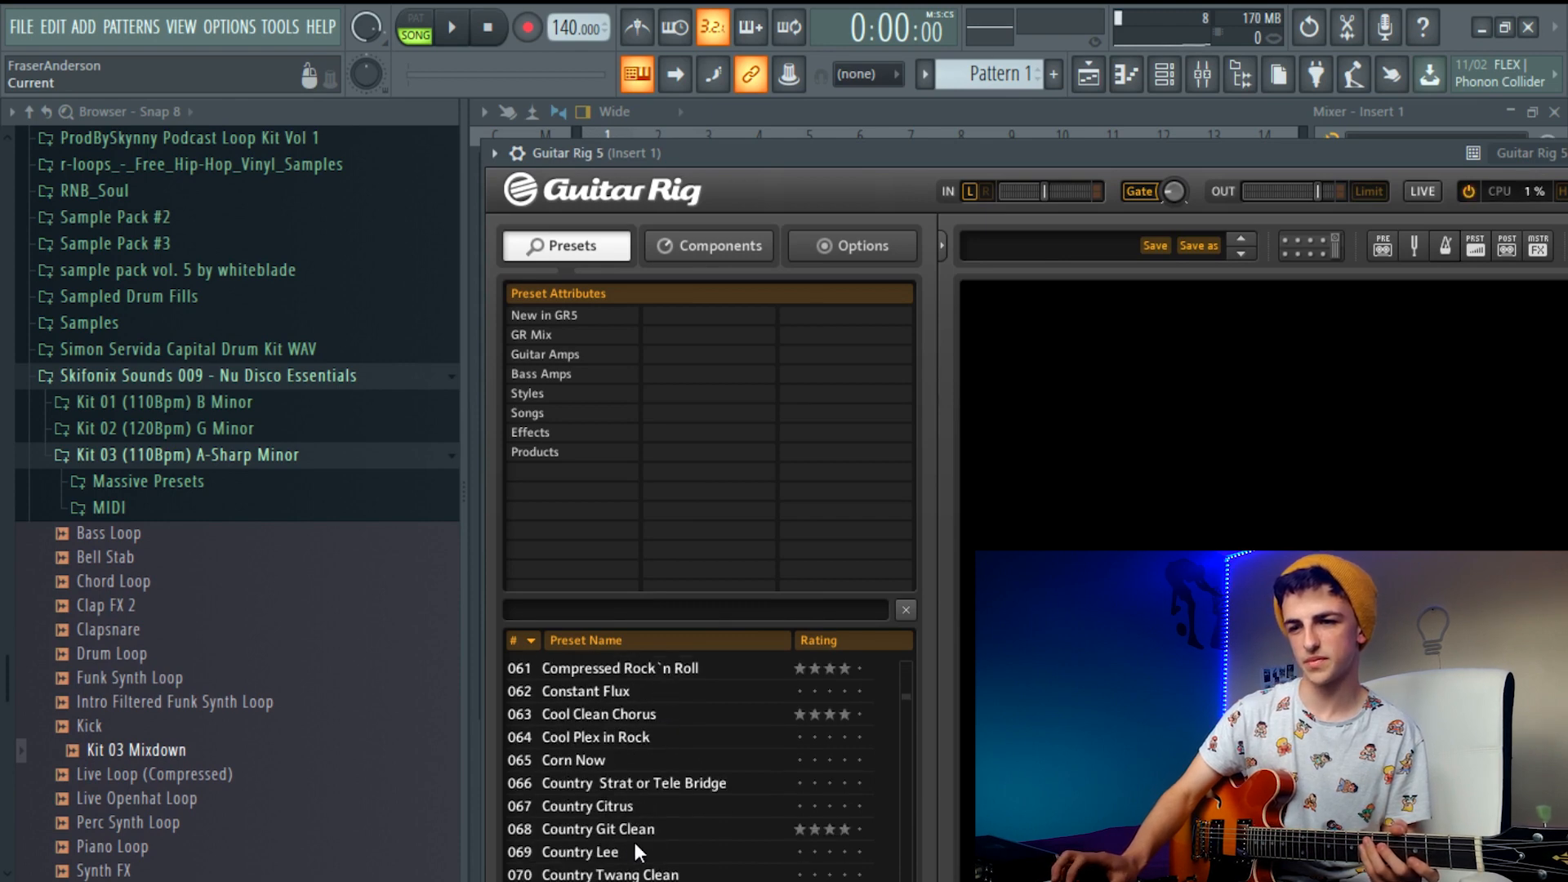
left_click(625, 833)
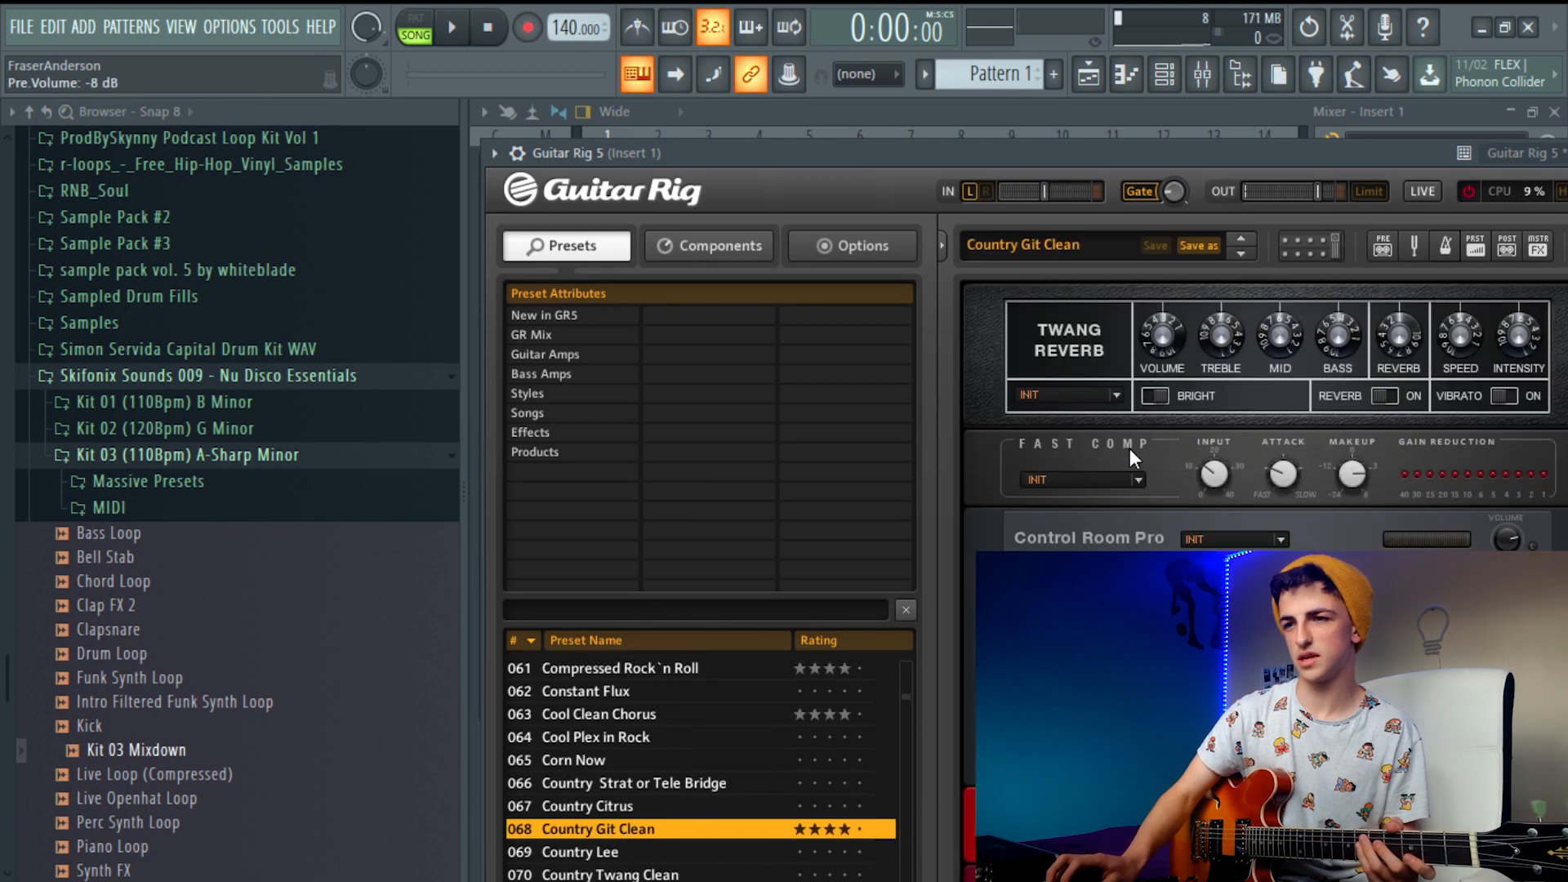
left_click_drag(1104, 149, 868, 91)
scroll(1054, 522, "down", 1)
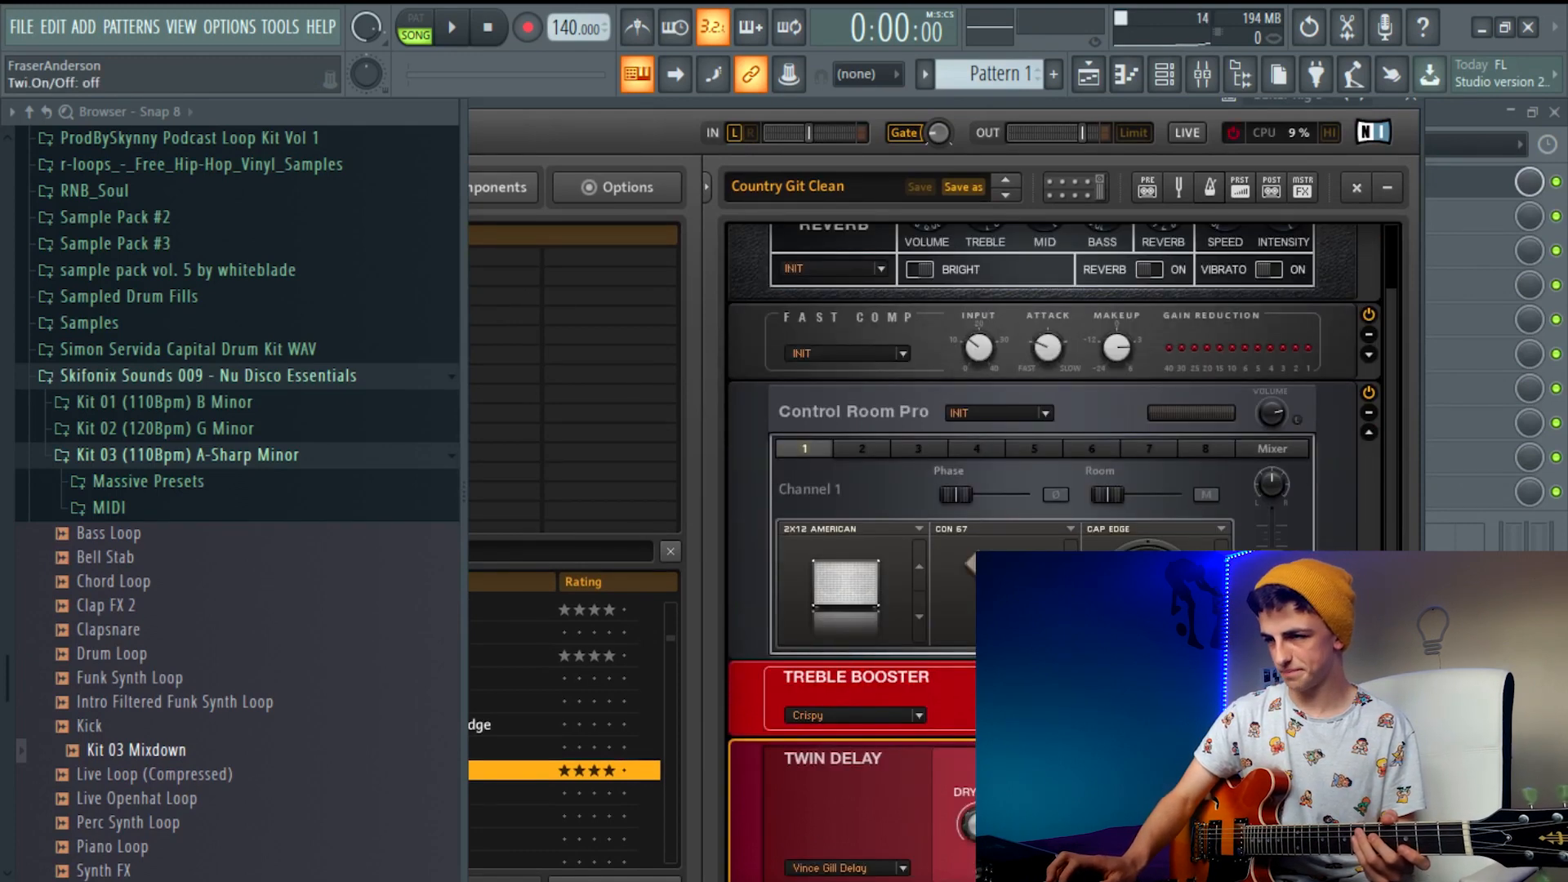
scroll(1053, 490, "up", 1)
left_click(1419, 106)
Add Fruity Reeverb 2 in effect slot 2 of Insert 1, after Guitar Rig 5
left_click(1404, 214)
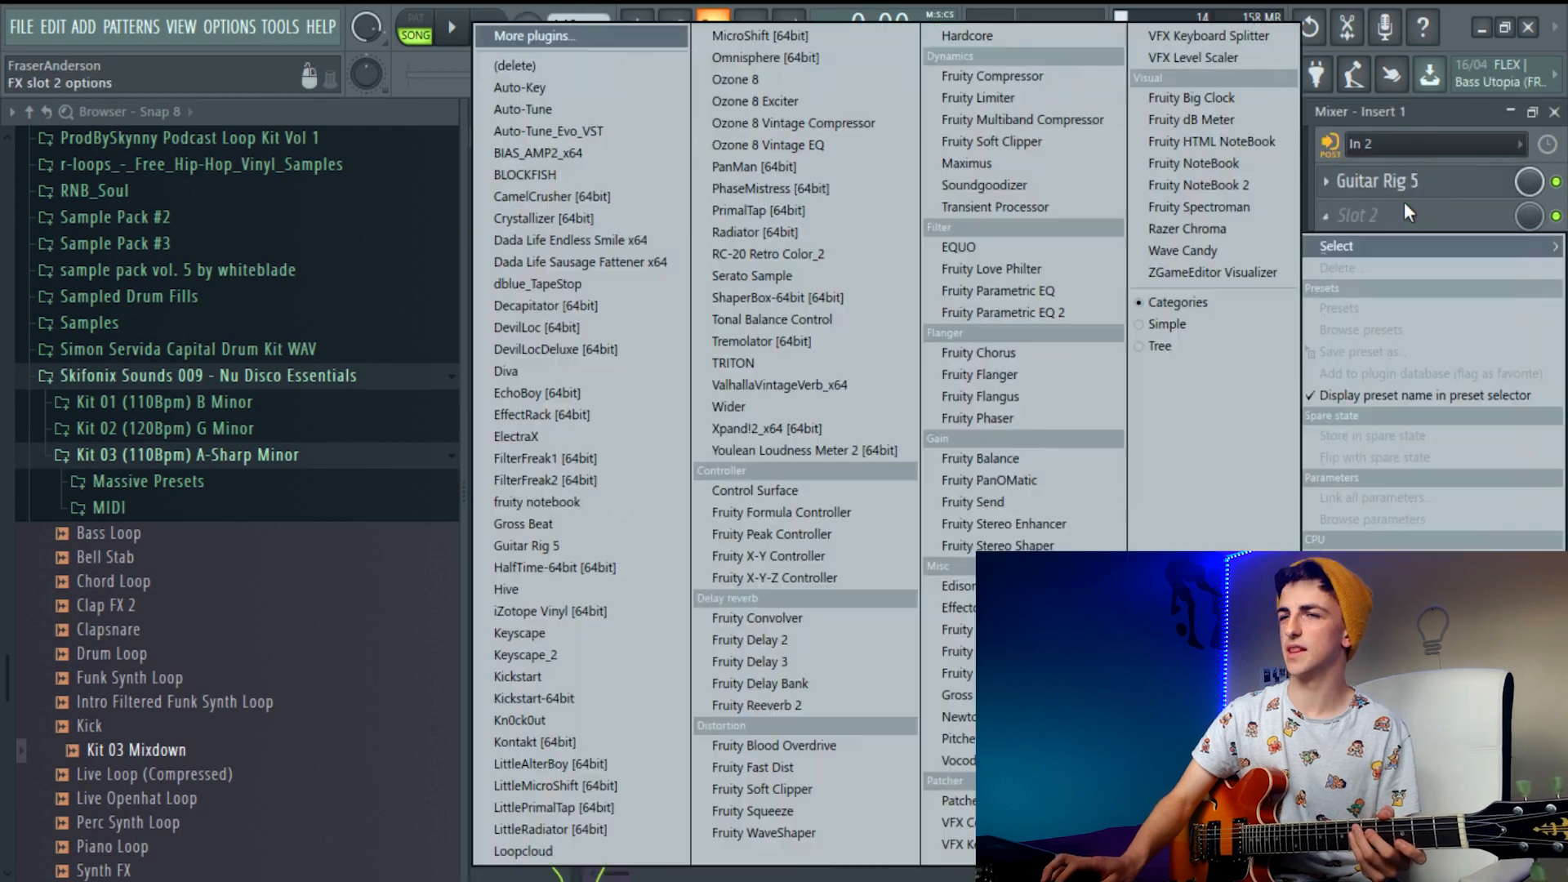
left_click(766, 705)
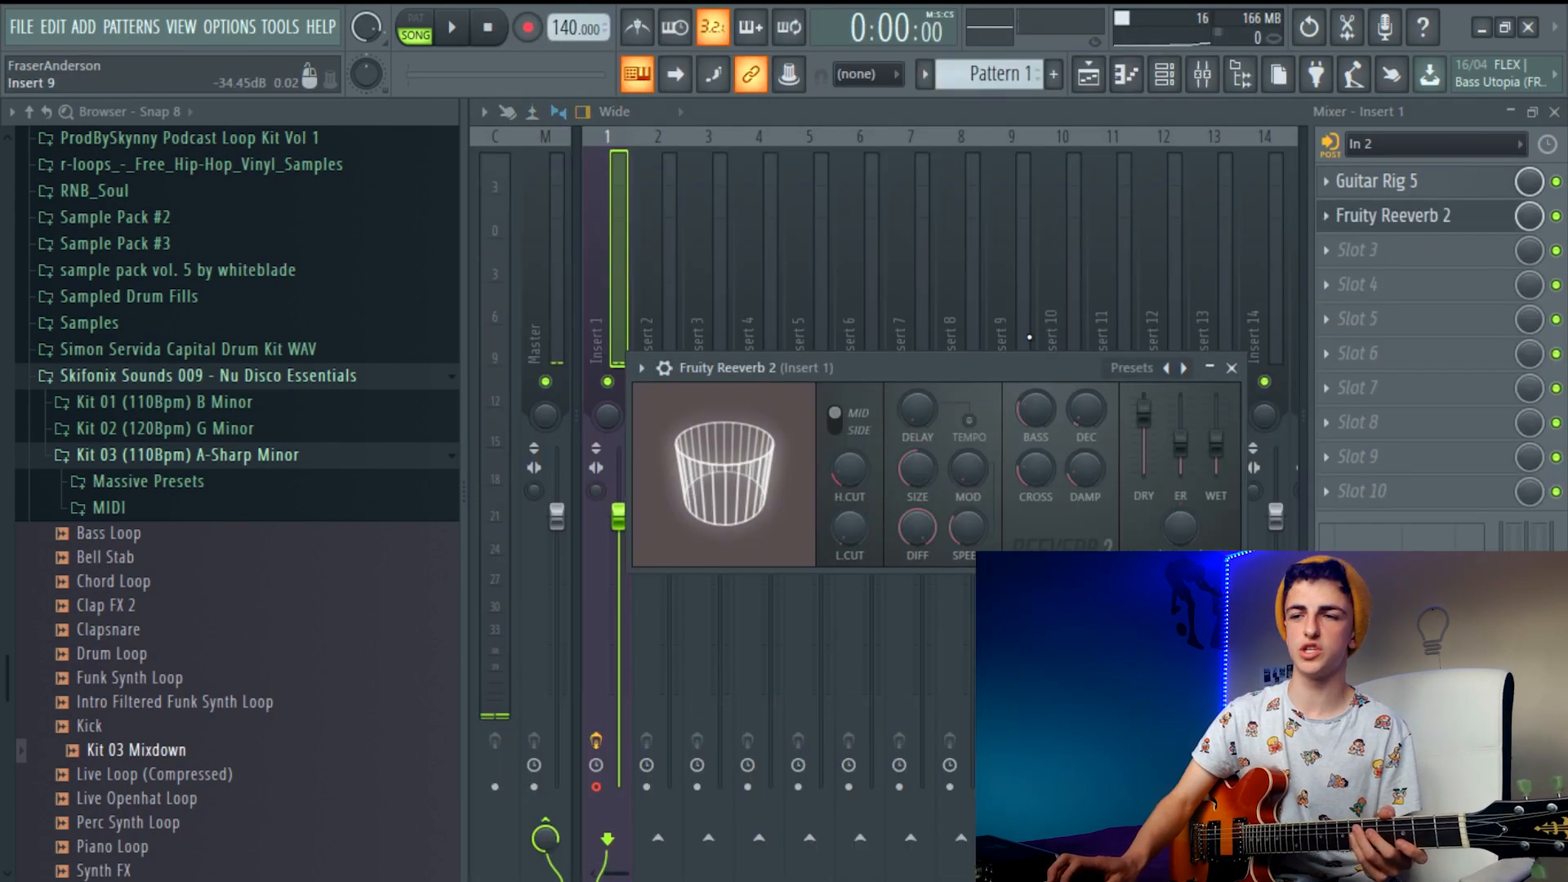
left_click(1013, 278)
left_click(609, 205)
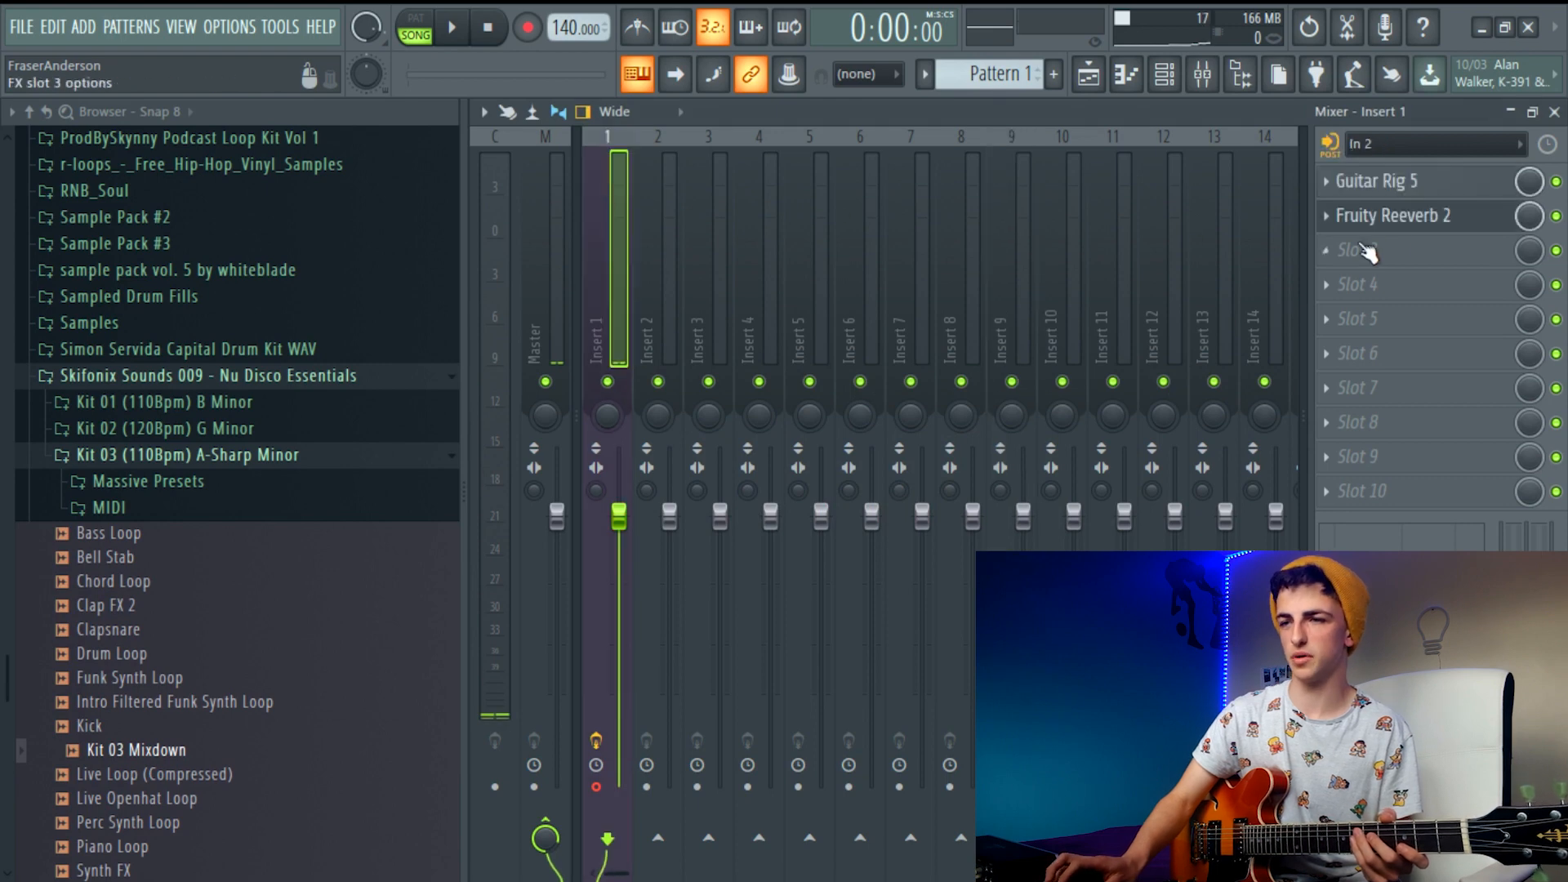
Set the wet level of Fruity Reeverb 2 to about 41% and adjust its decay
left_click(1404, 216)
left_click_drag(1224, 415, 1224, 425)
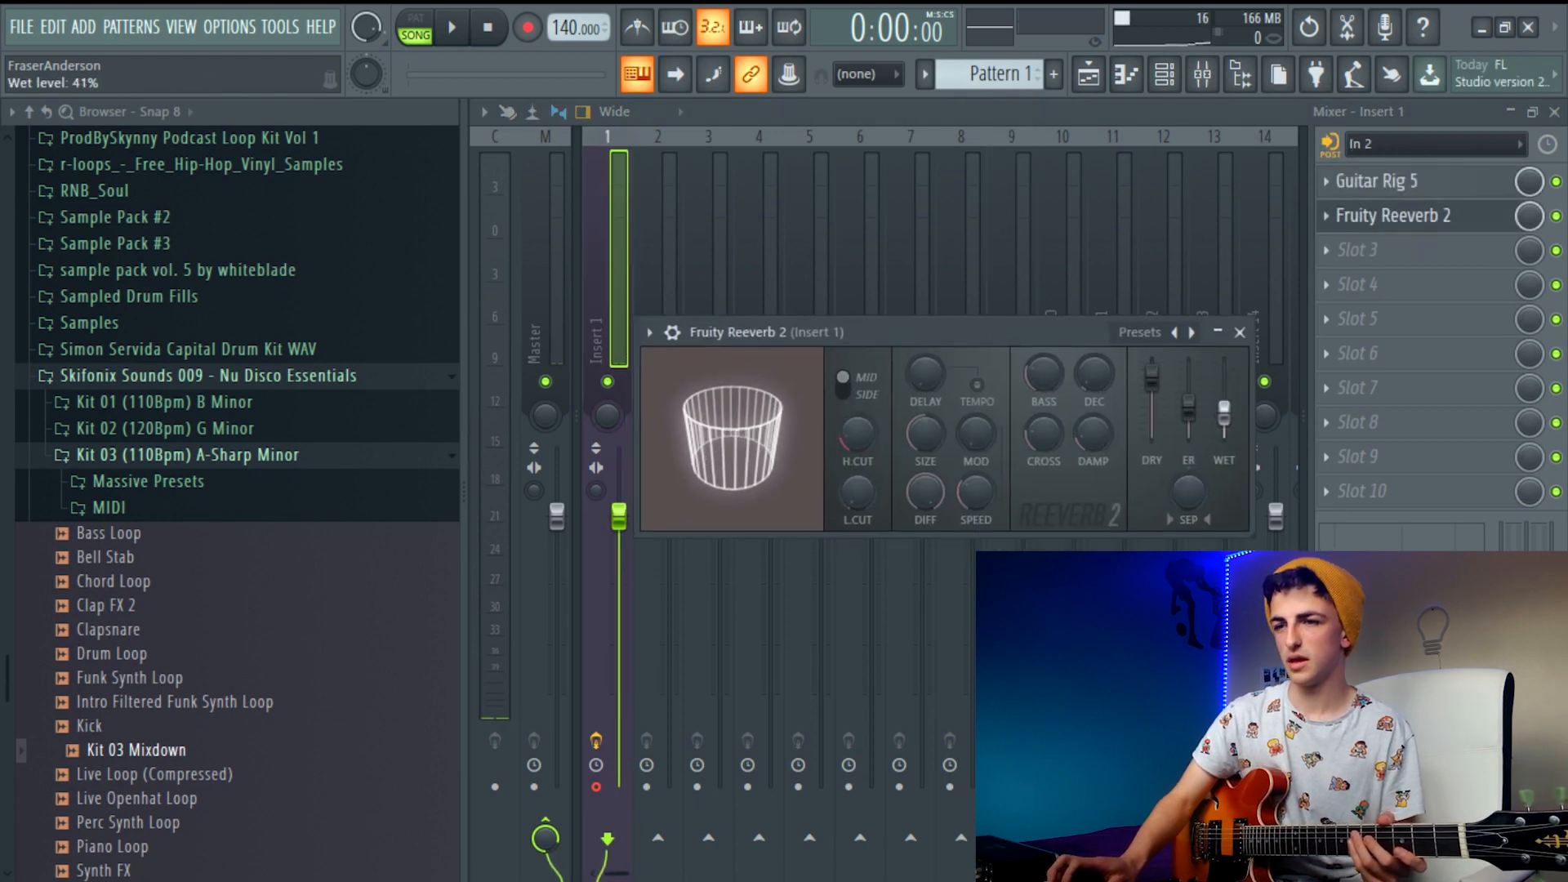
left_click_drag(1098, 370, 1085, 388)
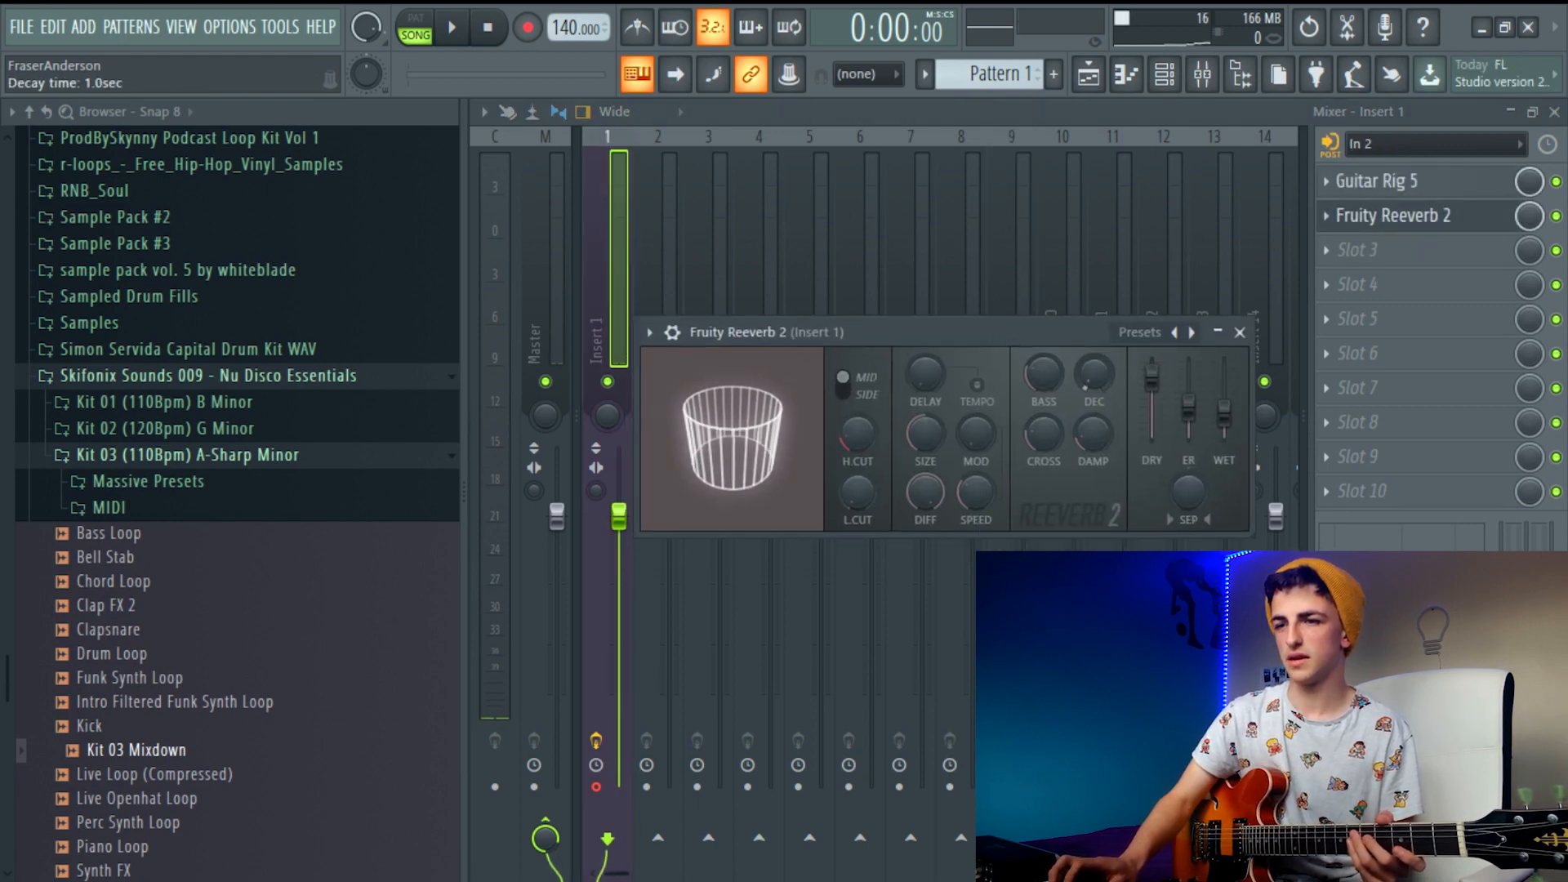
Set the project tempo to 90 BPM and enable the metronome, playing the empty playlist briefly to hear it
left_click(1089, 75)
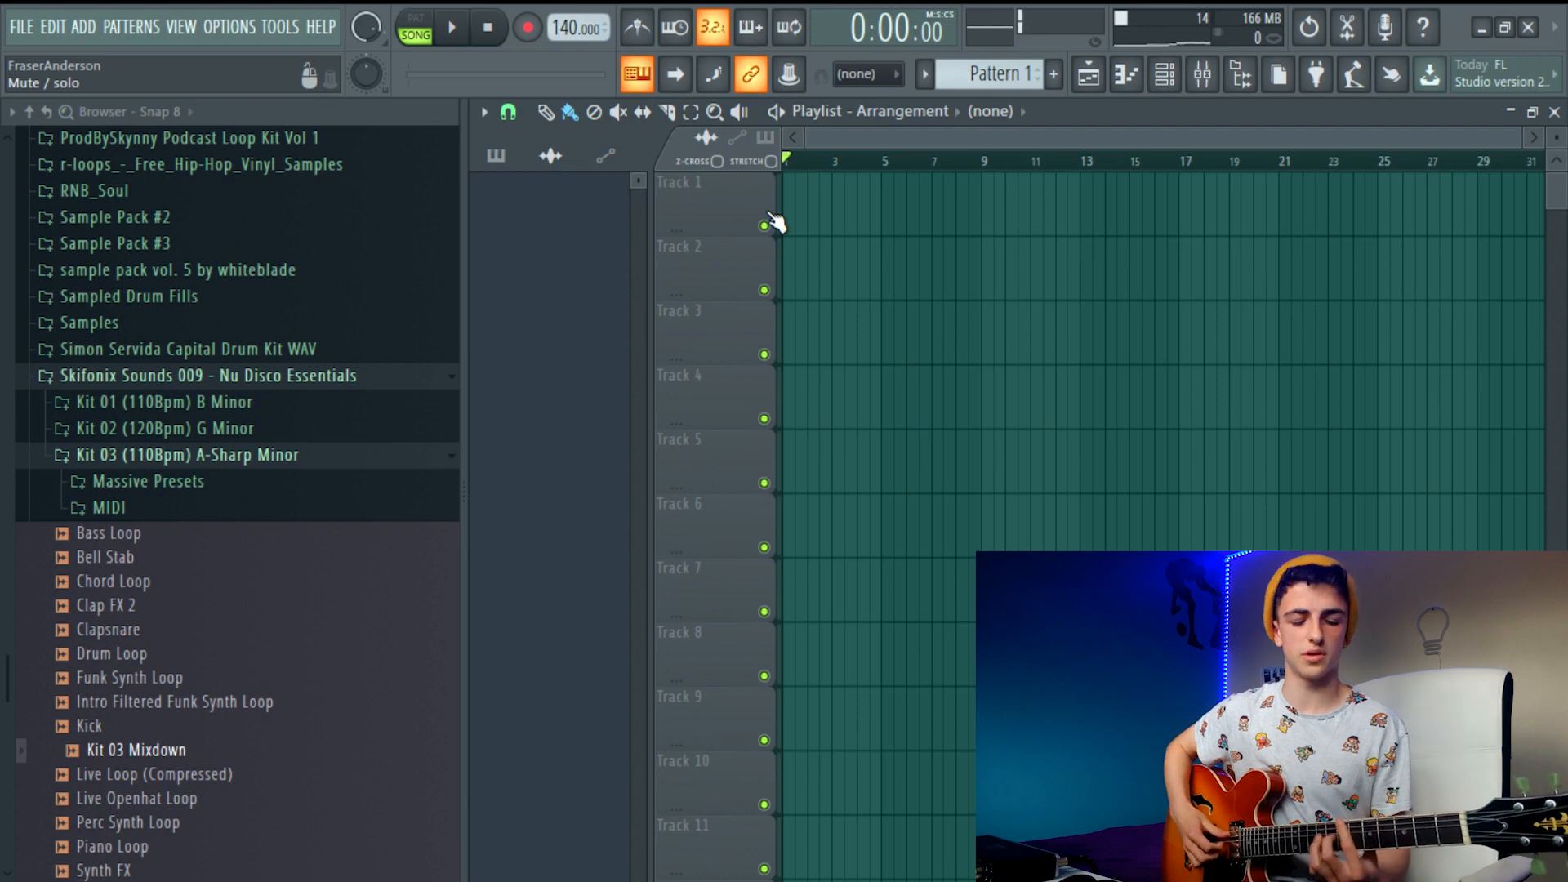
right_click(570, 38)
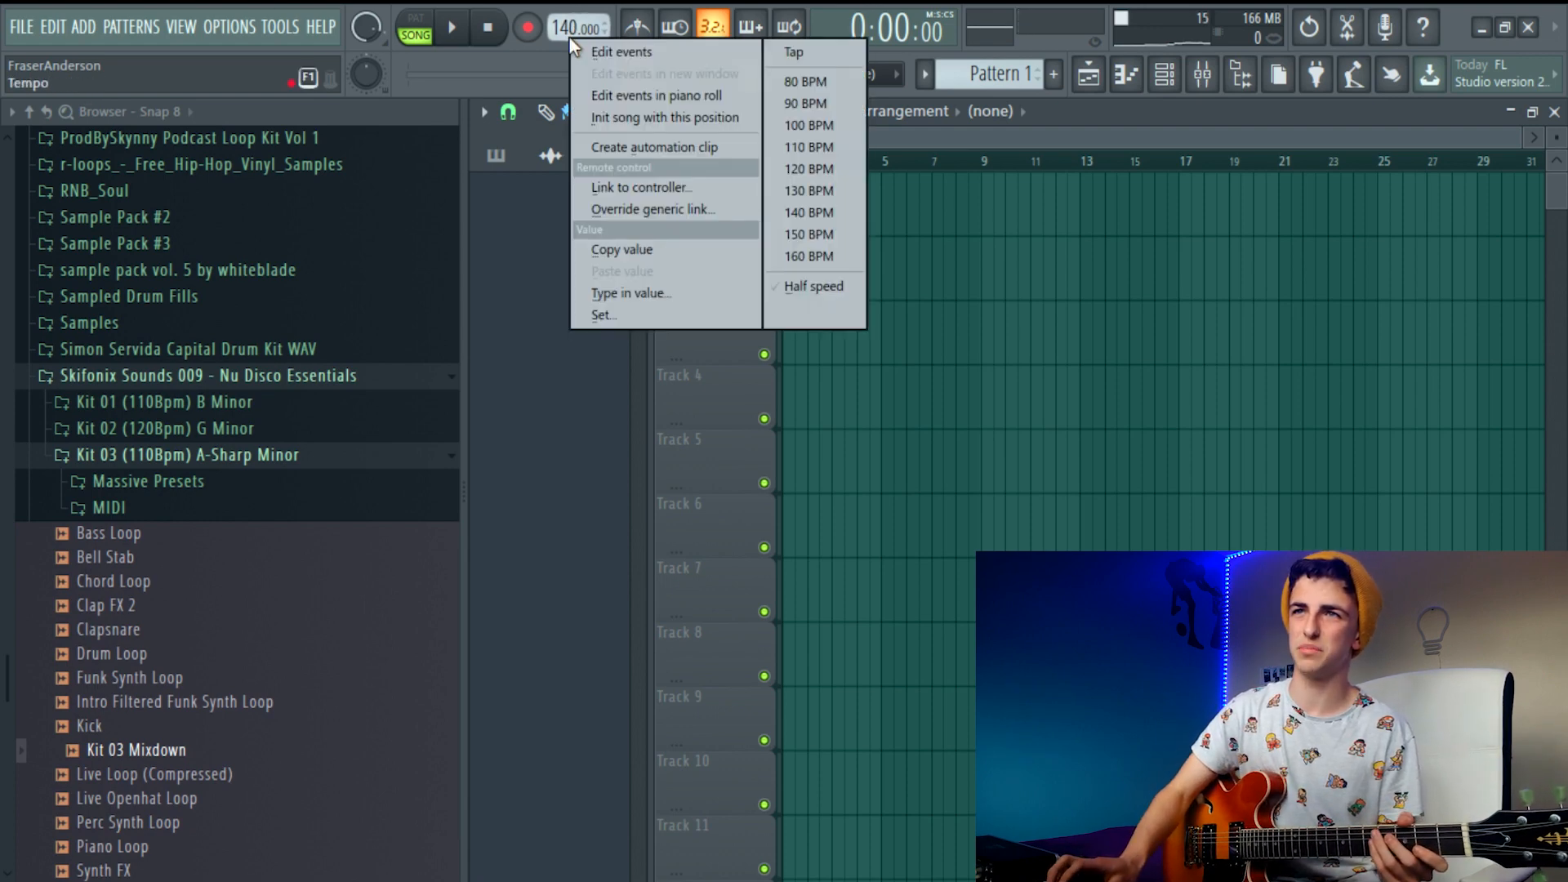
left_click(808, 103)
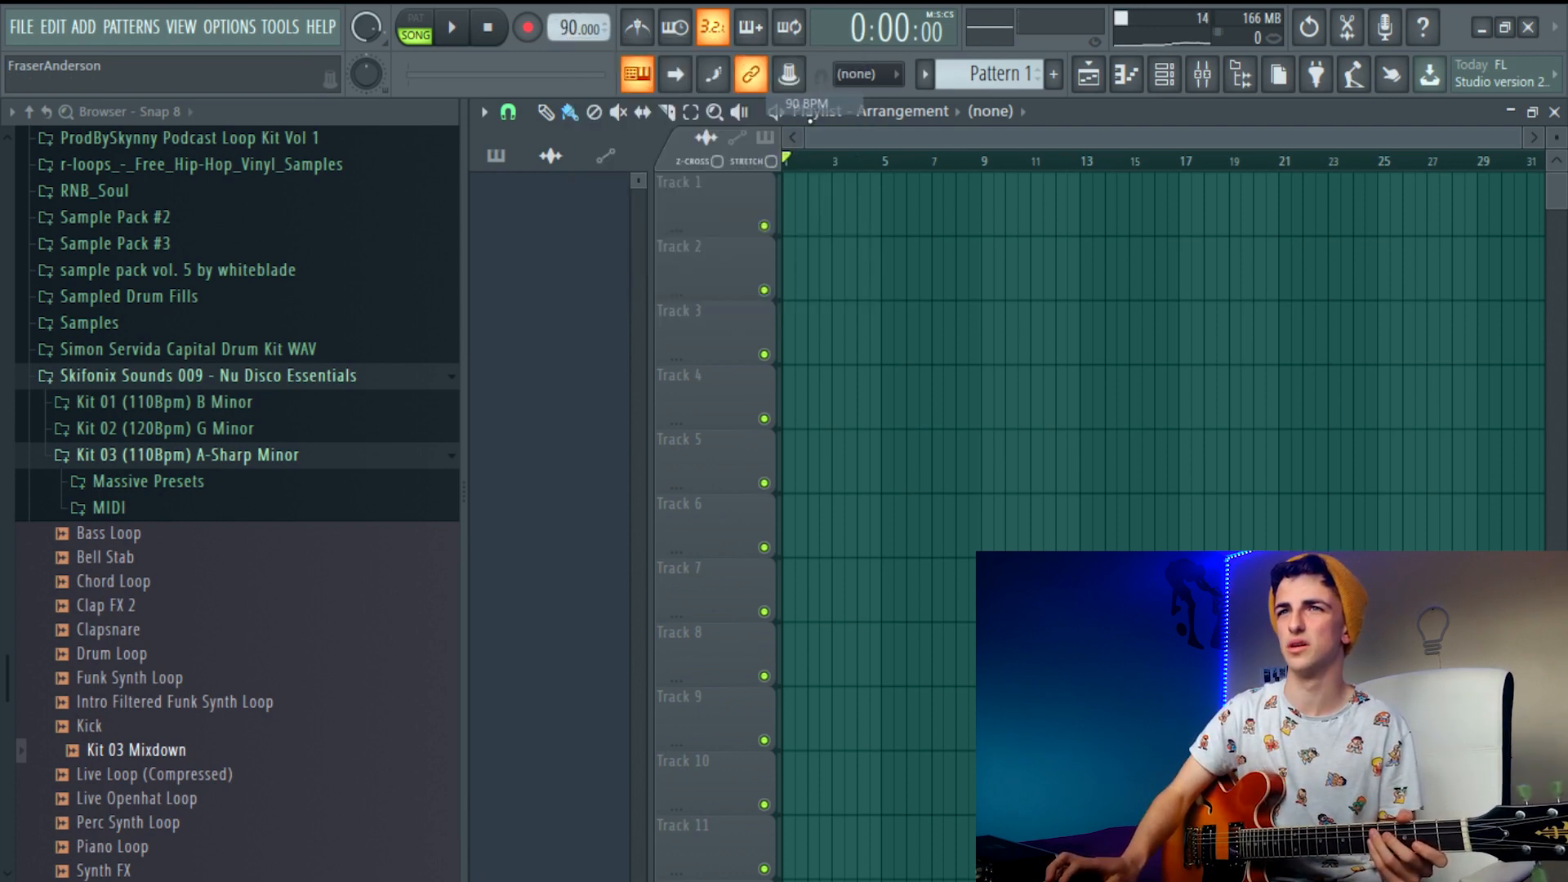
left_click(637, 27)
left_click(452, 27)
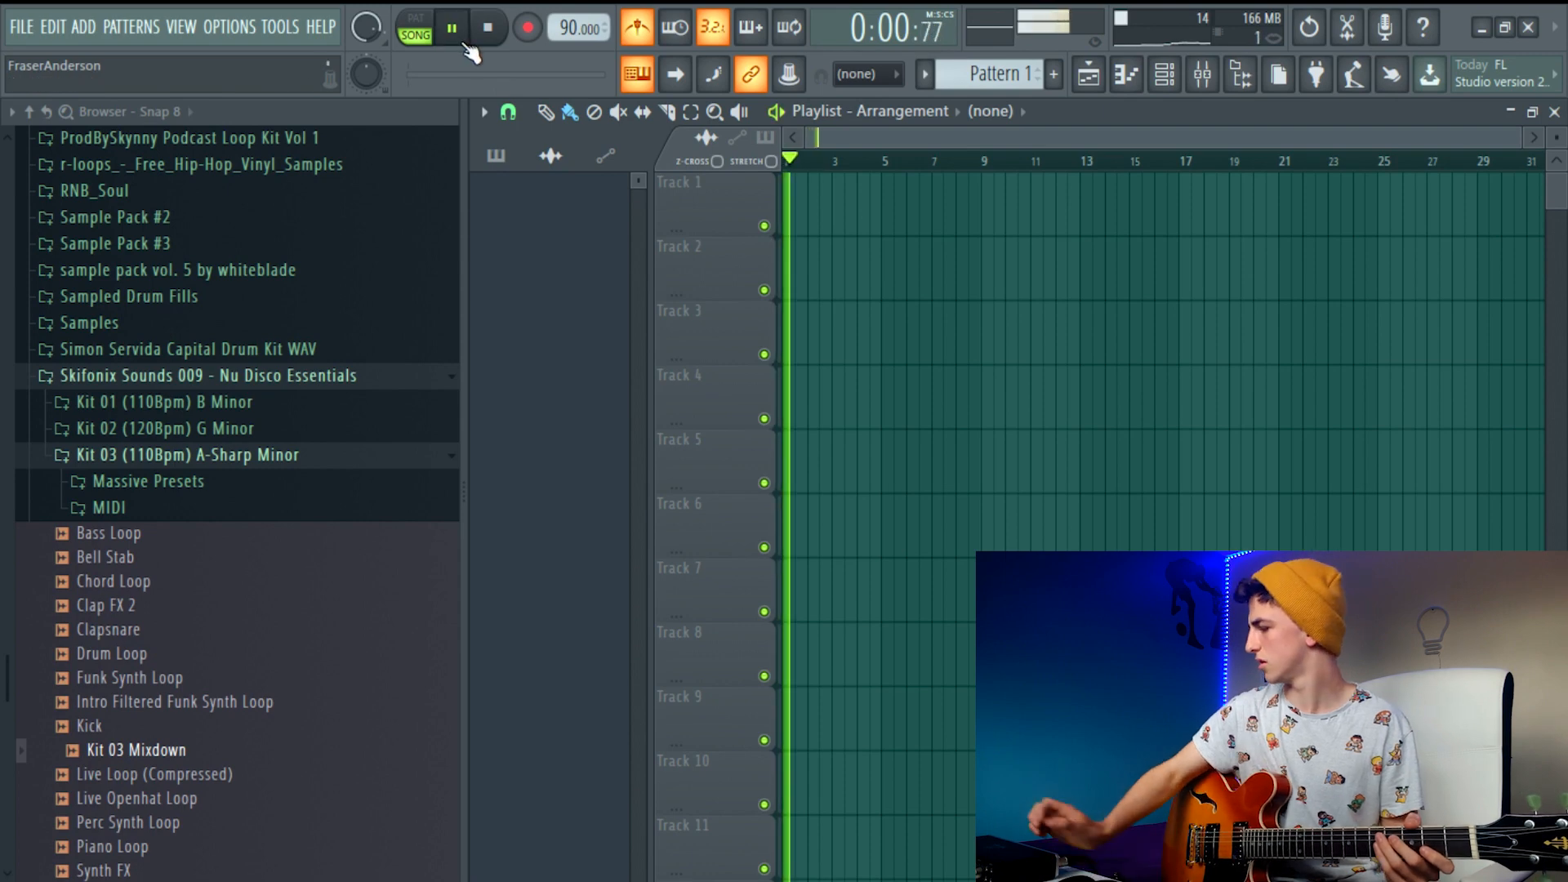
left_click(487, 28)
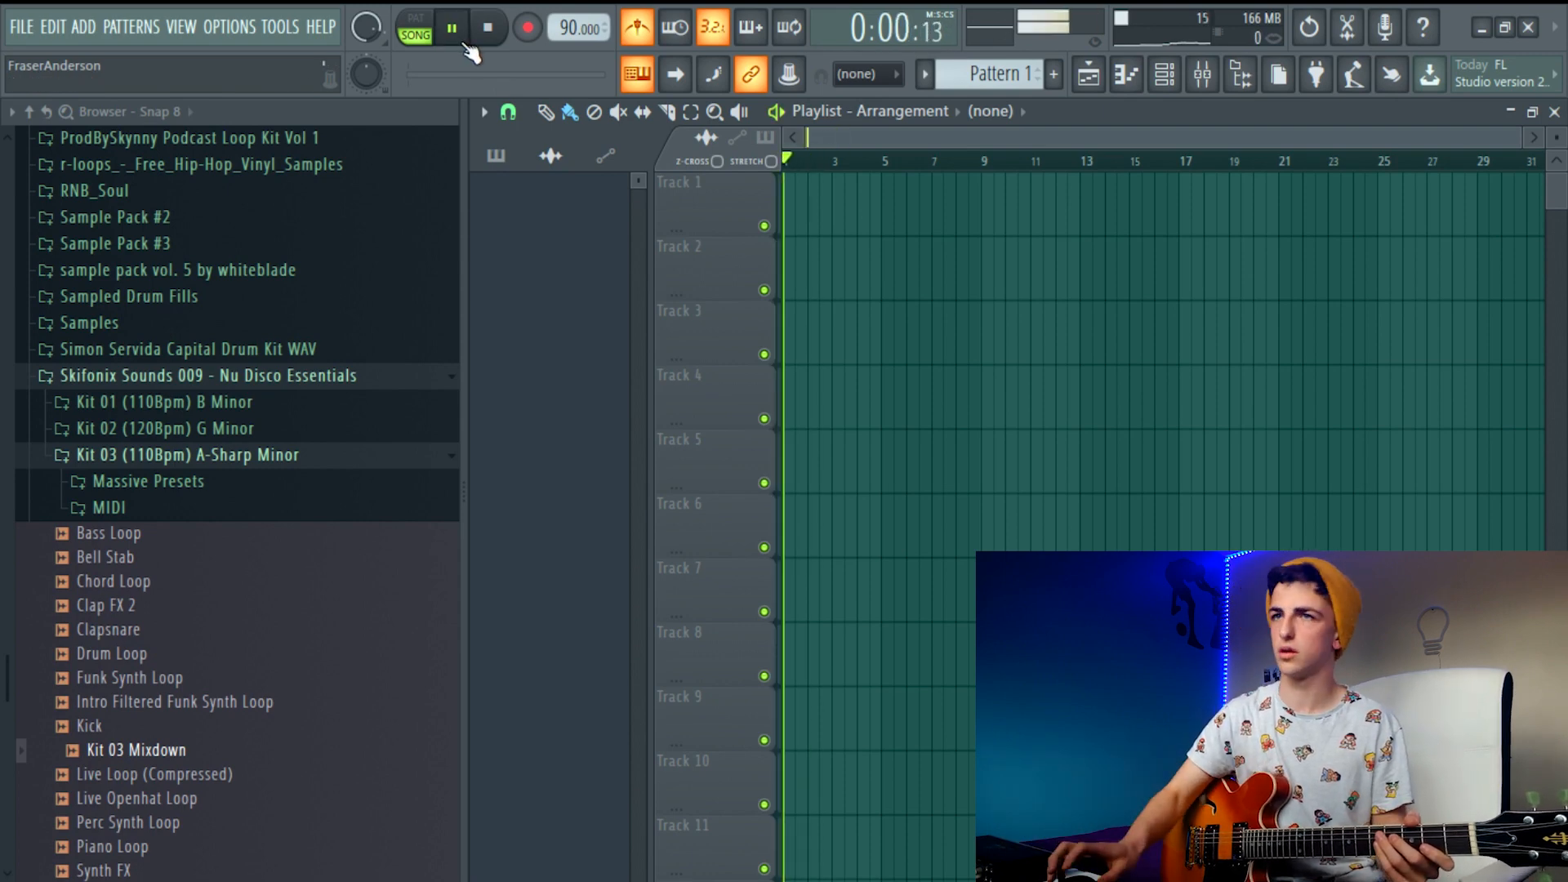
Toggle disk recording for mixer track Insert 1 off and back on
left_click(1203, 75)
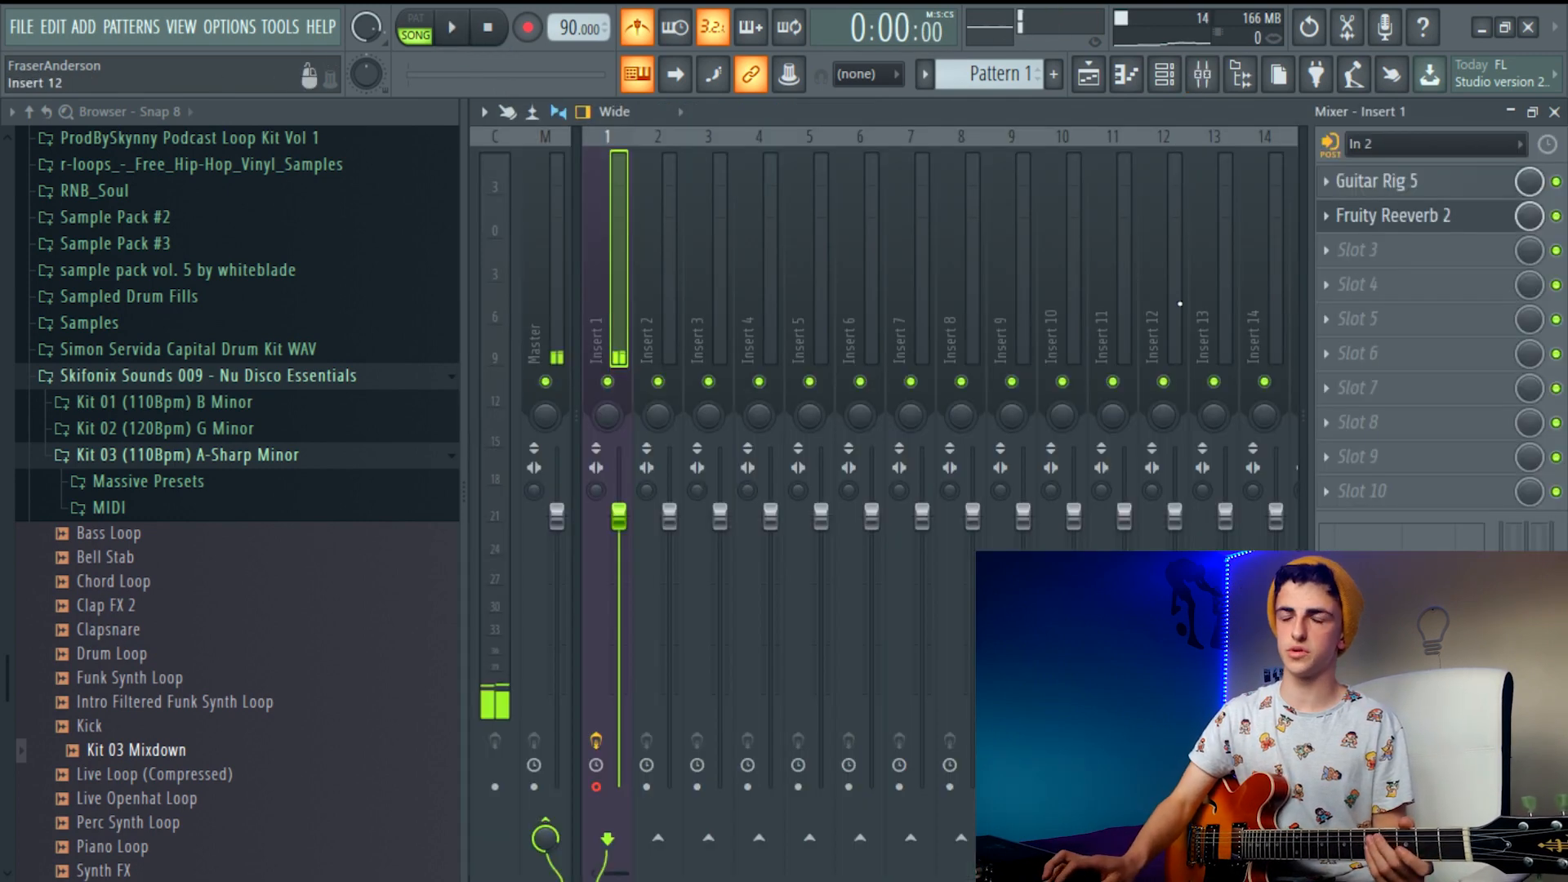
left_click(598, 788)
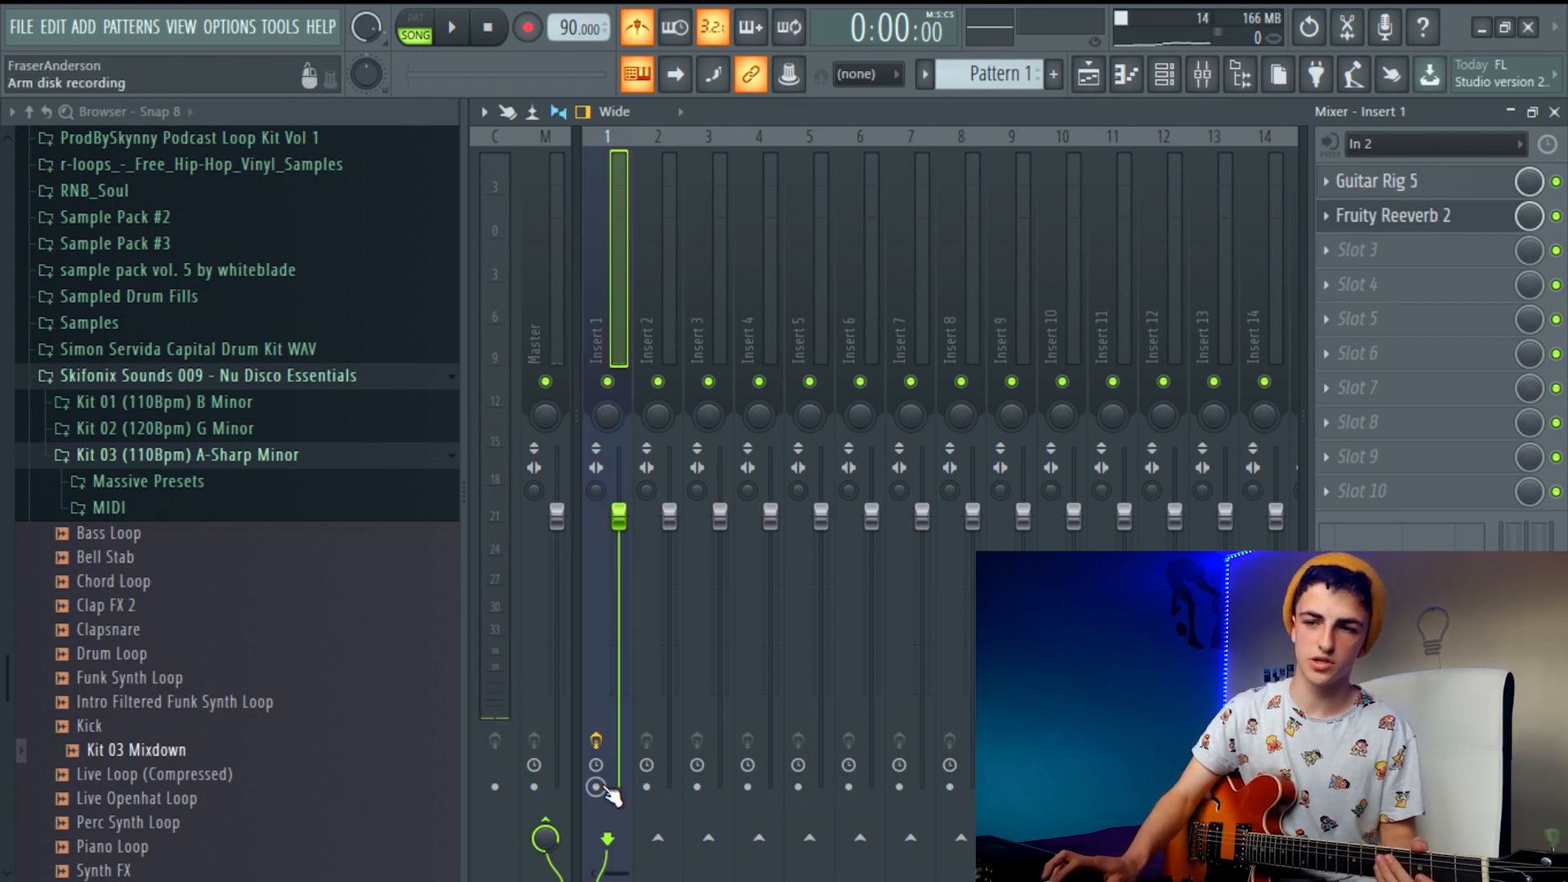
left_click(602, 788)
left_click(602, 788)
left_click(603, 788)
left_click(602, 788)
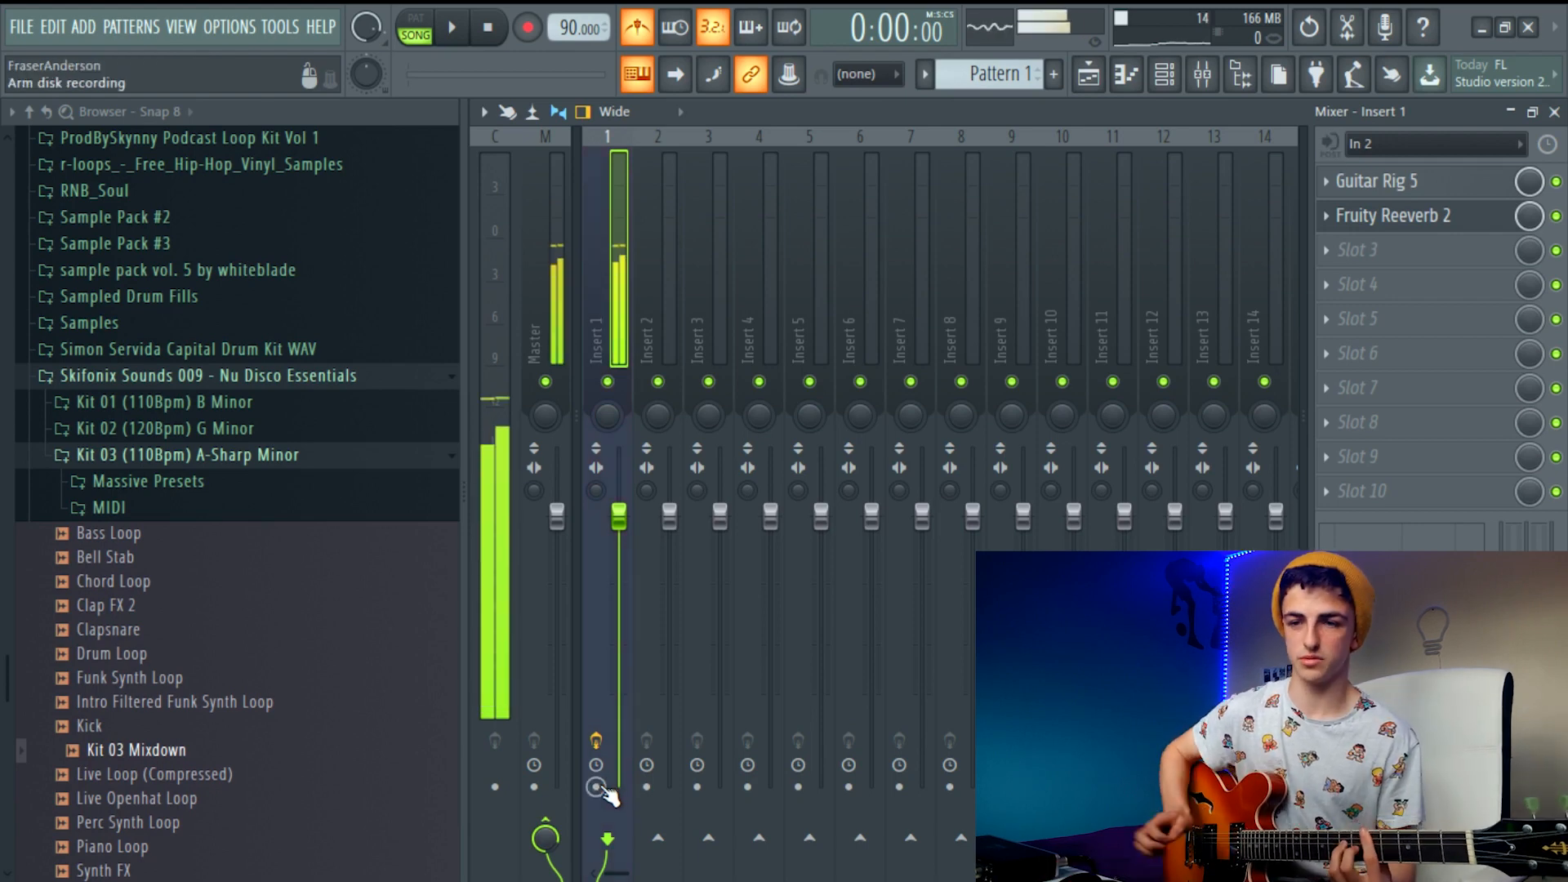
left_click(598, 789)
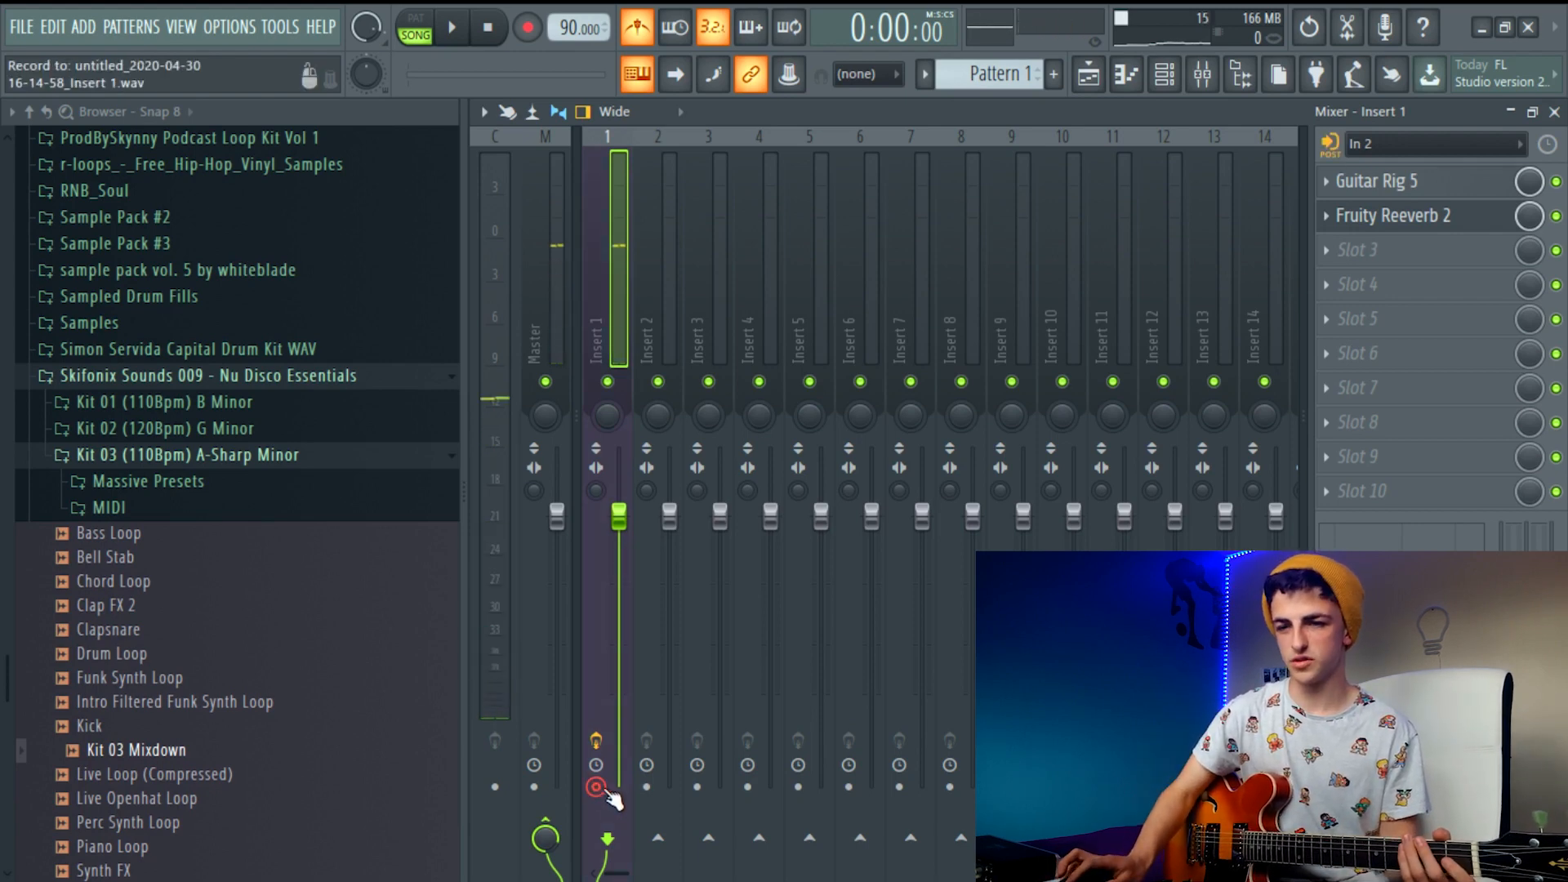
Record a guitar take of about 12 seconds from Insert 1 onto Track 1 of the playlist
left_click(1088, 73)
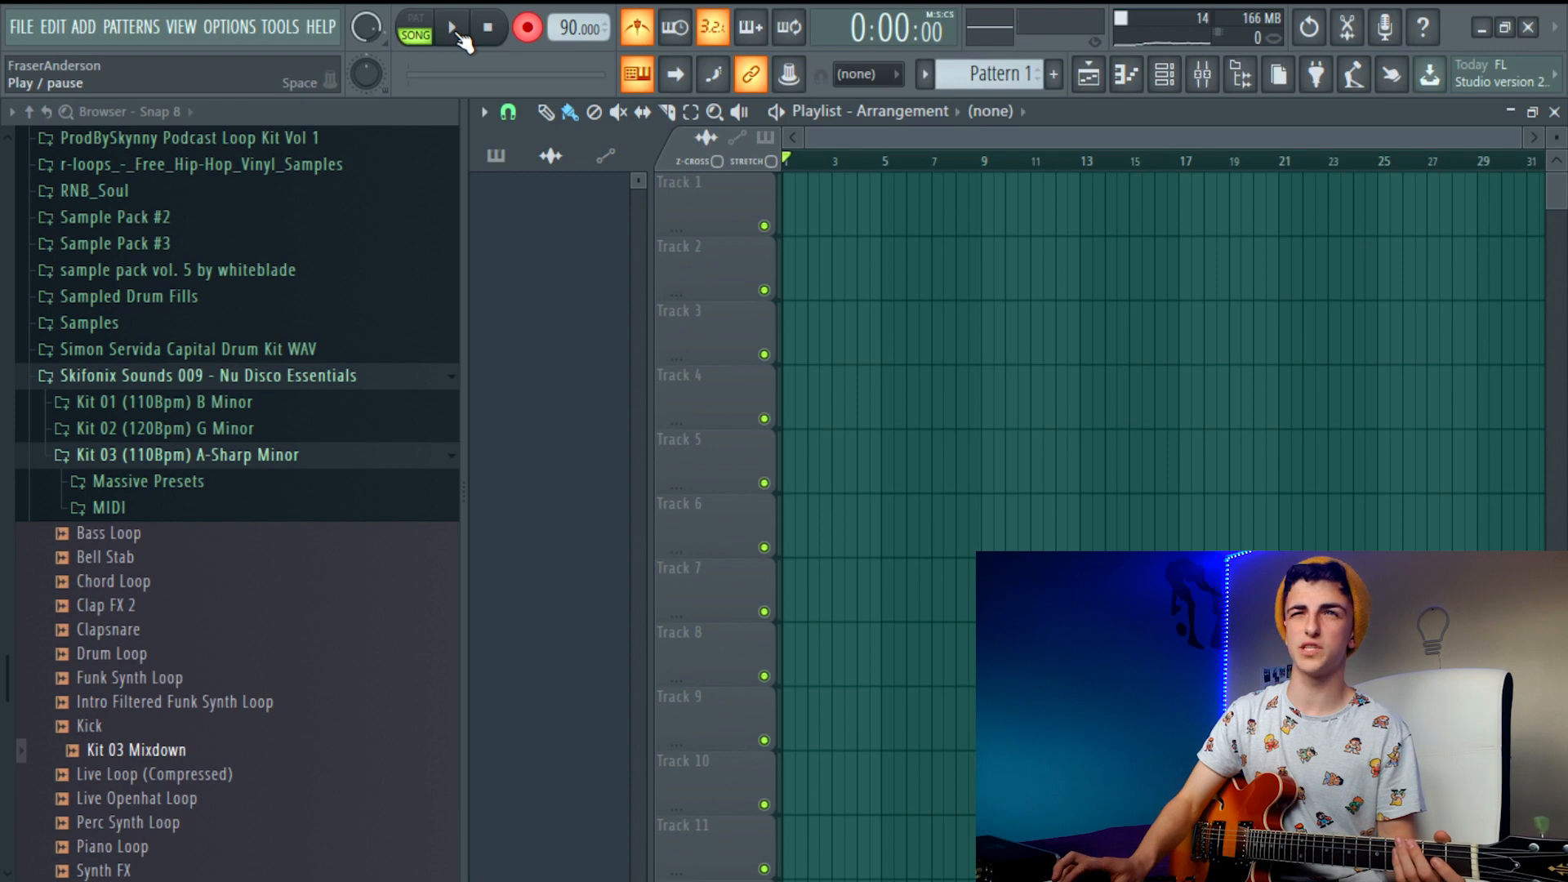
left_click(491, 32)
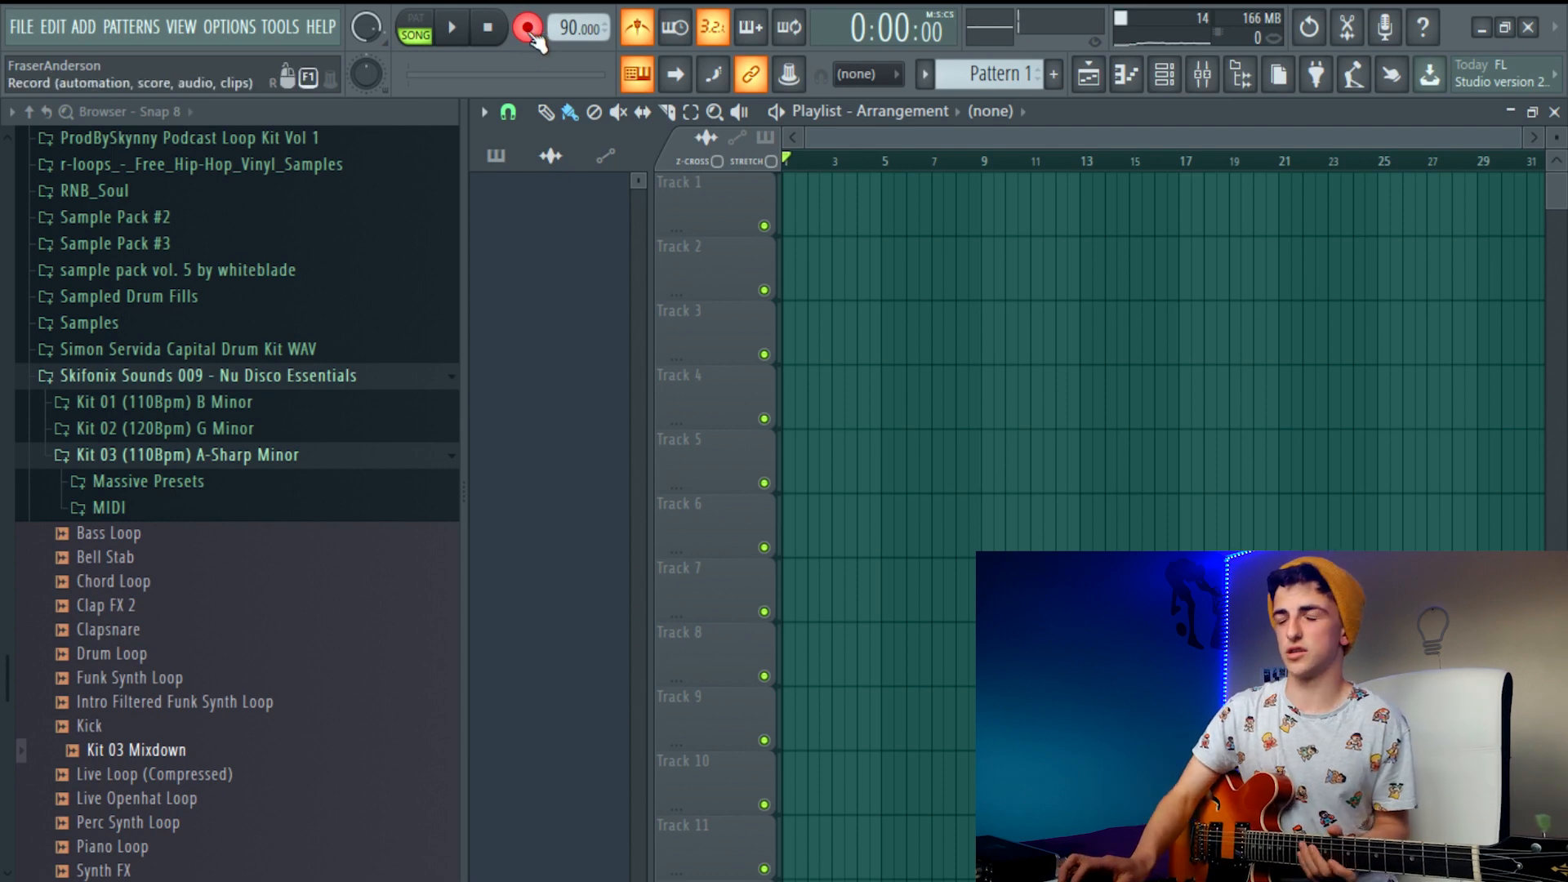
left_click(453, 33)
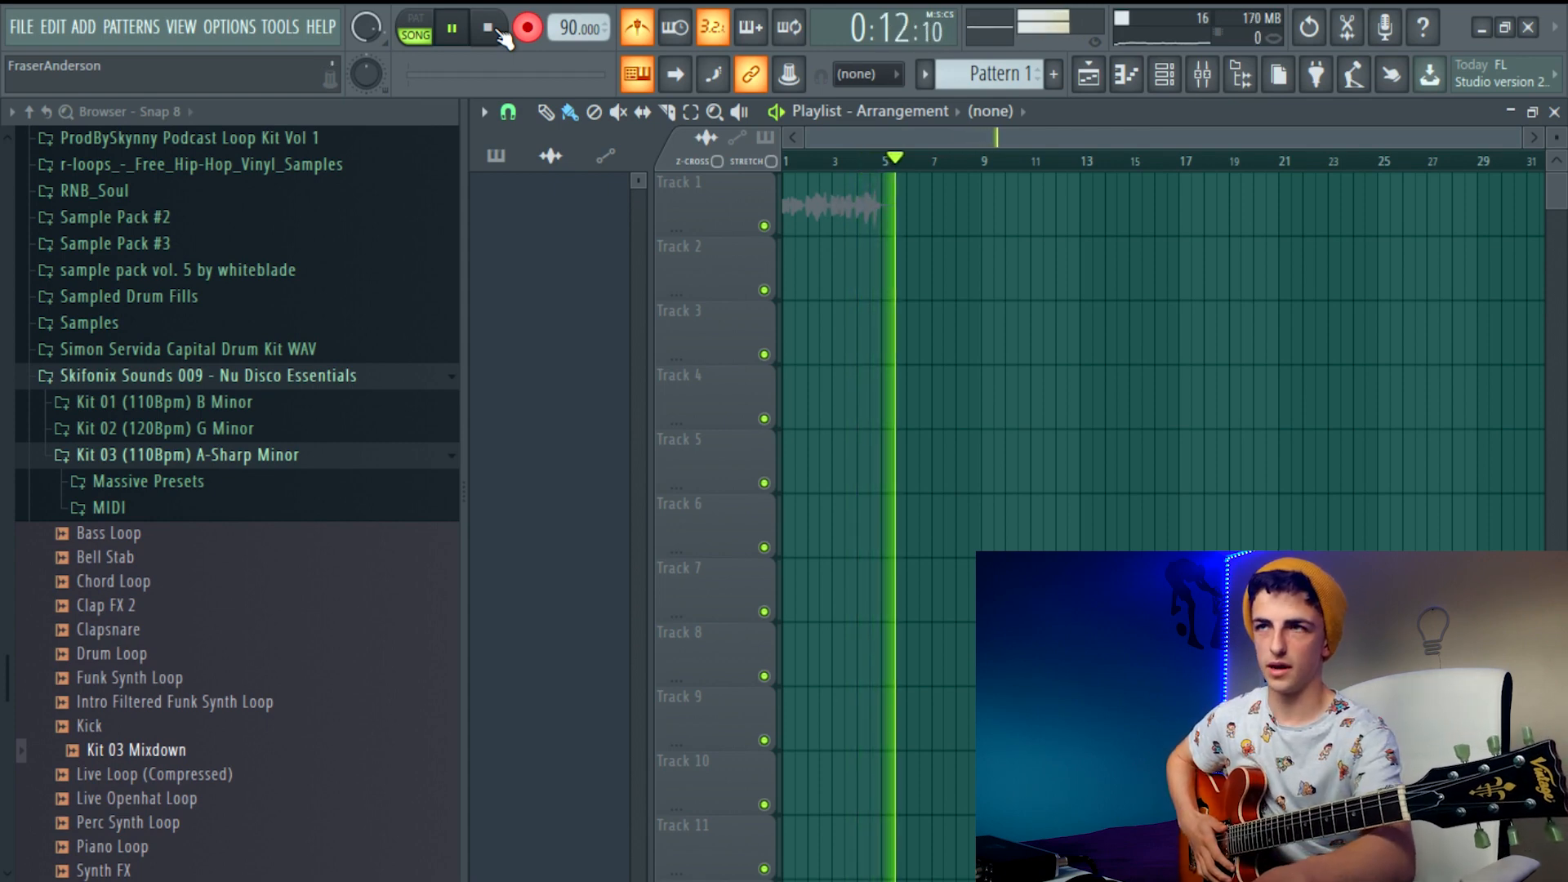
left_click(499, 31)
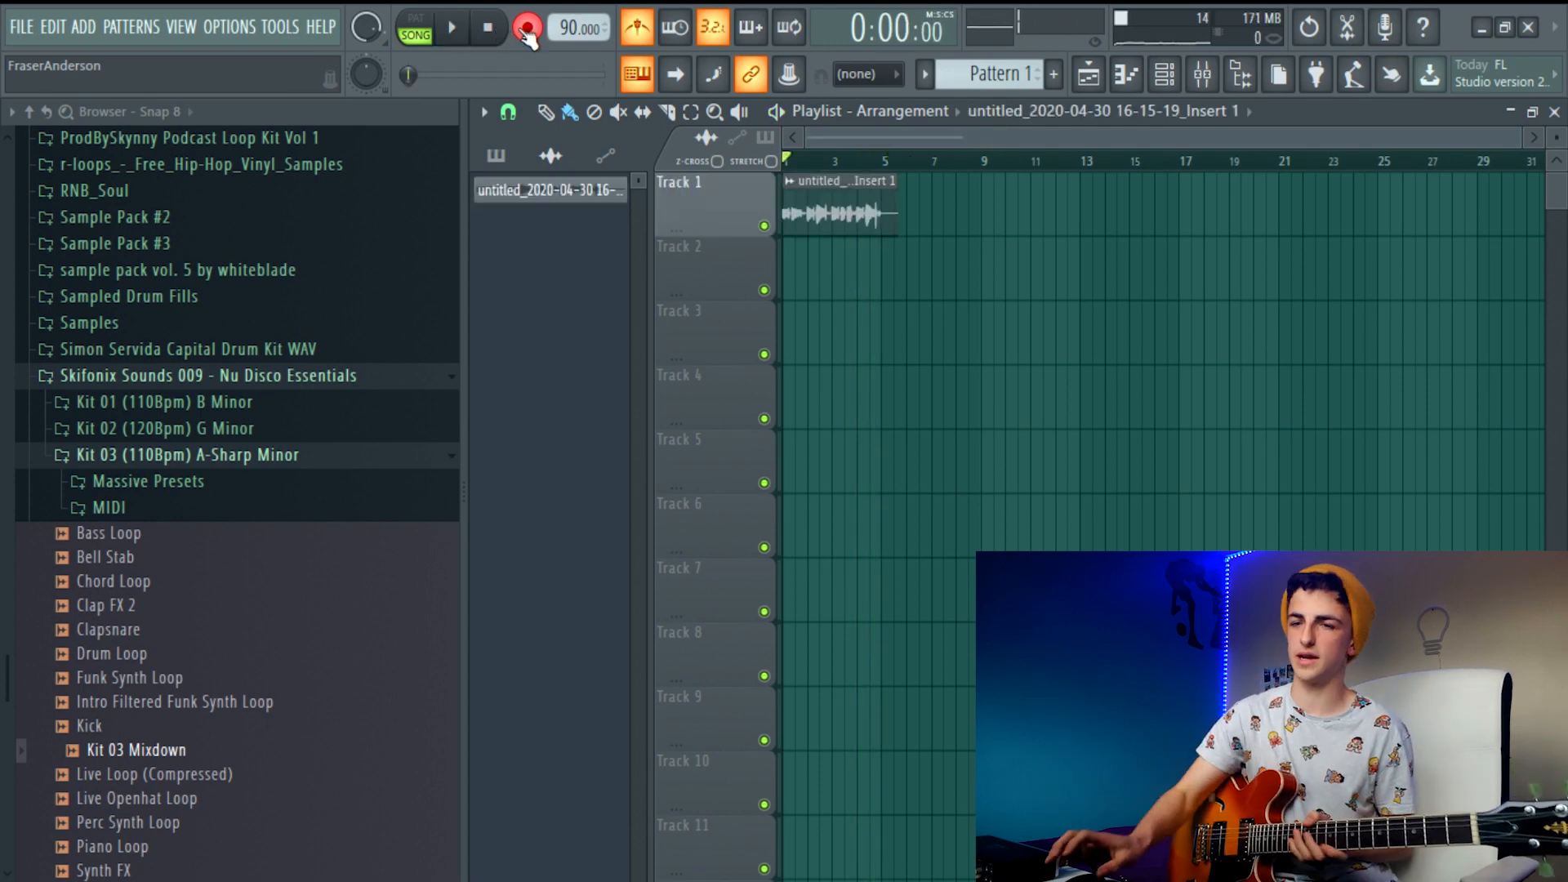
scroll(866, 246, "up", 7)
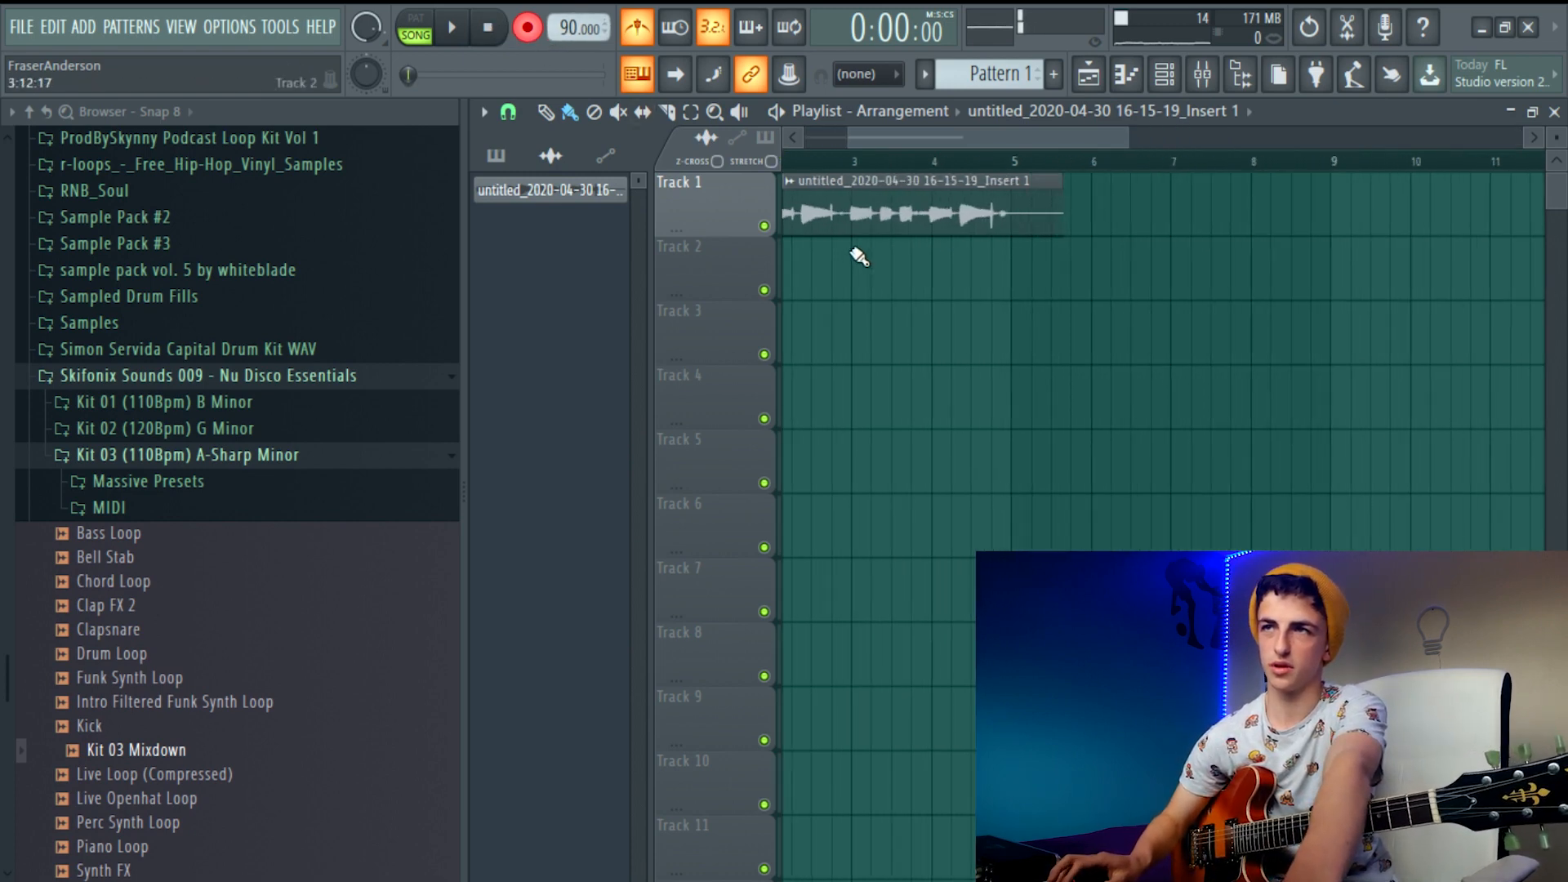
Trim the guitar clip on Track 1 to exactly four bars, ending at bar 5
left_click_drag(930, 137, 1073, 141)
scroll(1166, 205, "up", 3)
left_click_drag(1274, 213, 1144, 219)
scroll(1142, 223, "up", 5)
scroll(1026, 245, "down", 5)
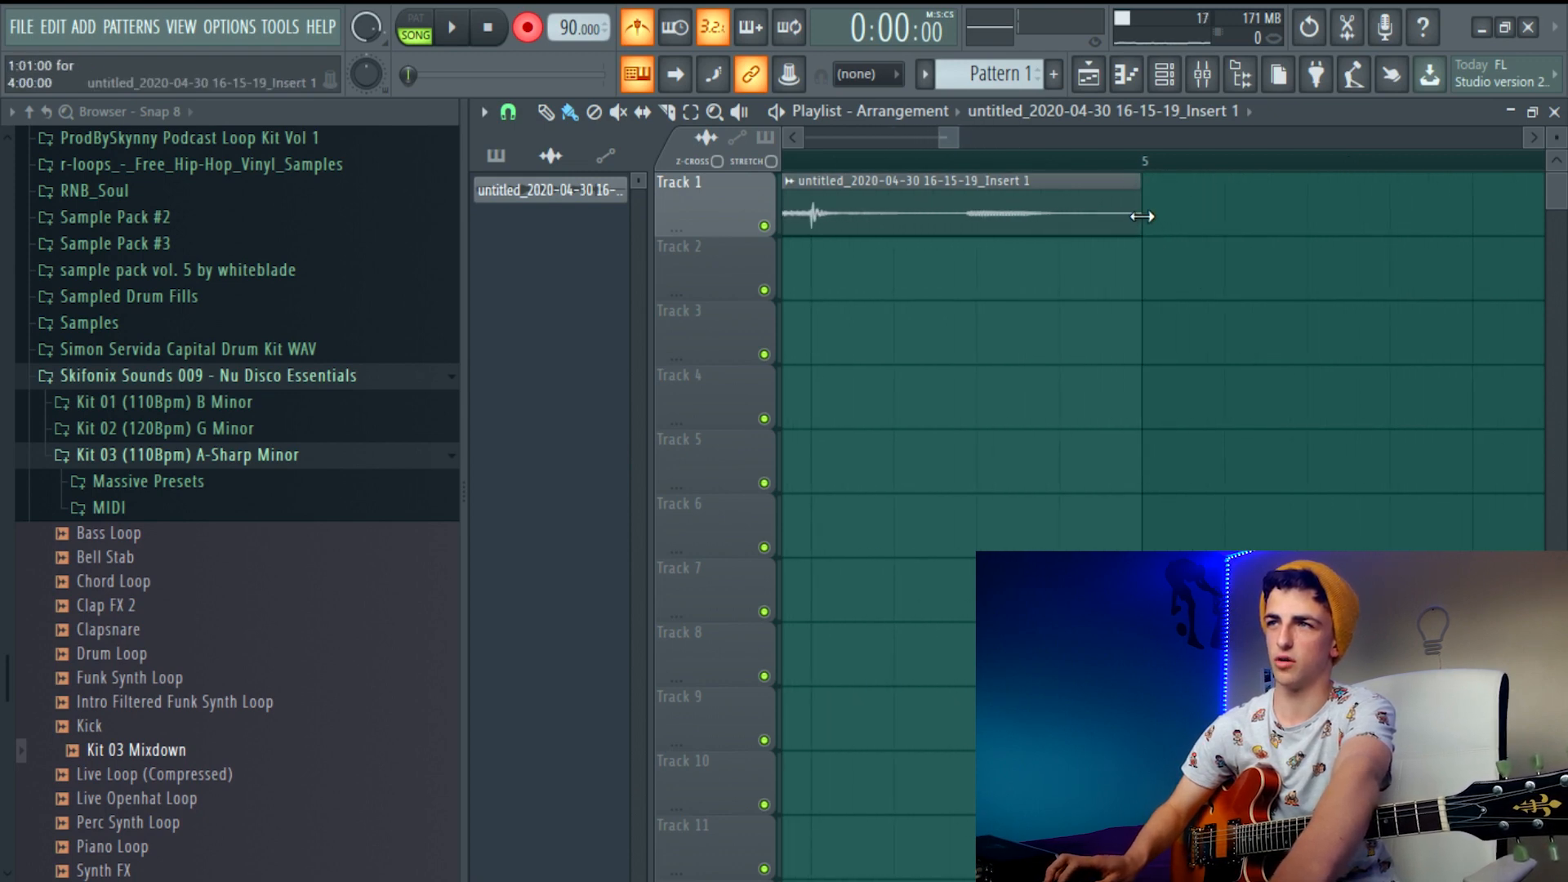
scroll(890, 261, "down", 3)
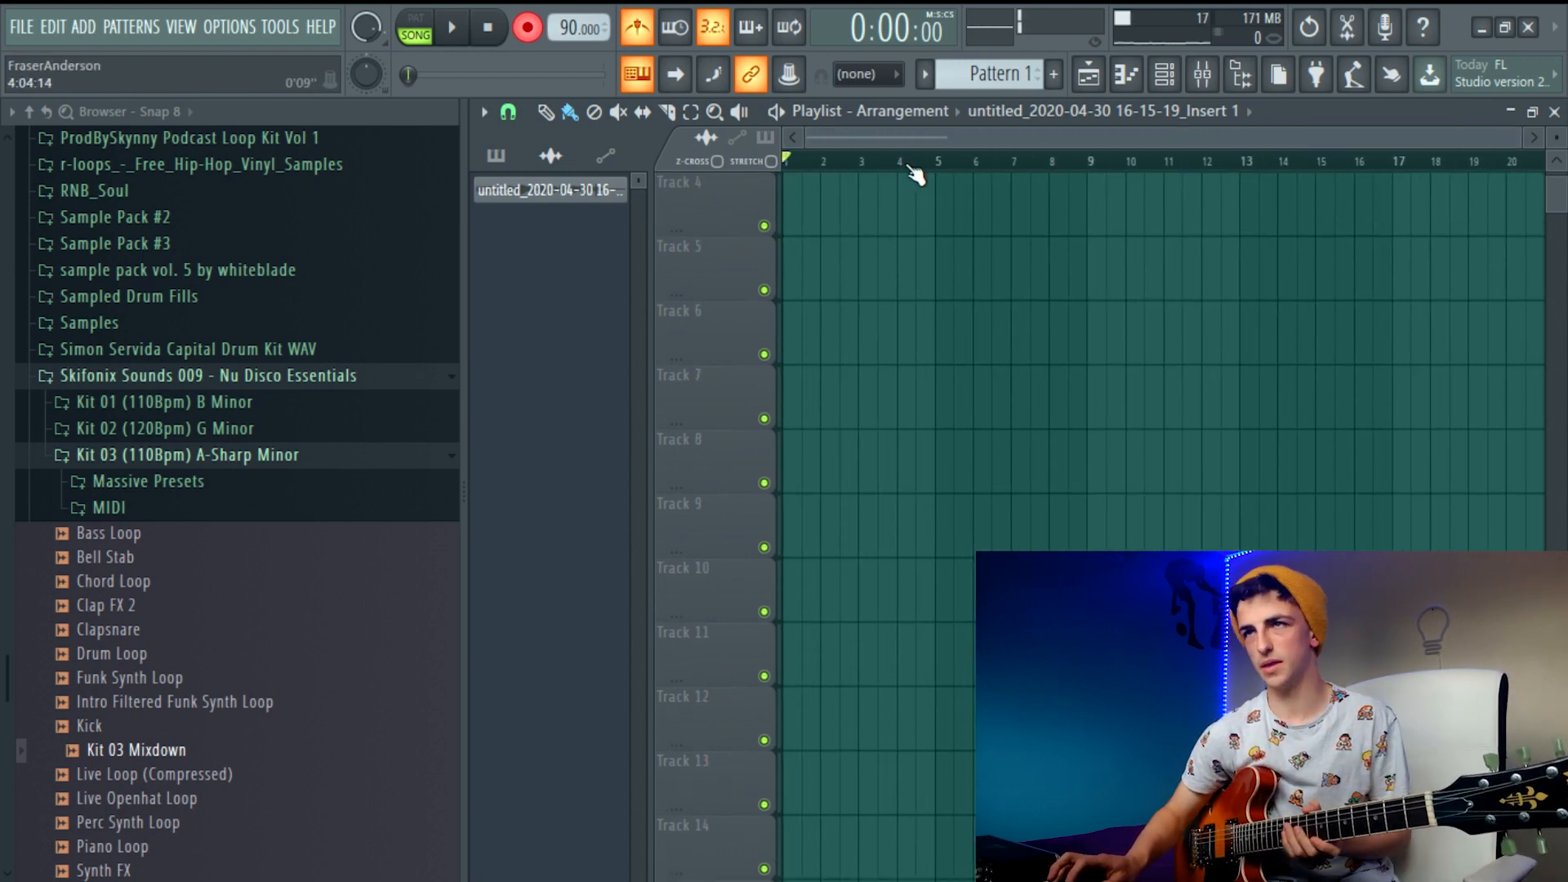
Open the Track 1 clip's sample settings and set its time stretching mode to Stretch
scroll(914, 171, "up", 3)
double_click(906, 204)
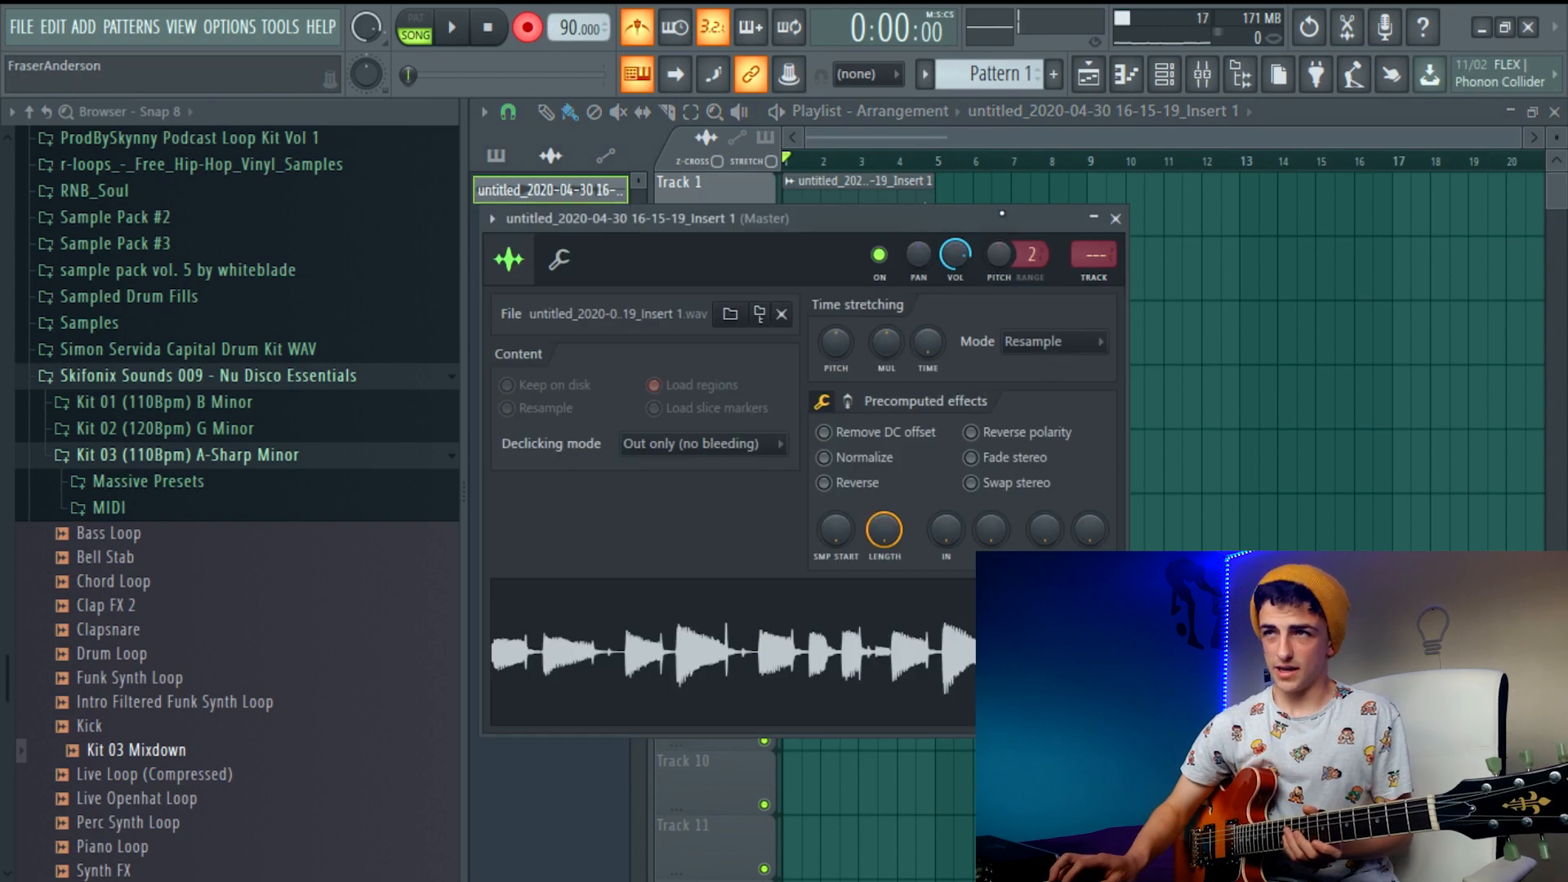
left_click_drag(1002, 214, 1090, 199)
left_click(1147, 326)
left_click(1159, 396)
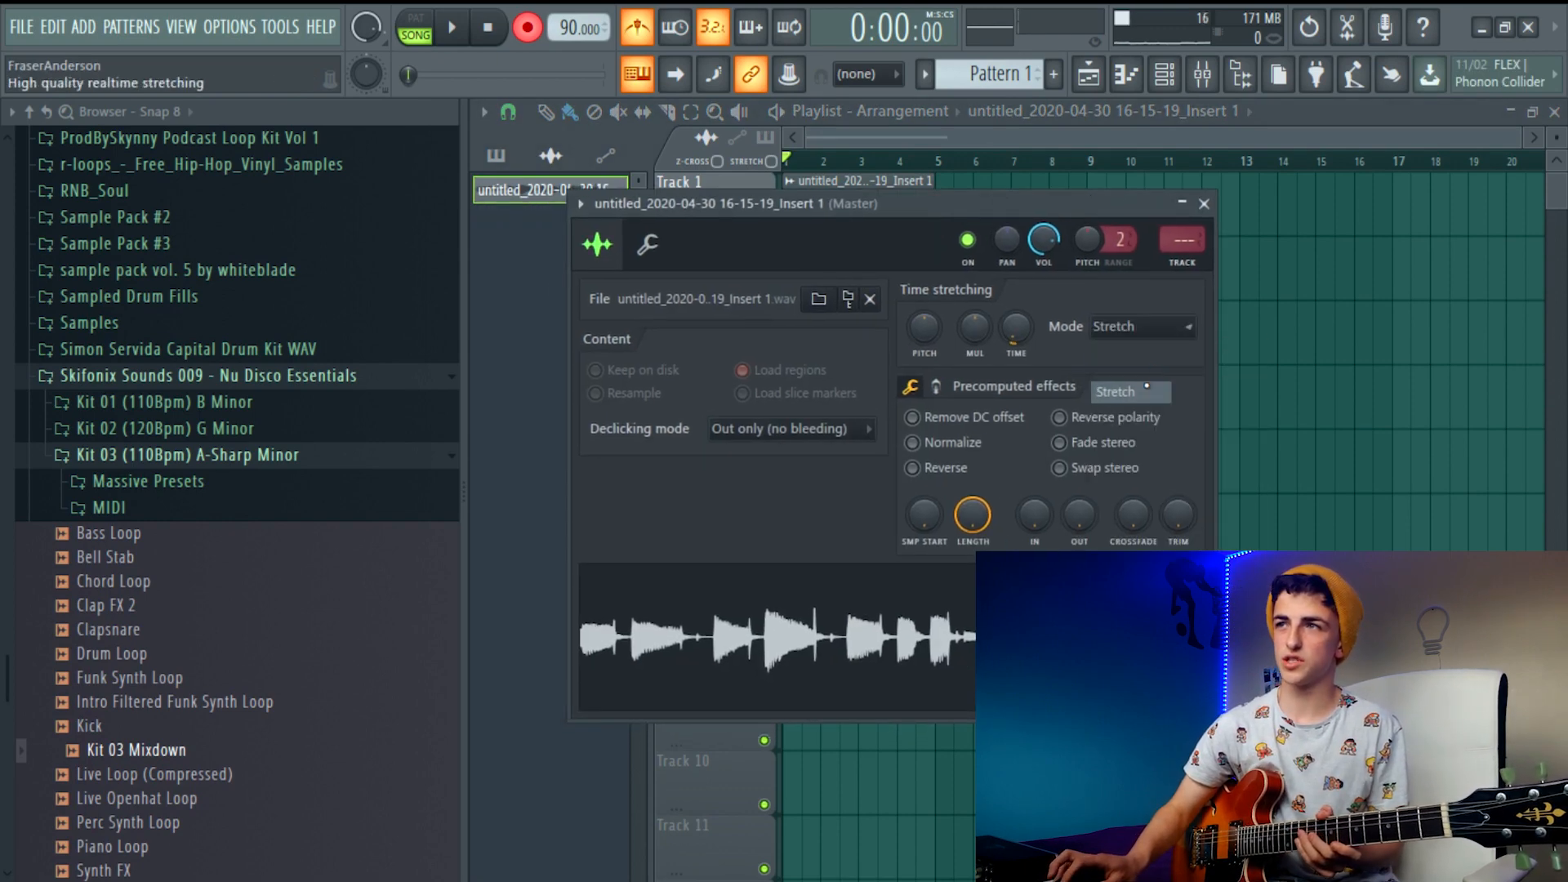
left_click_drag(969, 204, 972, 366)
left_click(1186, 366)
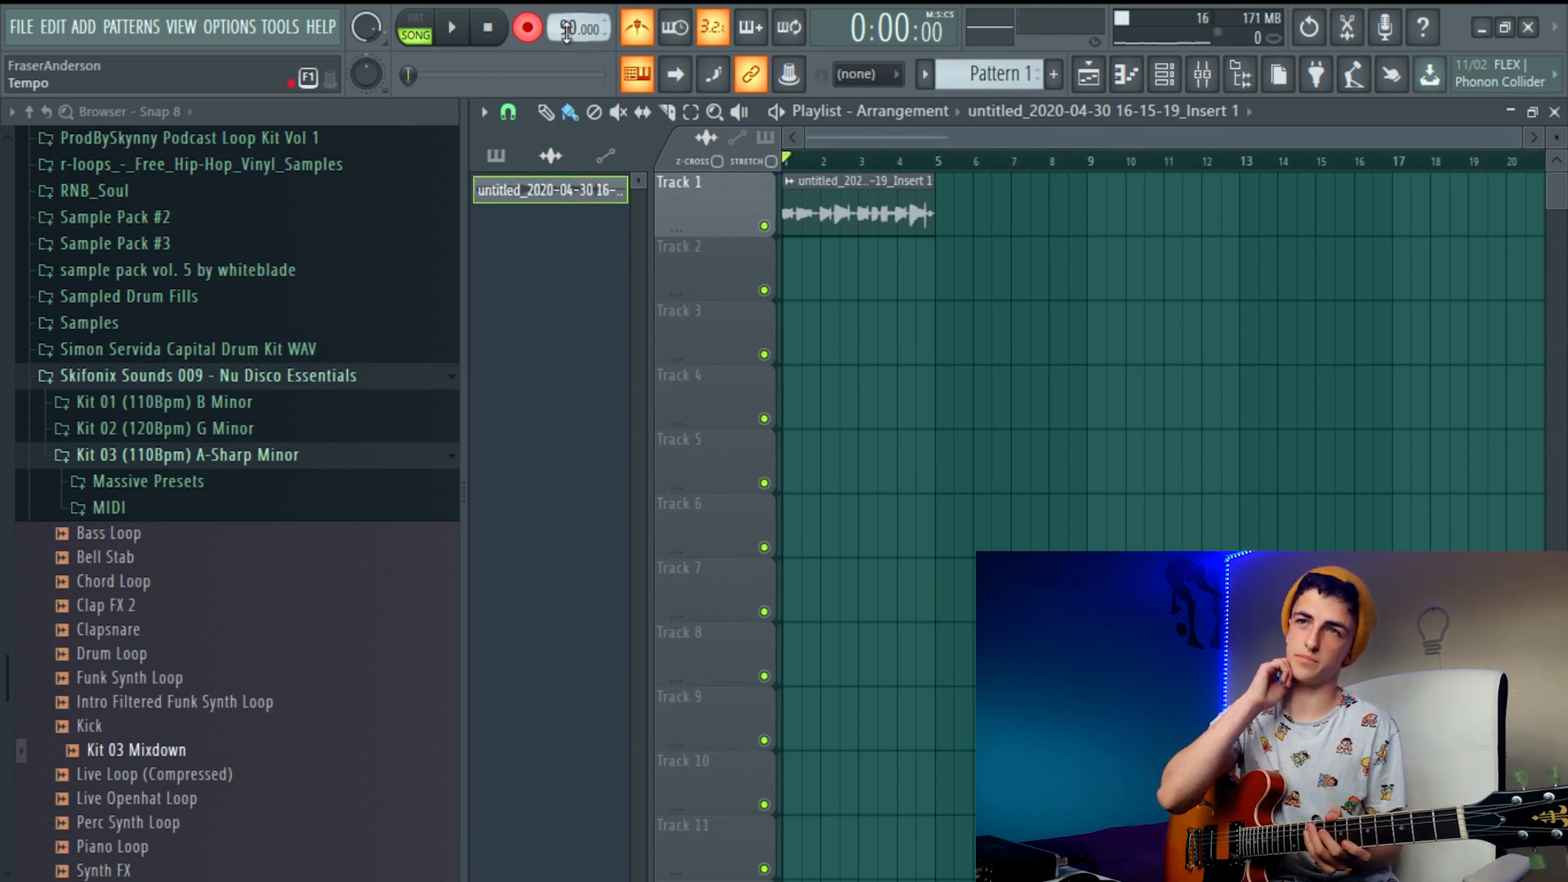
double_click(874, 192)
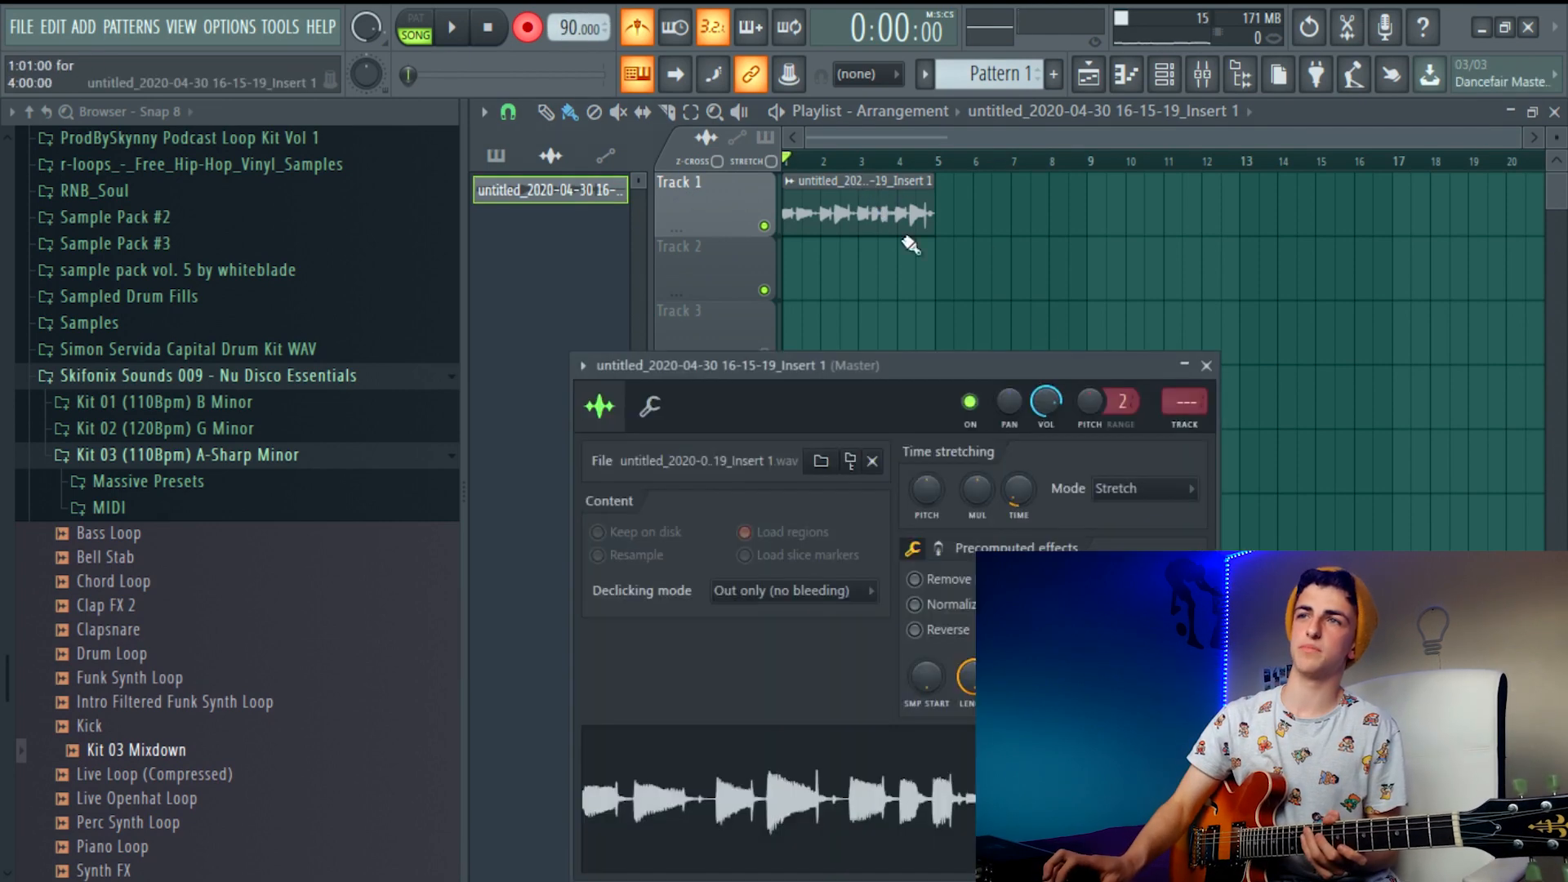
left_click(1207, 367)
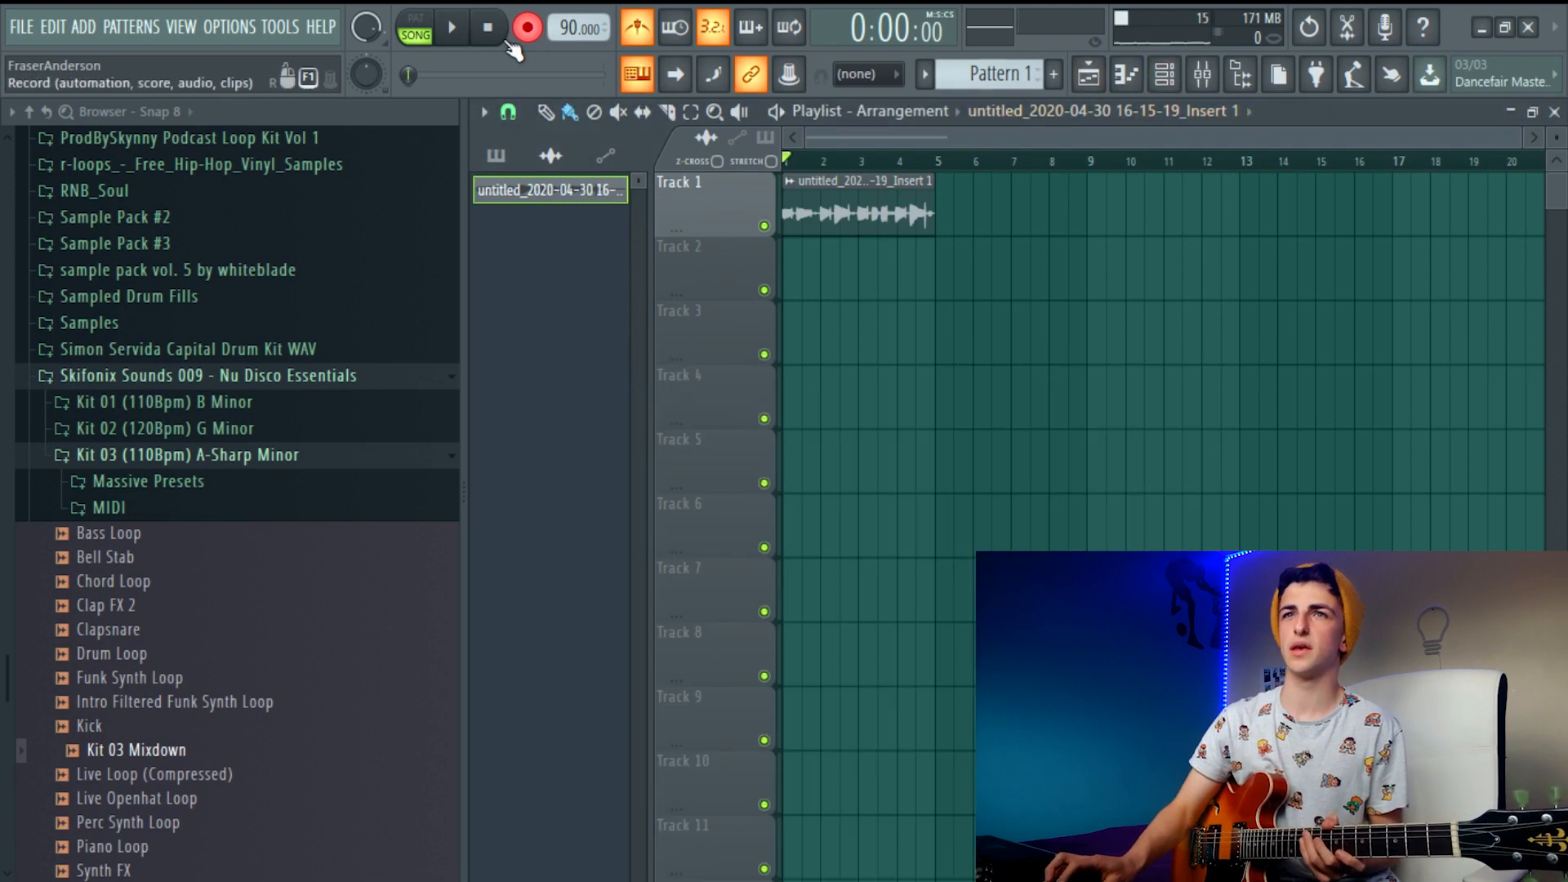
Play back the trimmed guitar take, switching off the metronome during playback, and check the mixer
left_click(452, 27)
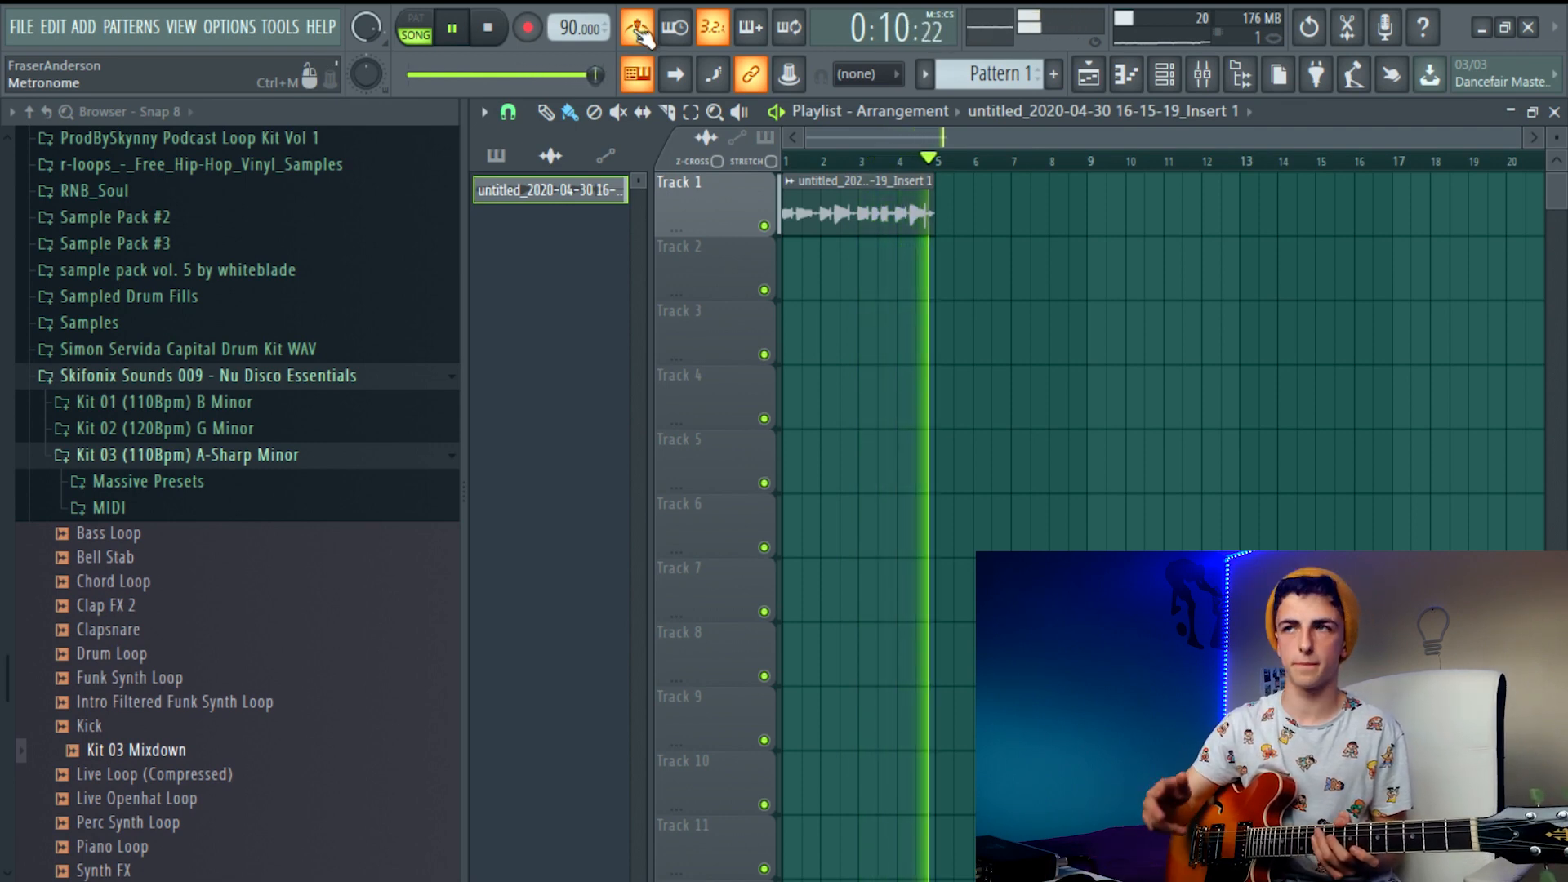
left_click(498, 35)
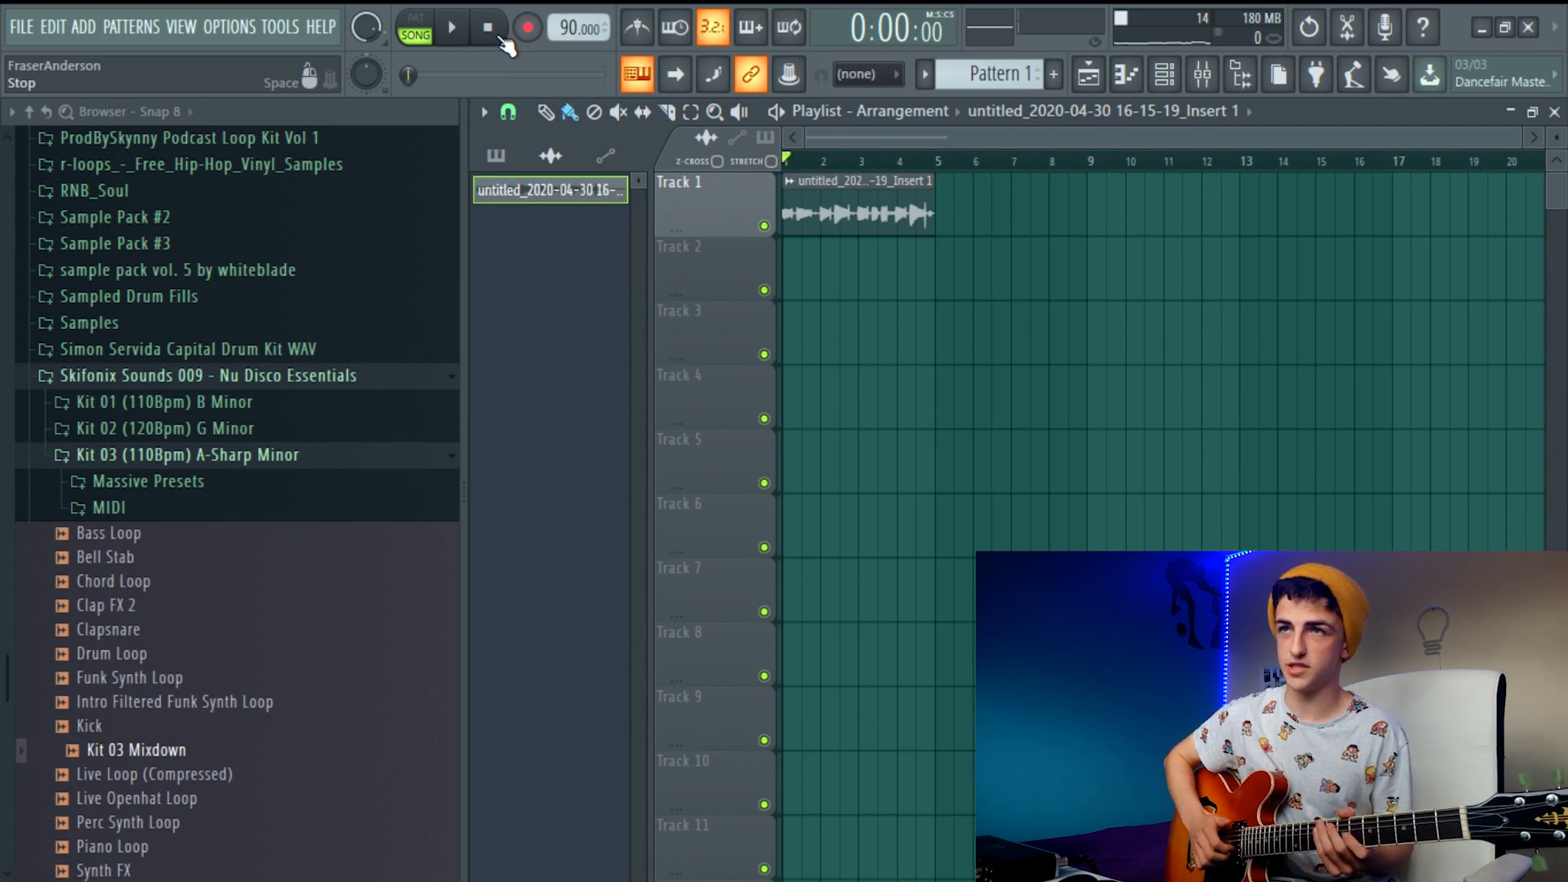
left_click(1168, 75)
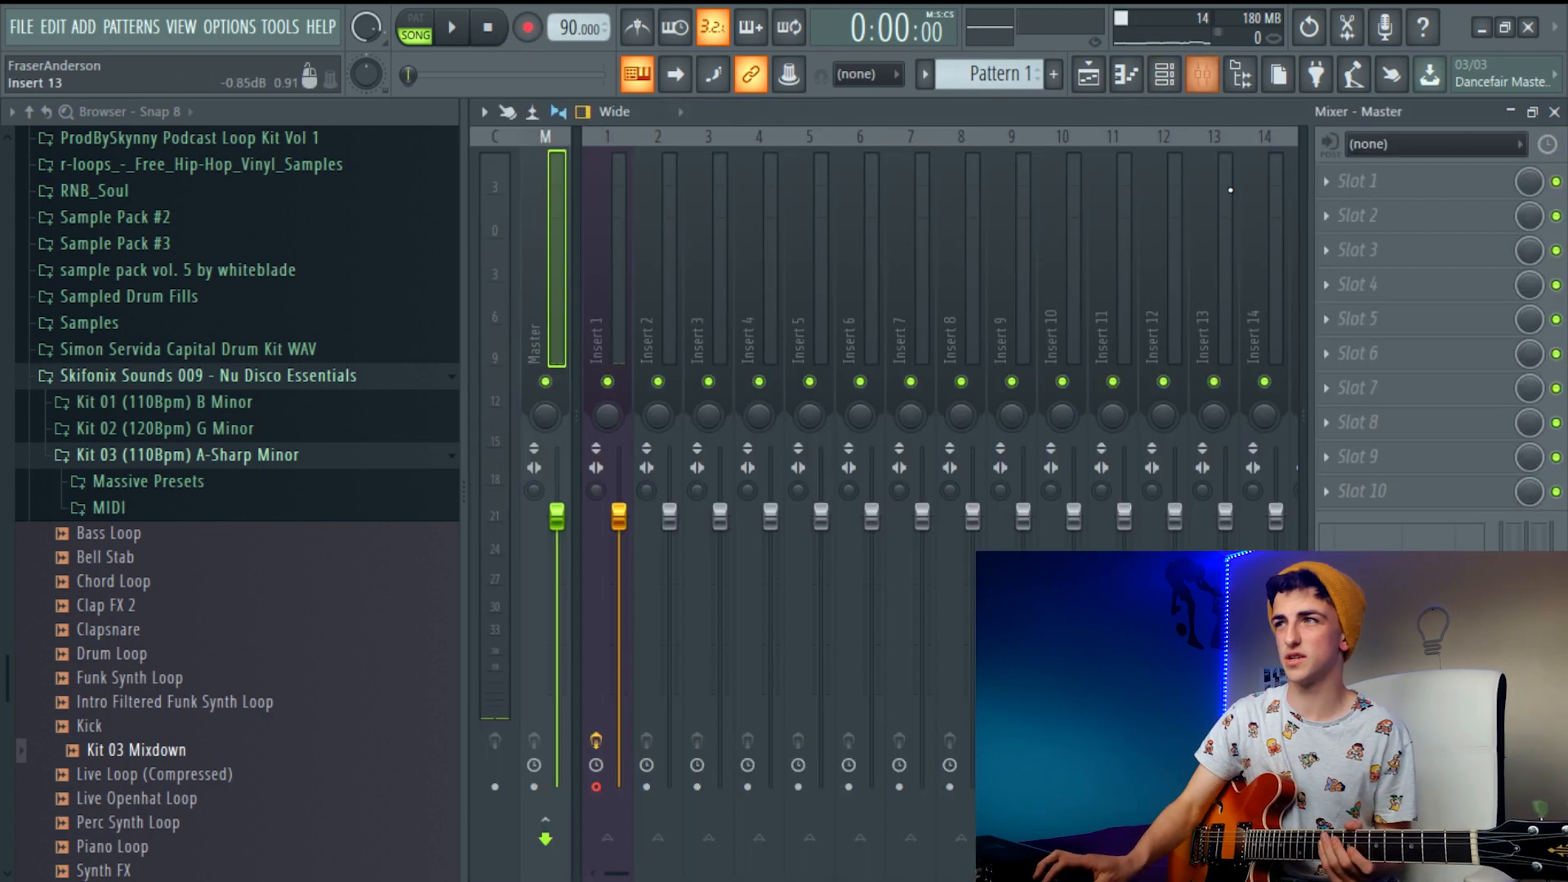
left_click(1207, 80)
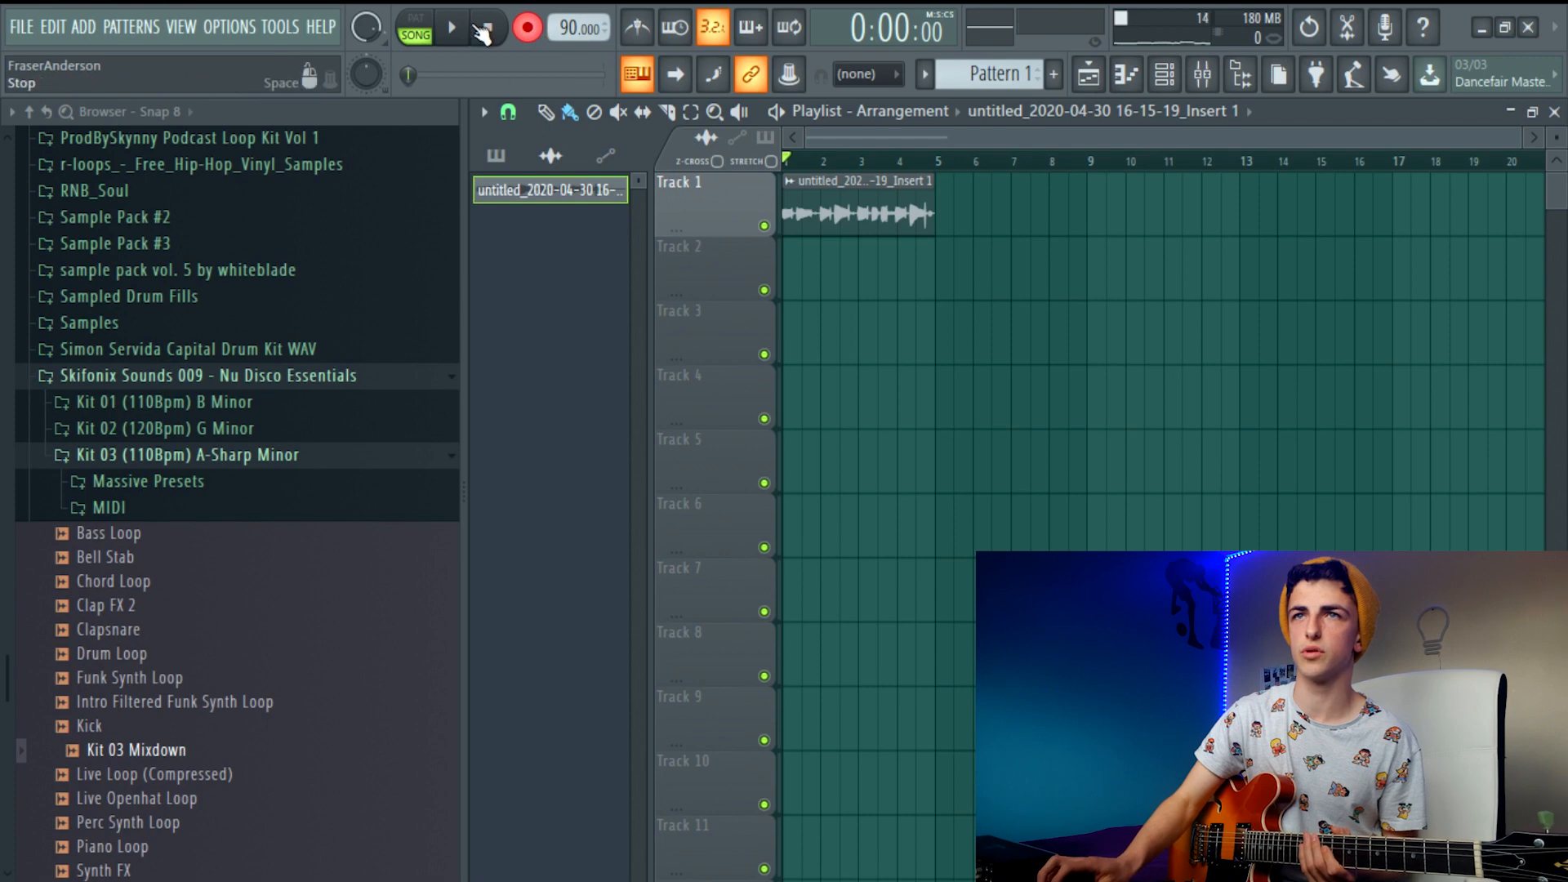
Re-enable the metronome, arm recording and record a second guitar take of about 12 seconds onto Track 2
key("ctrl+m")
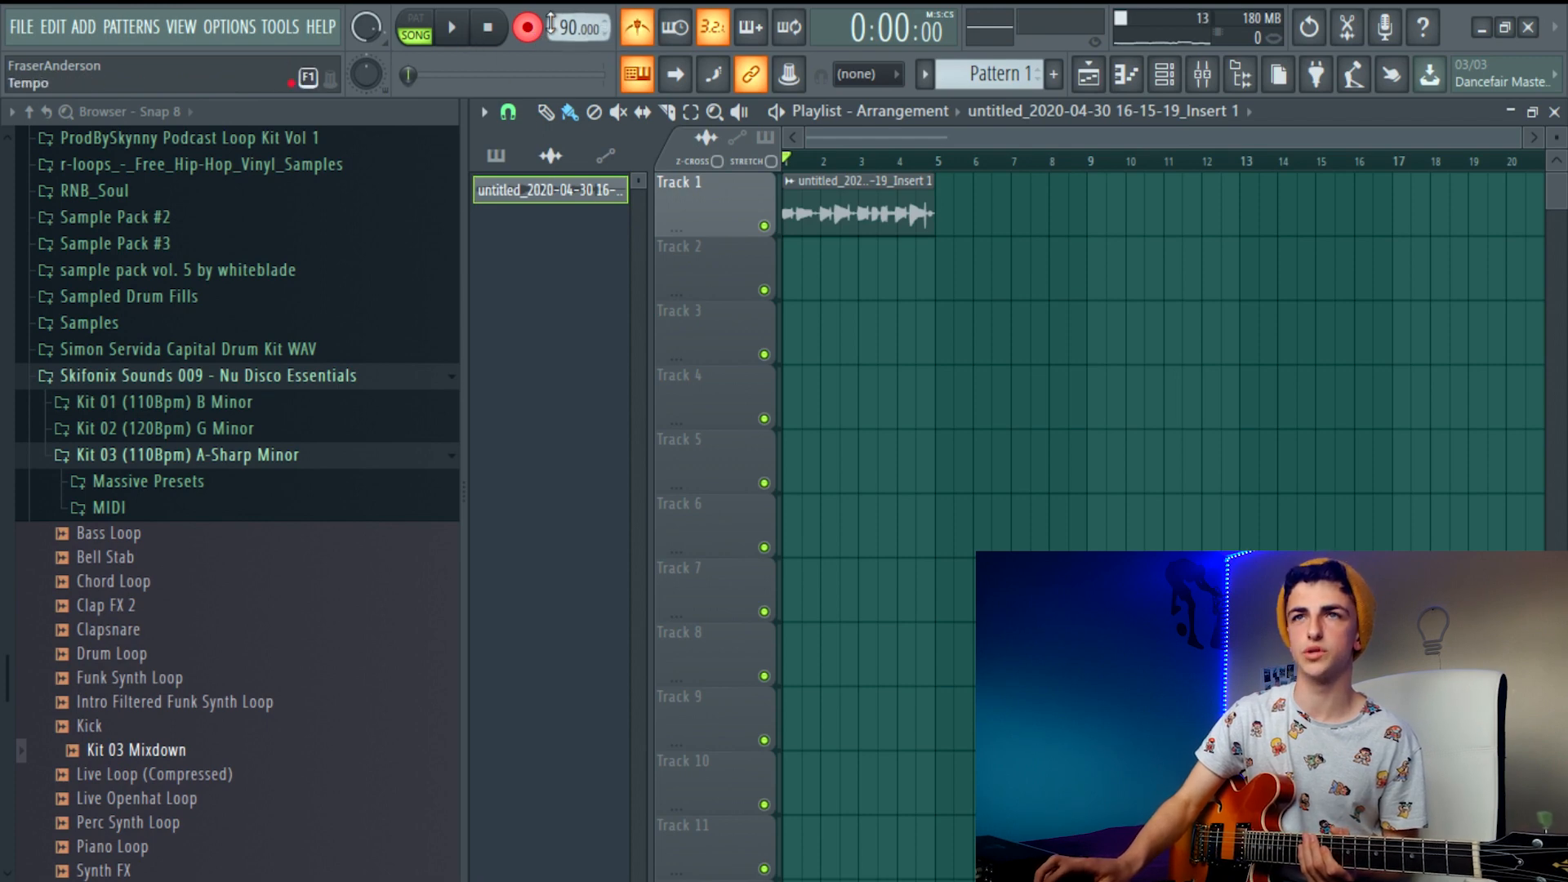
left_click(637, 30)
left_click(532, 29)
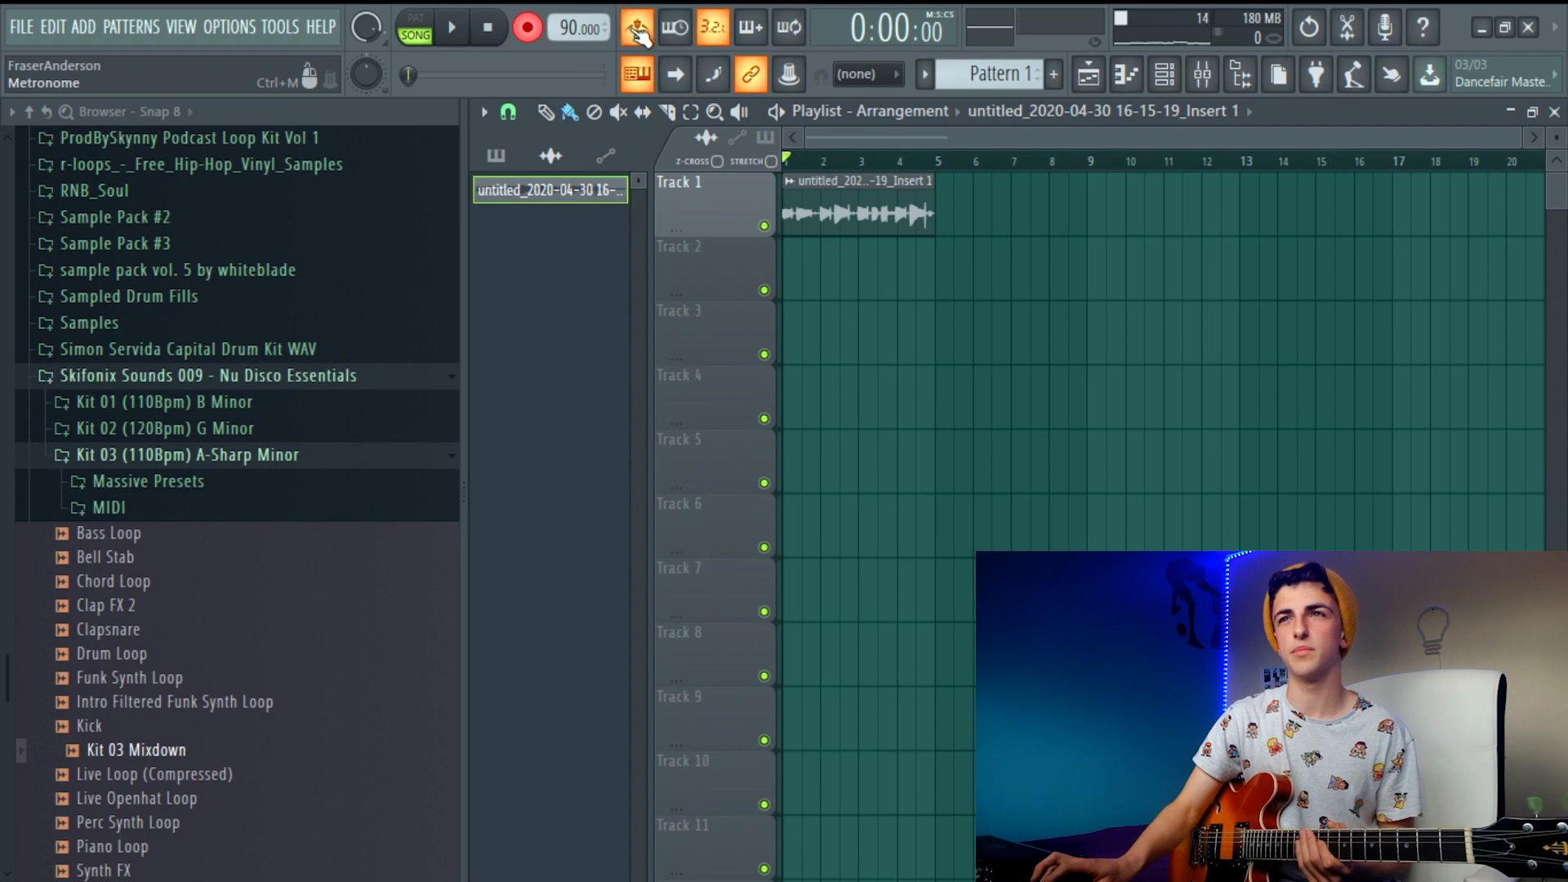
left_click(454, 31)
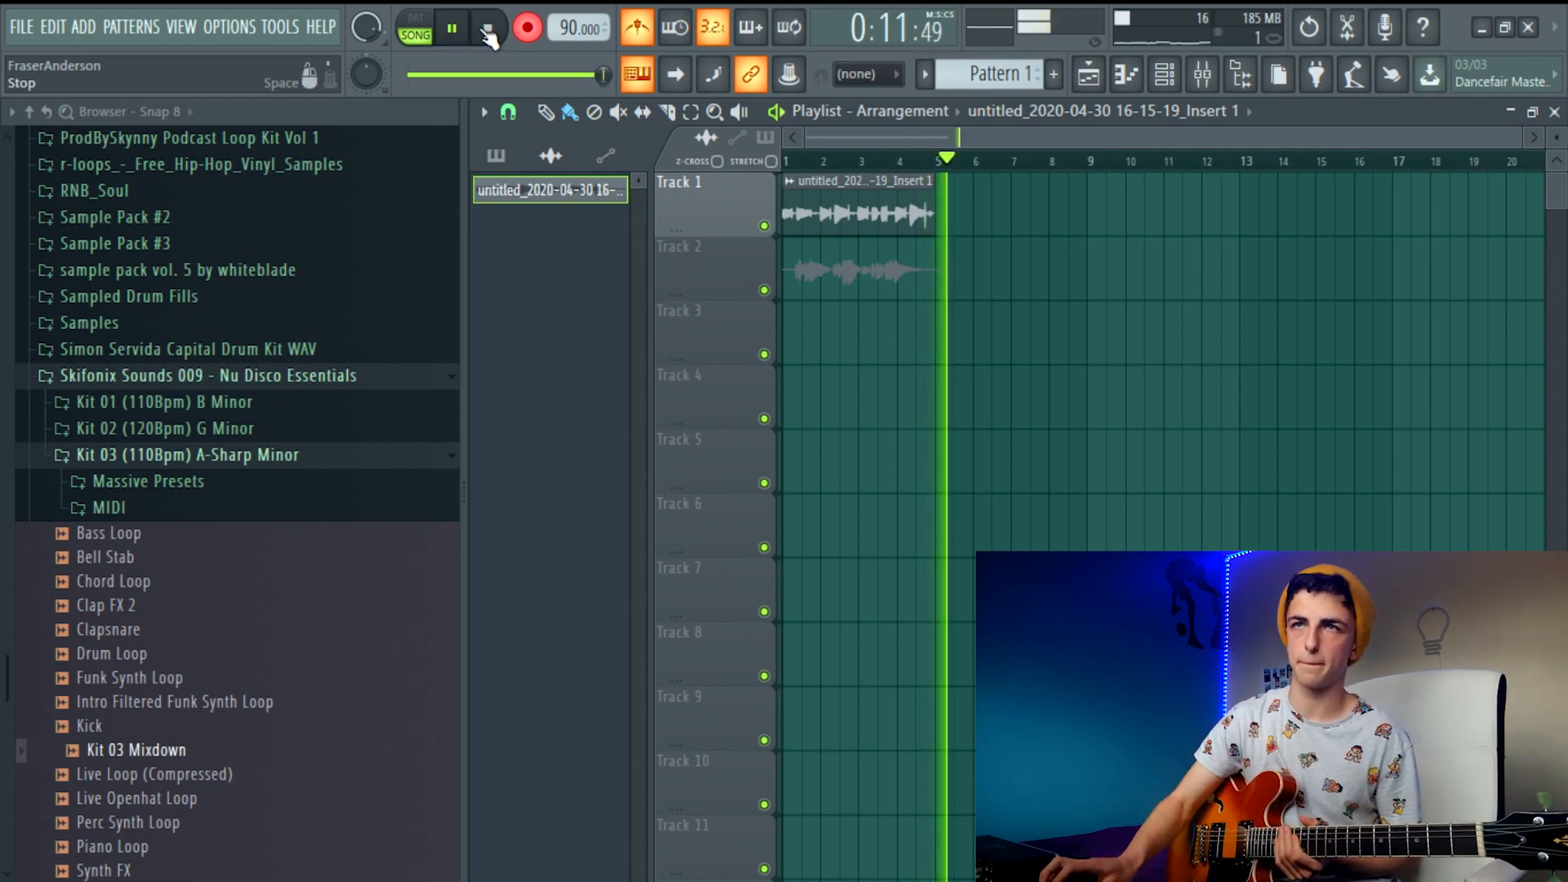
key("space")
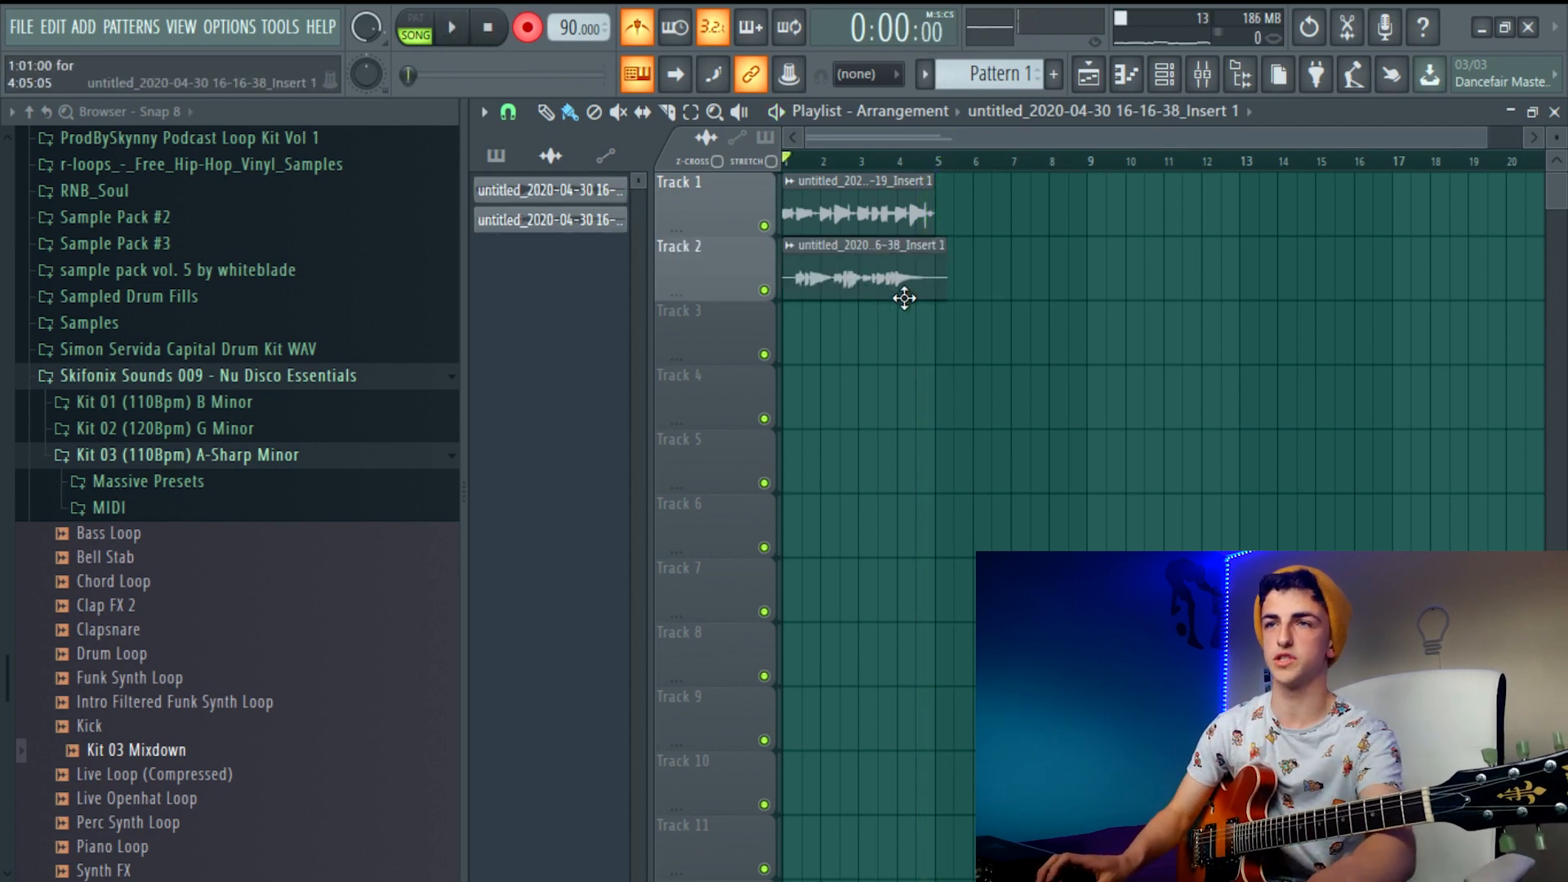
Trim the guitar clip on Track 2 to four bars, ending at bar 5, and play both takes together
scroll(915, 295, "up", 5)
mouse_move(983, 140)
left_mouse_down()
mouse_move(941, 152)
mouse_move(1001, 154)
mouse_move(961, 155)
left_mouse_up()
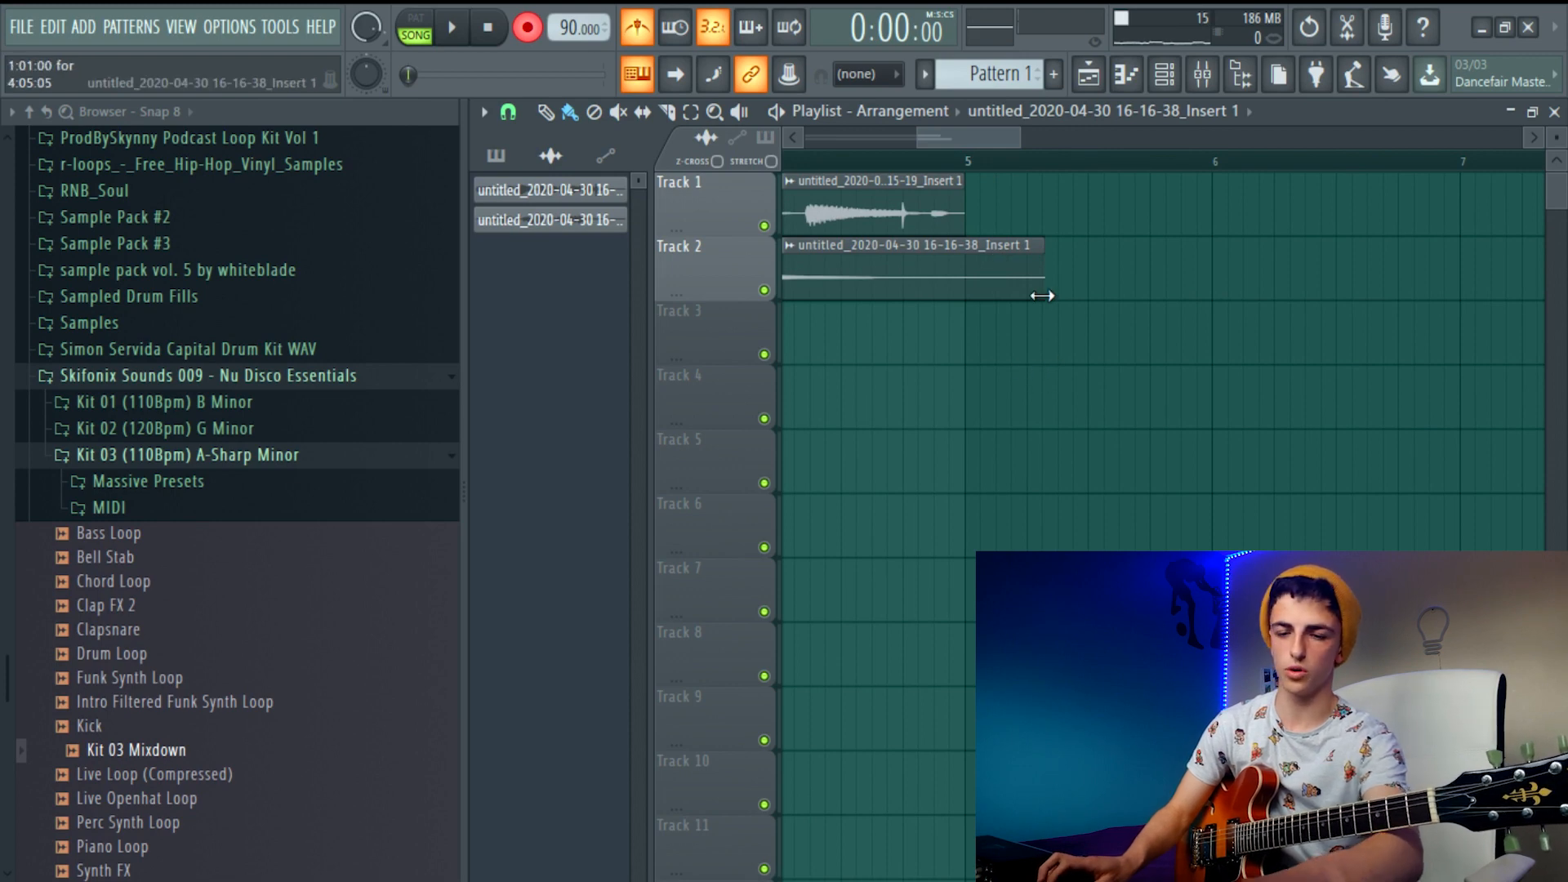
left_click_drag(1042, 307, 987, 259)
scroll(961, 290, "up", 6)
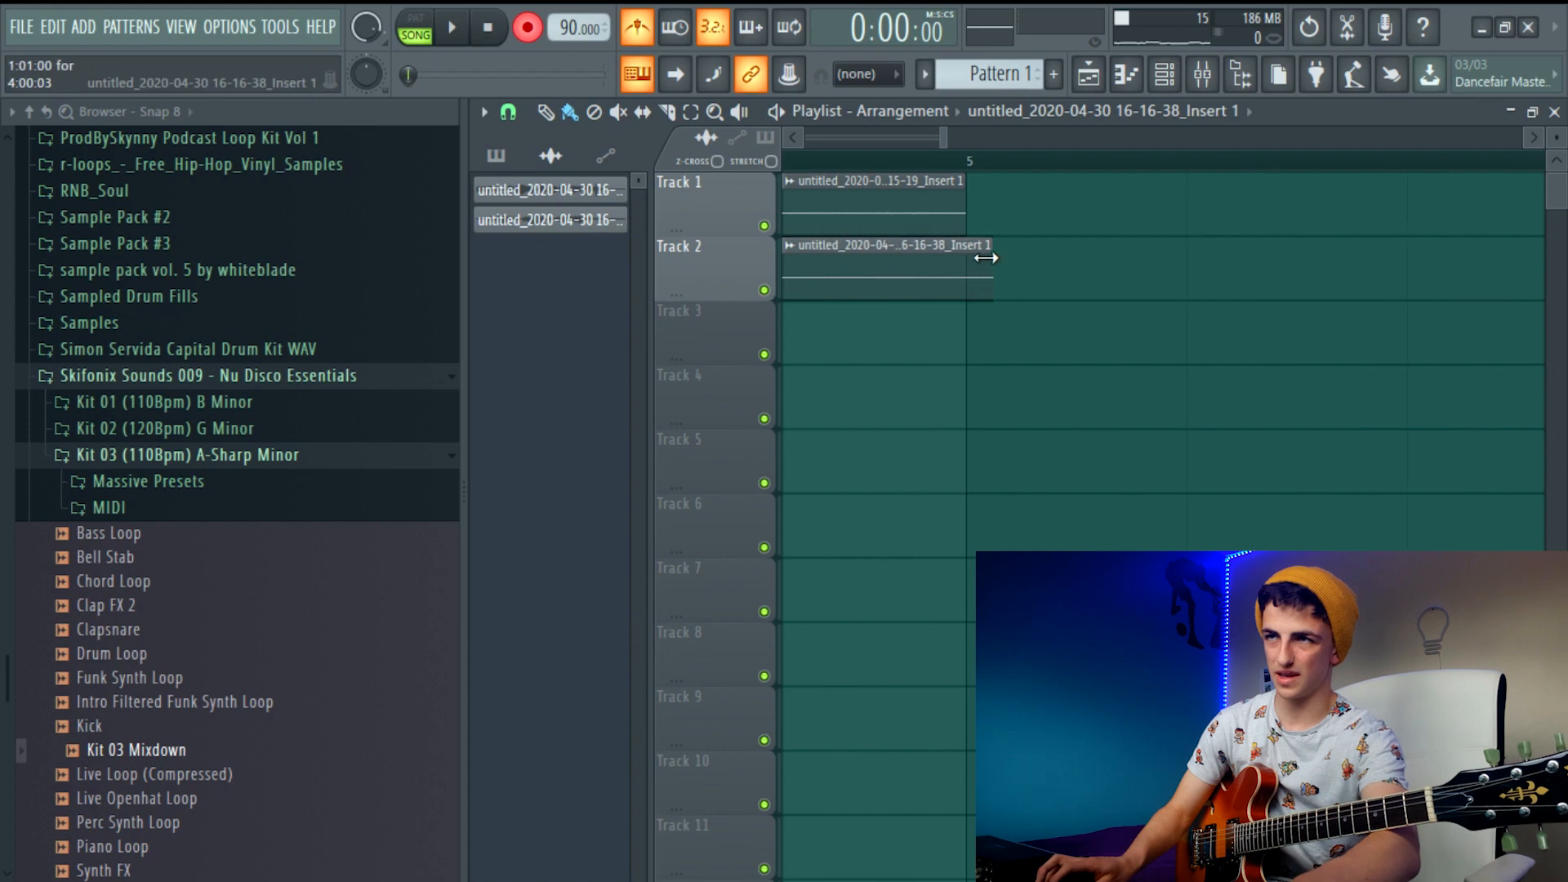
scroll(938, 262, "down", 6)
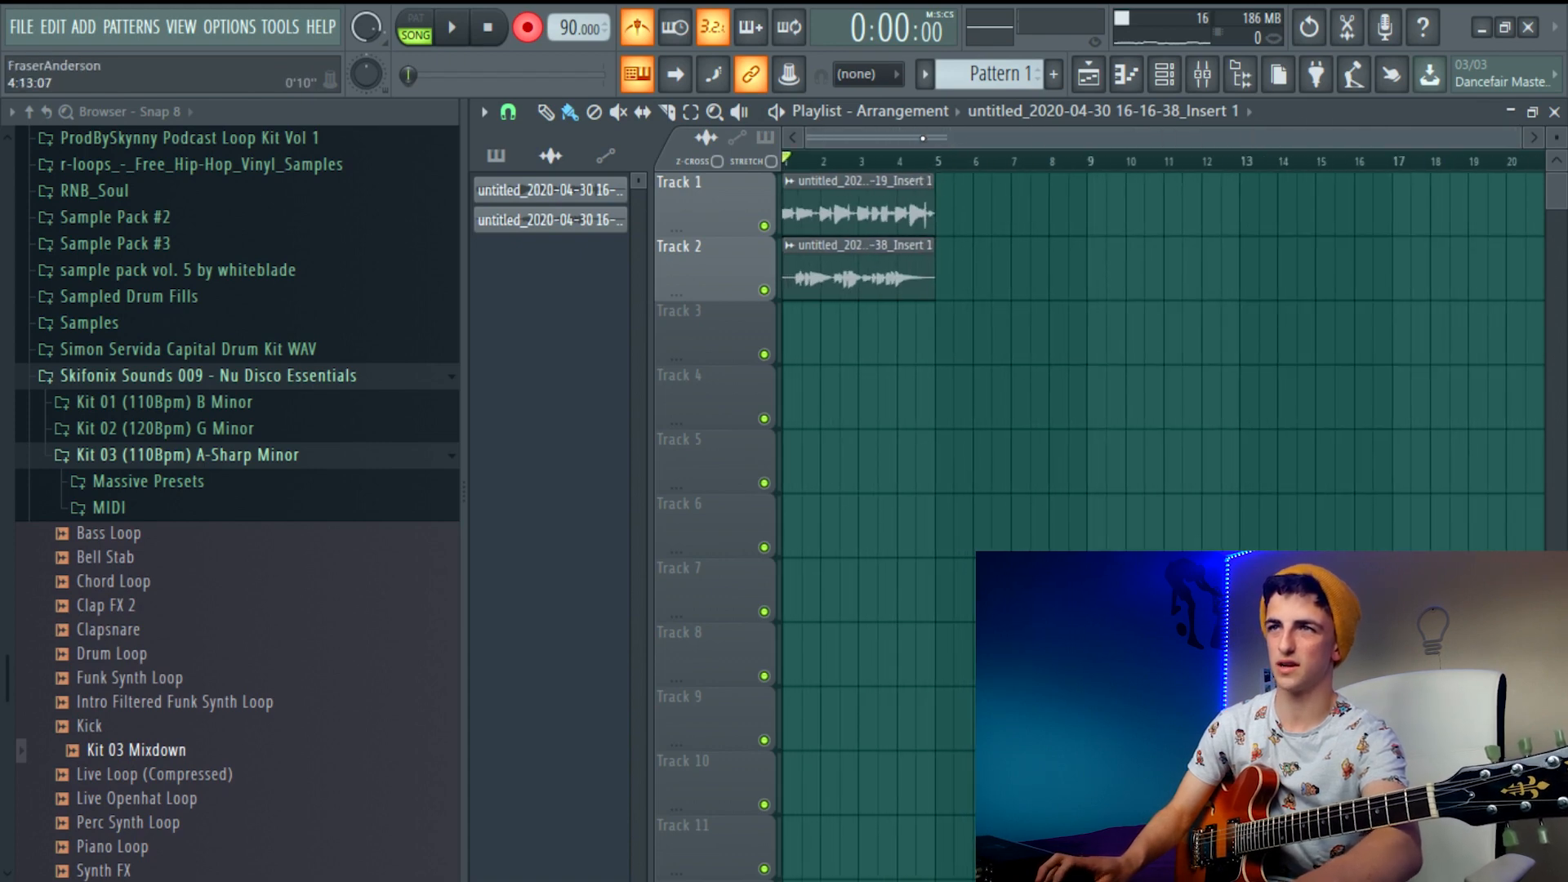
left_click(455, 31)
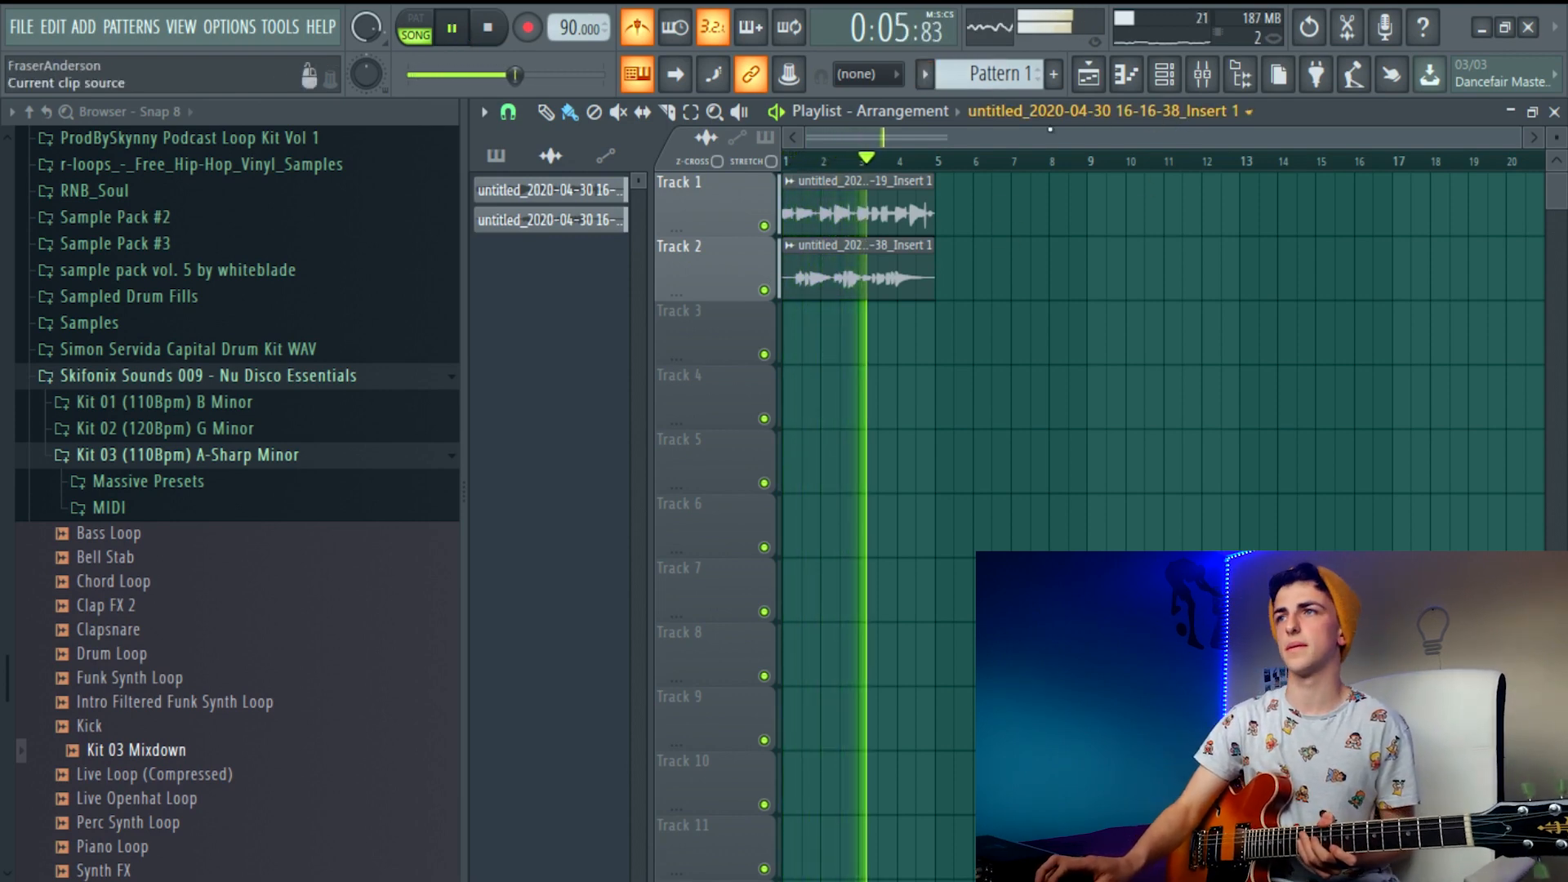
left_click(489, 27)
Delete the Sampler channel from the channel rack
left_click(1165, 73)
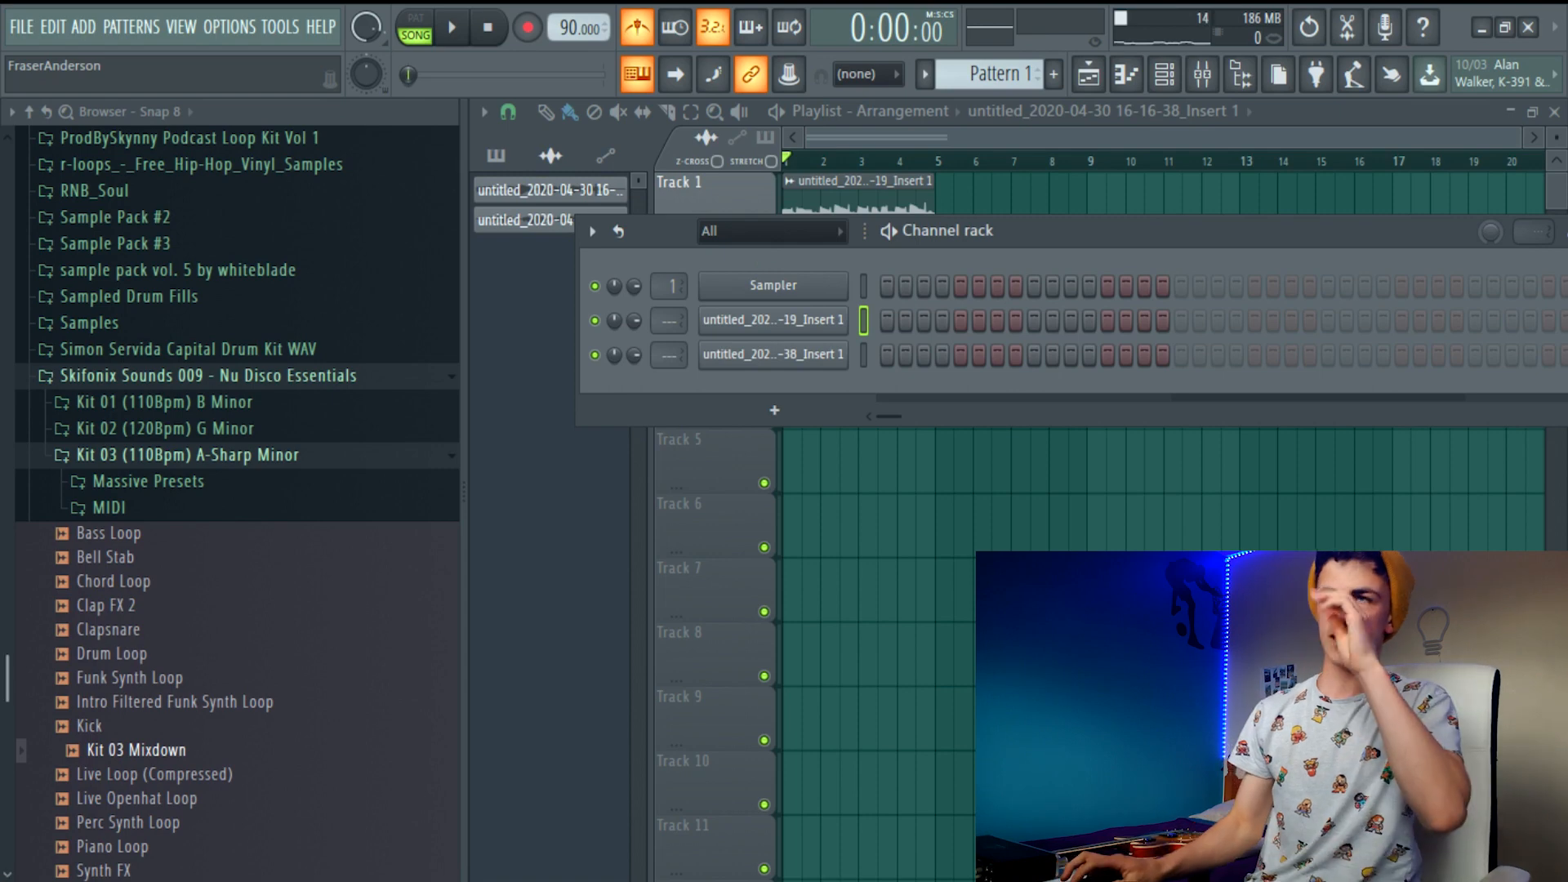
right_click(843, 284)
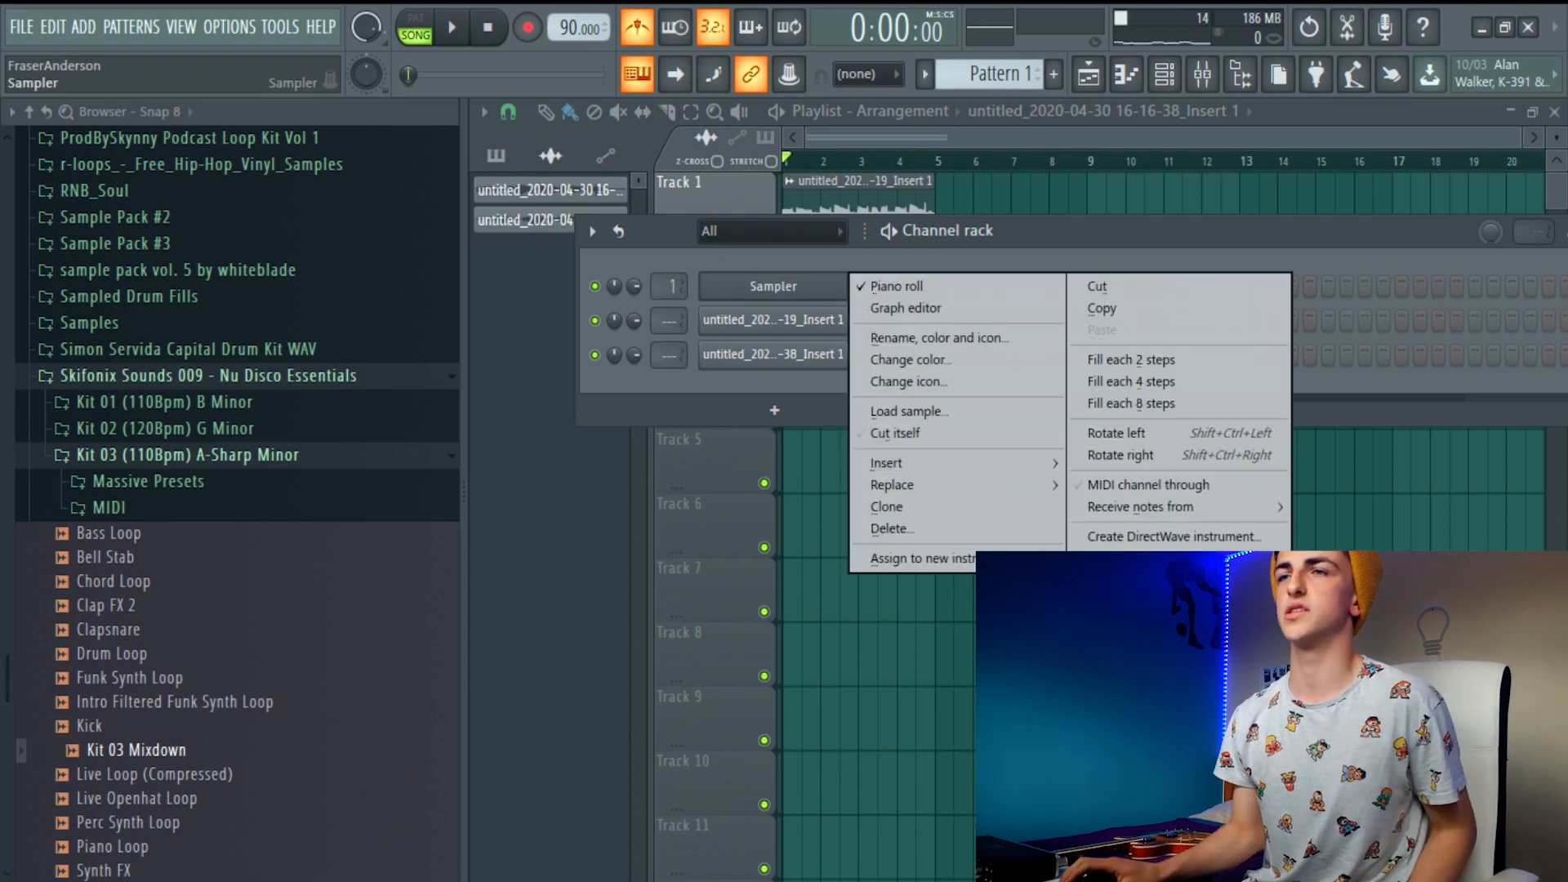
left_click(967, 528)
left_click(896, 525)
right_click(849, 286)
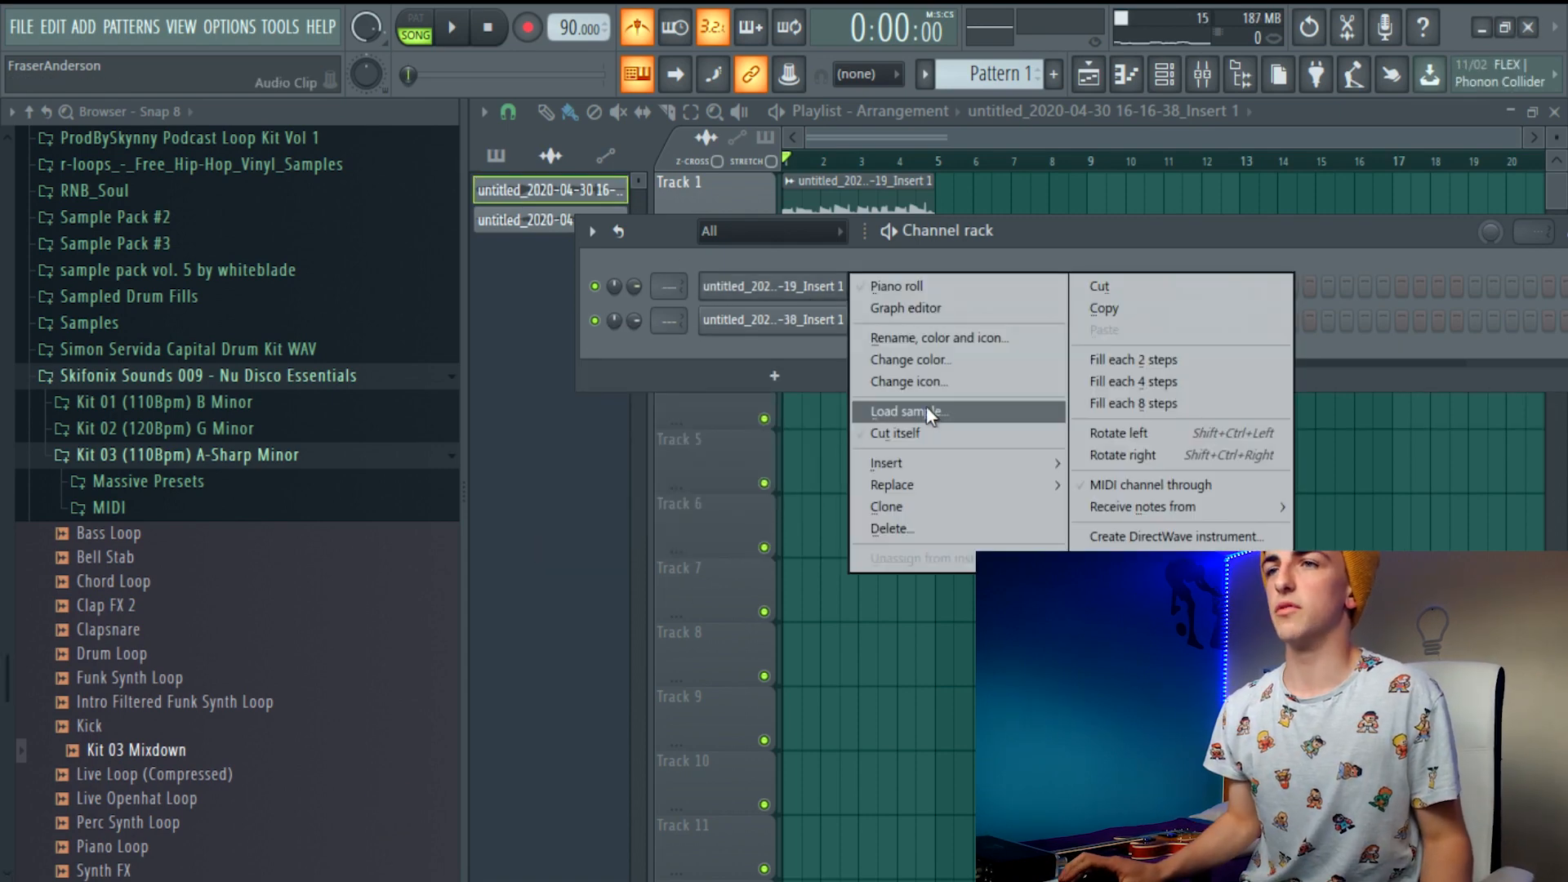
mouse_move(896, 483)
left_click(1085, 241)
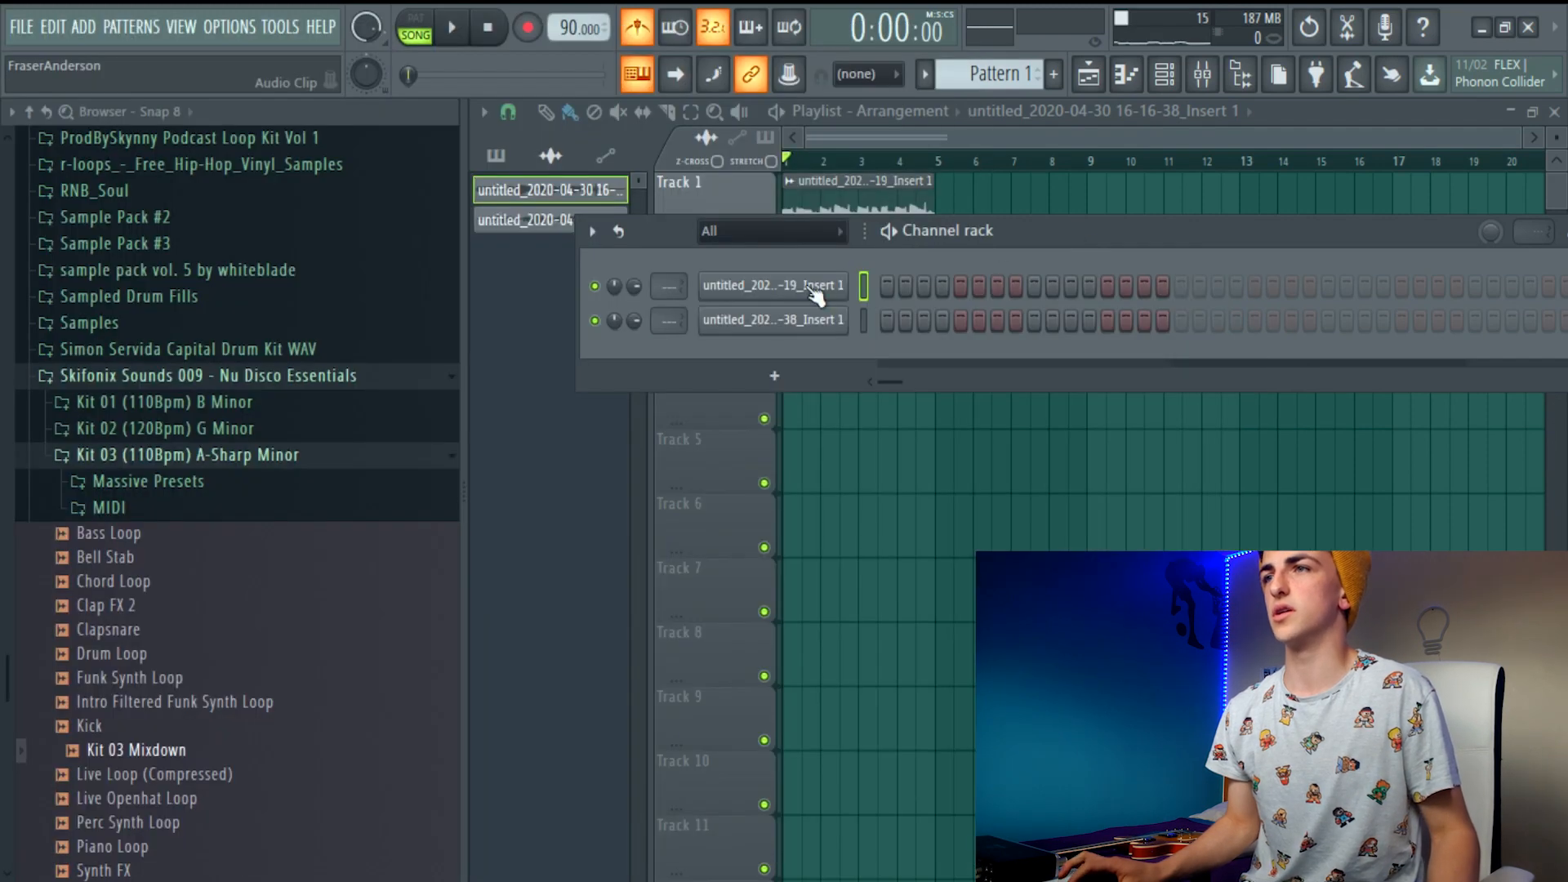
Set the audio input source of mixer track Insert 1 to (none)
left_click(1202, 74)
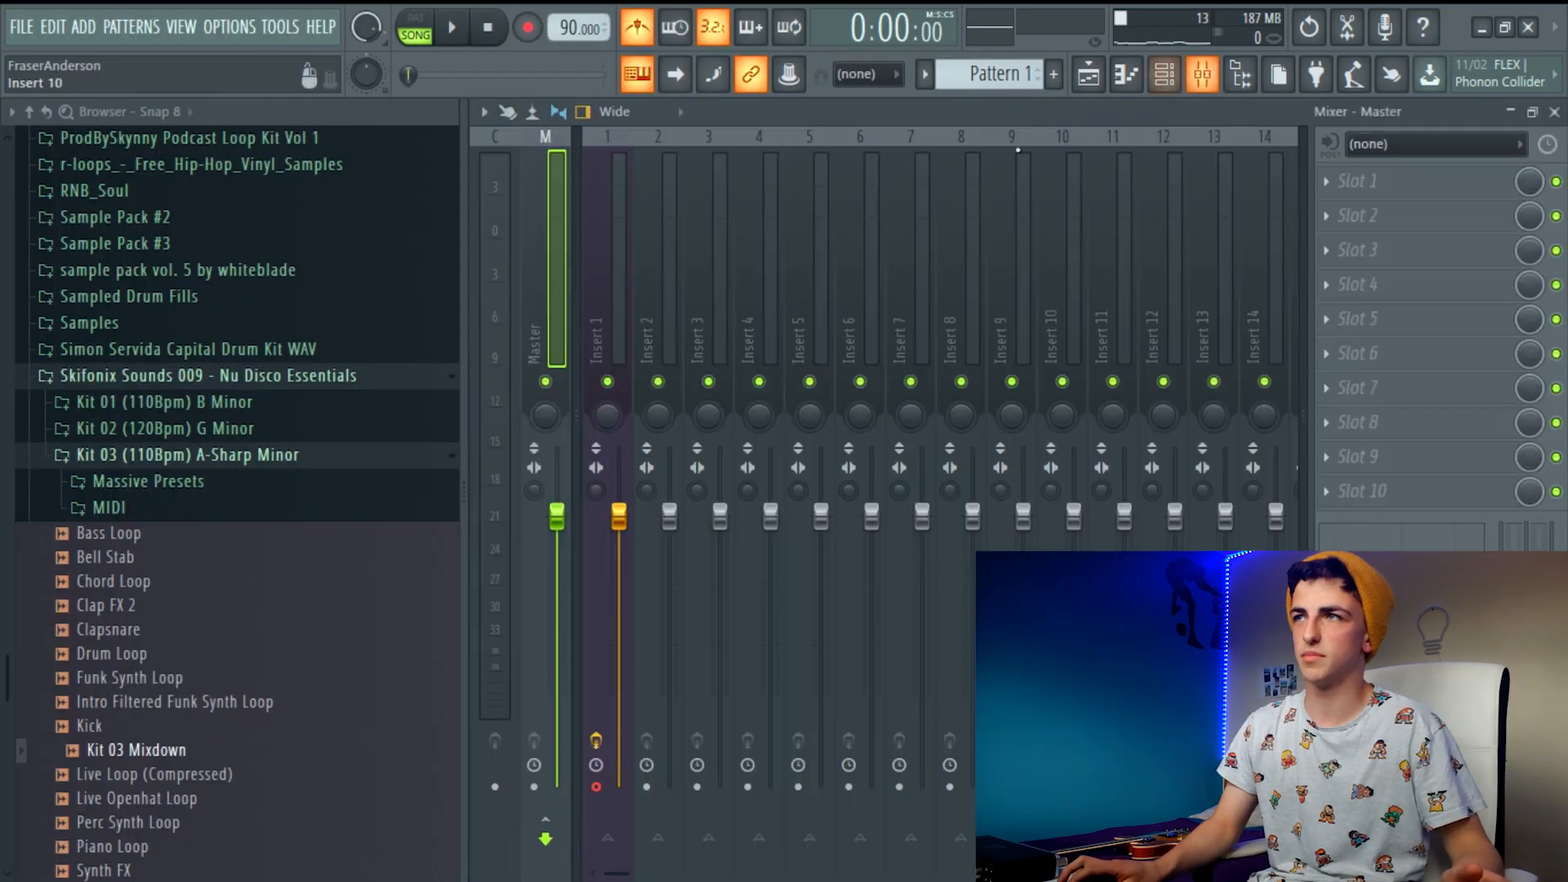
left_click(618, 253)
left_click(1362, 151)
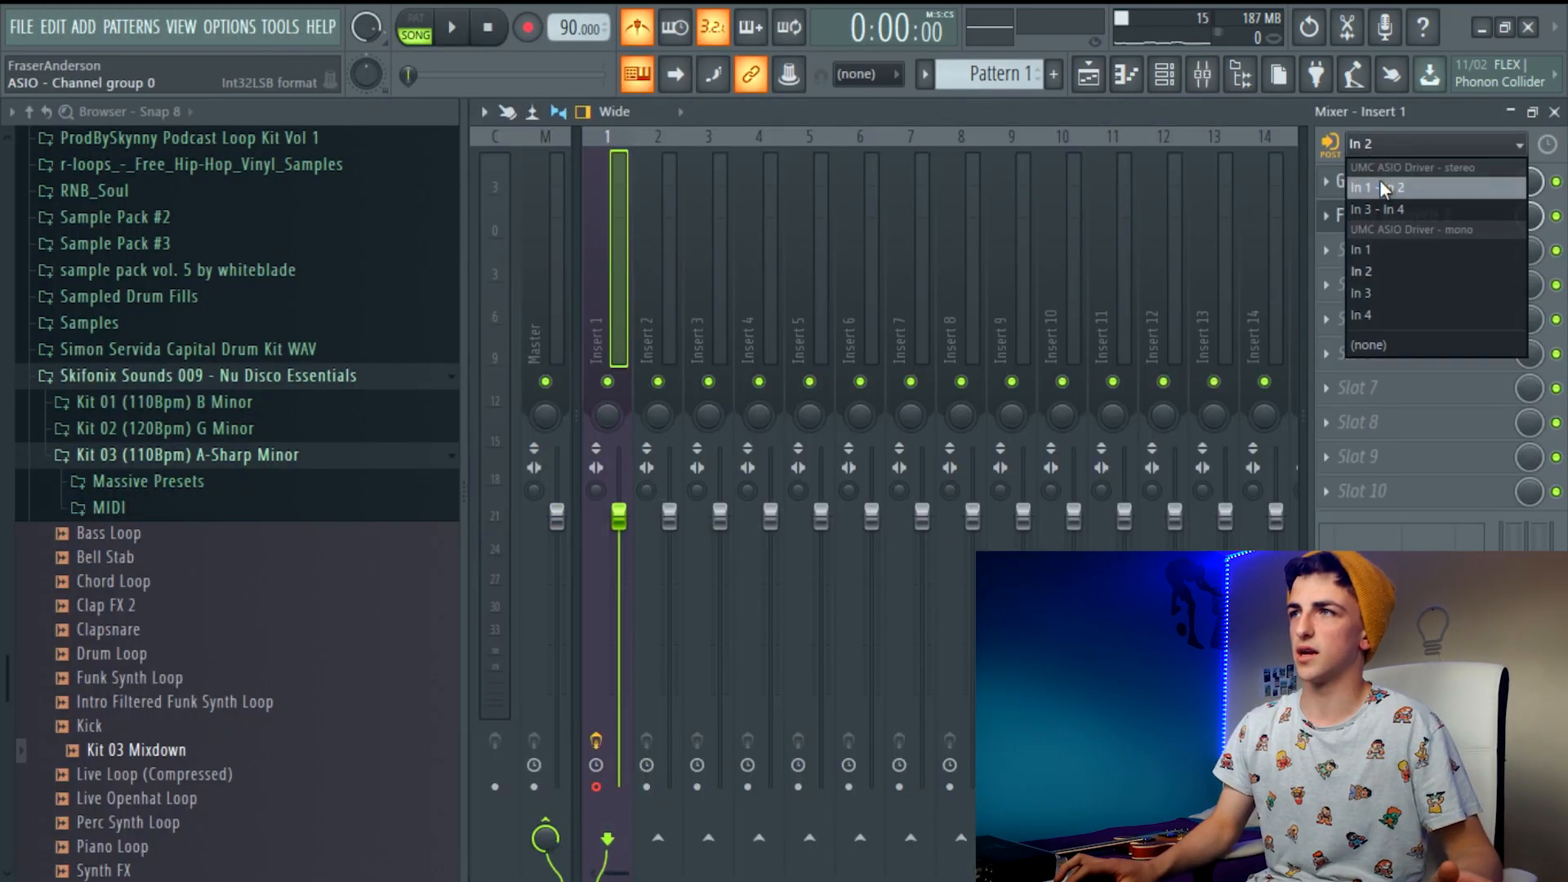
left_click(1375, 345)
left_click(1380, 145)
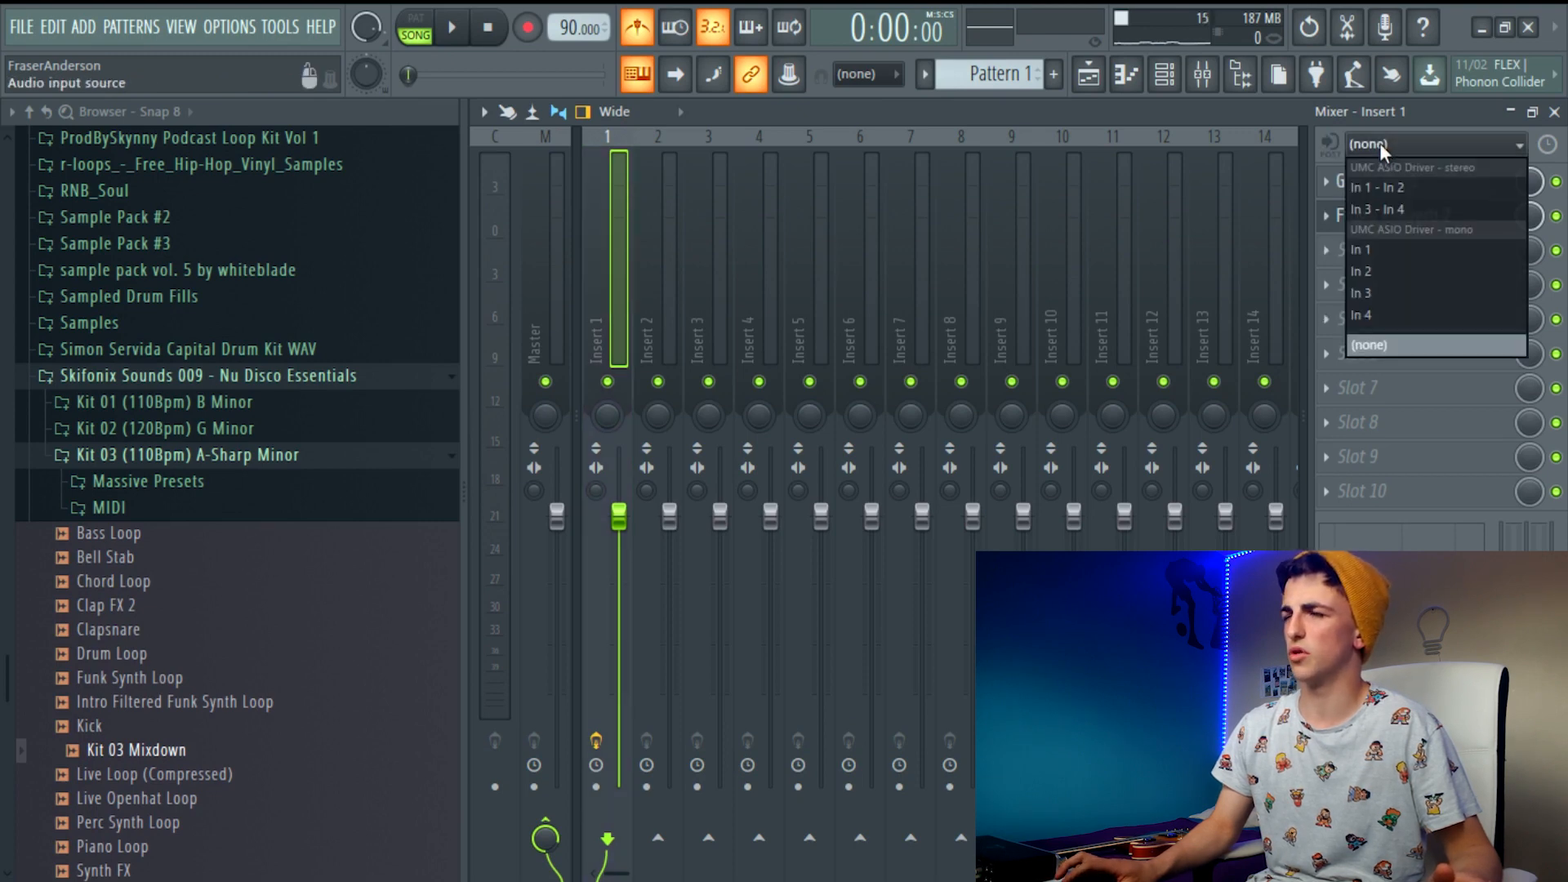
left_click(1374, 345)
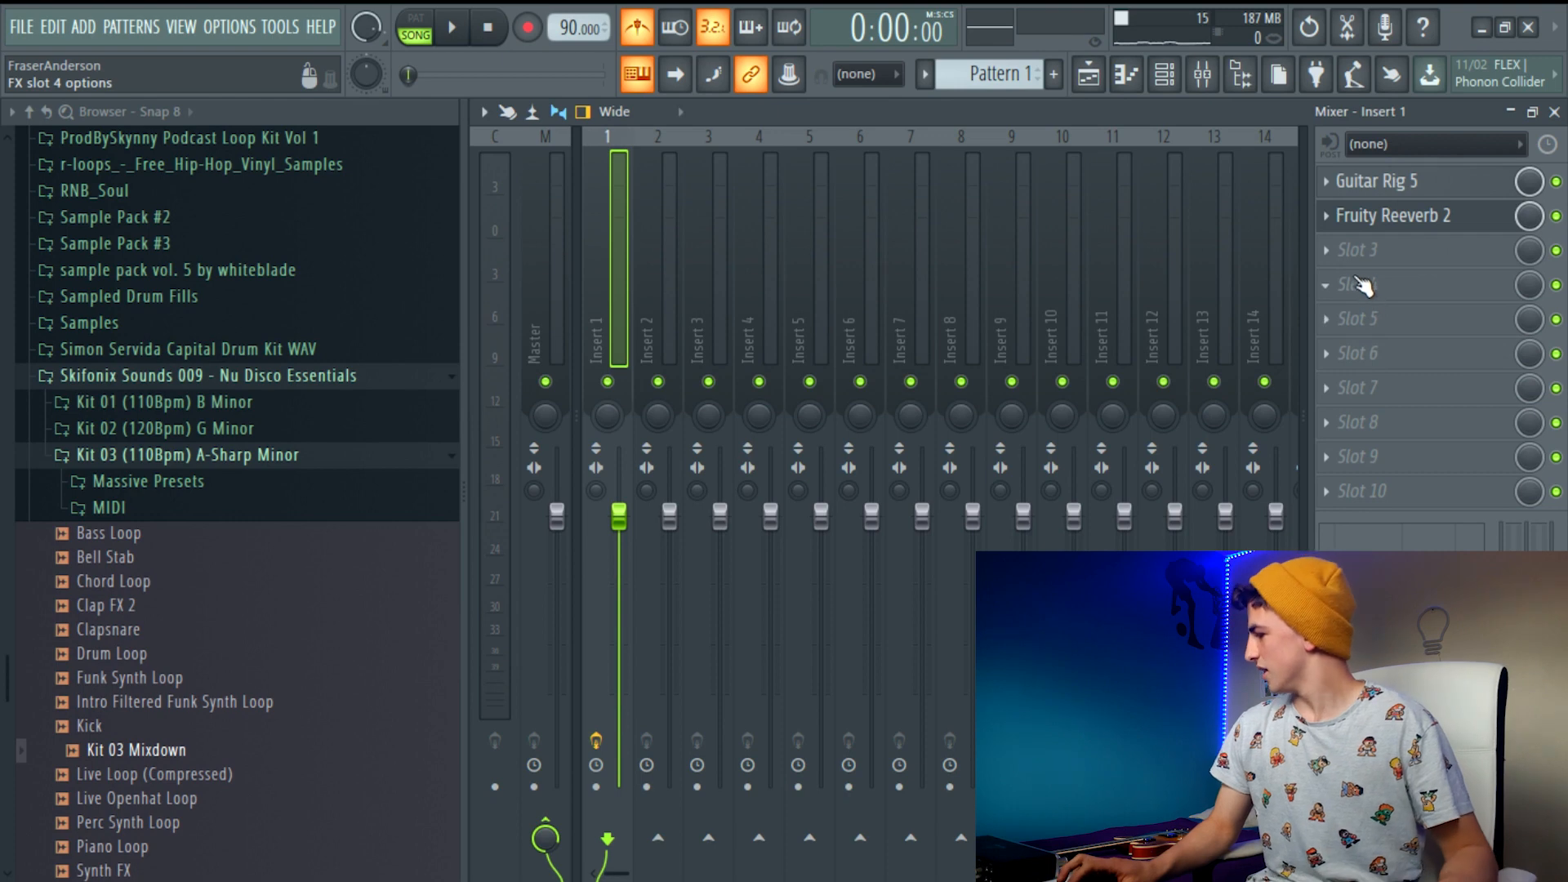
left_click(1408, 148)
left_click(1408, 149)
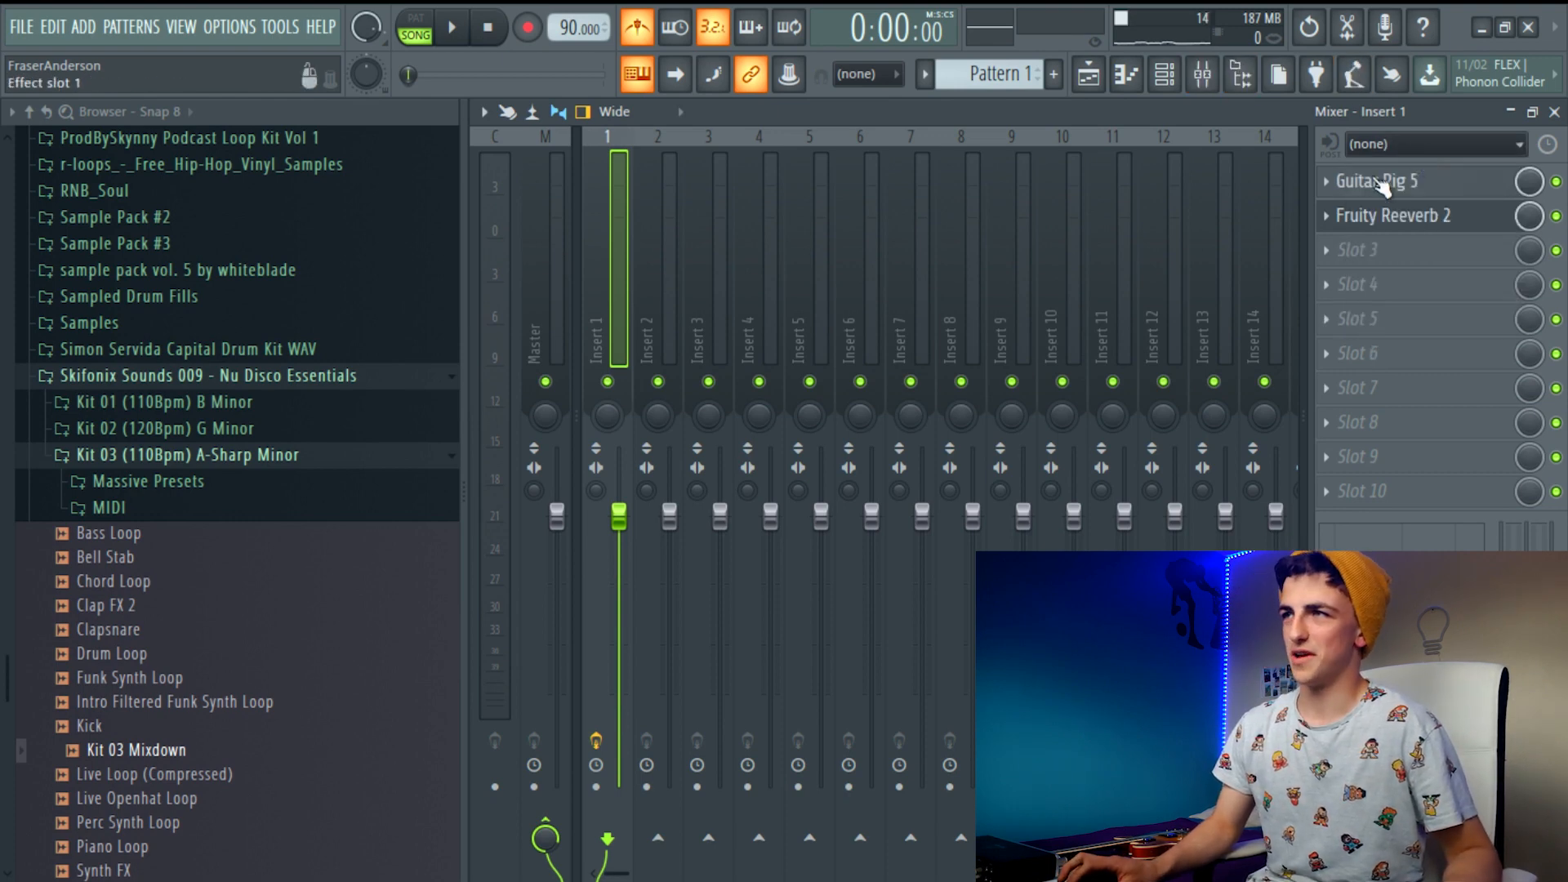
left_click(1336, 185)
left_click(1412, 99)
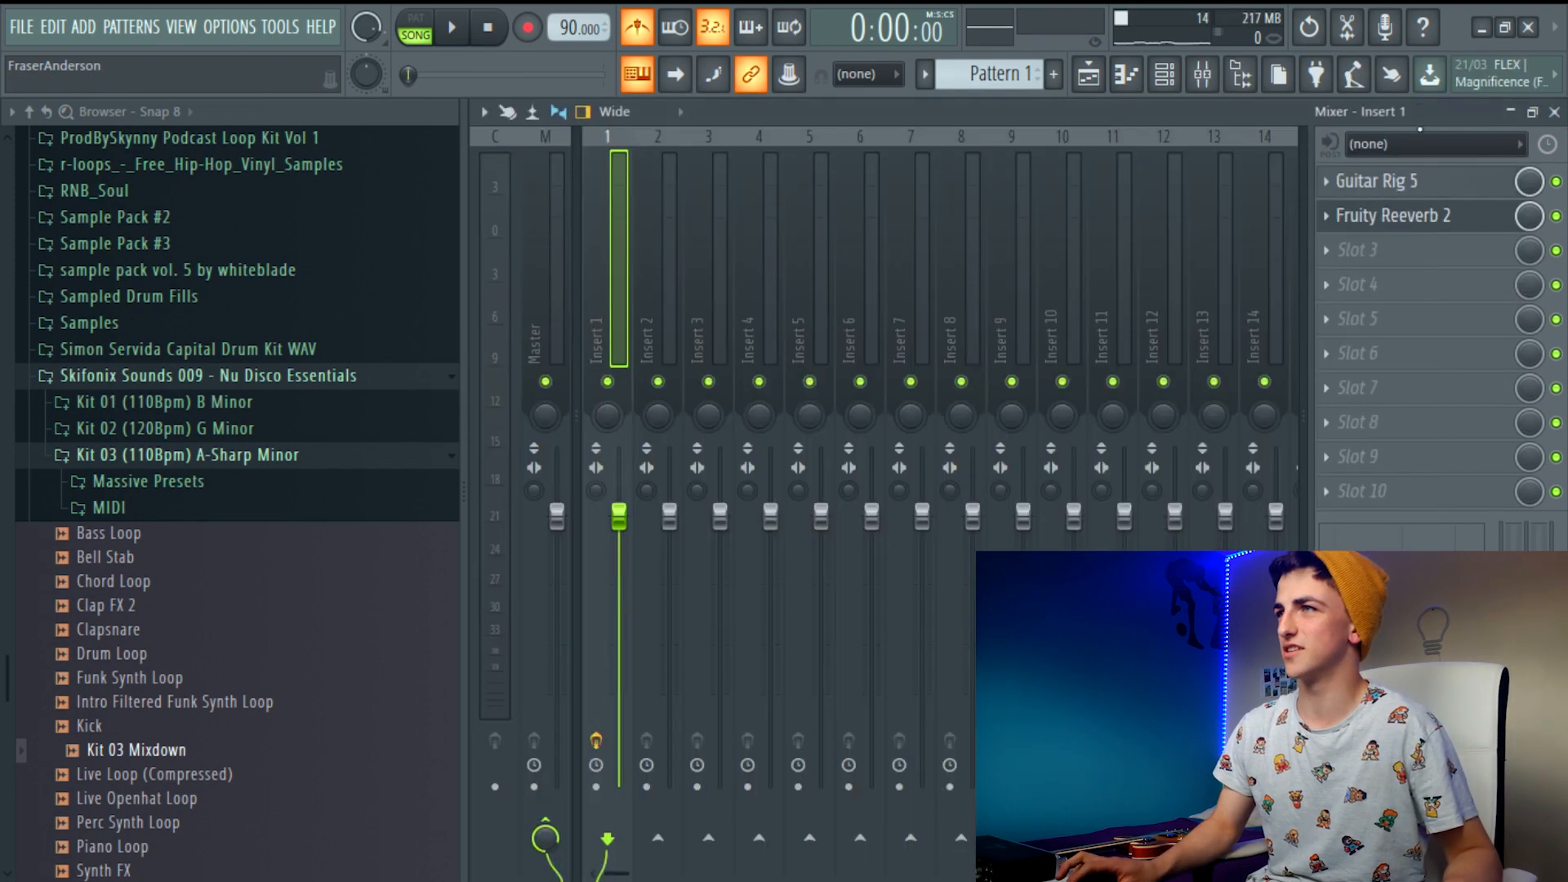
left_click(1408, 147)
left_click(1394, 345)
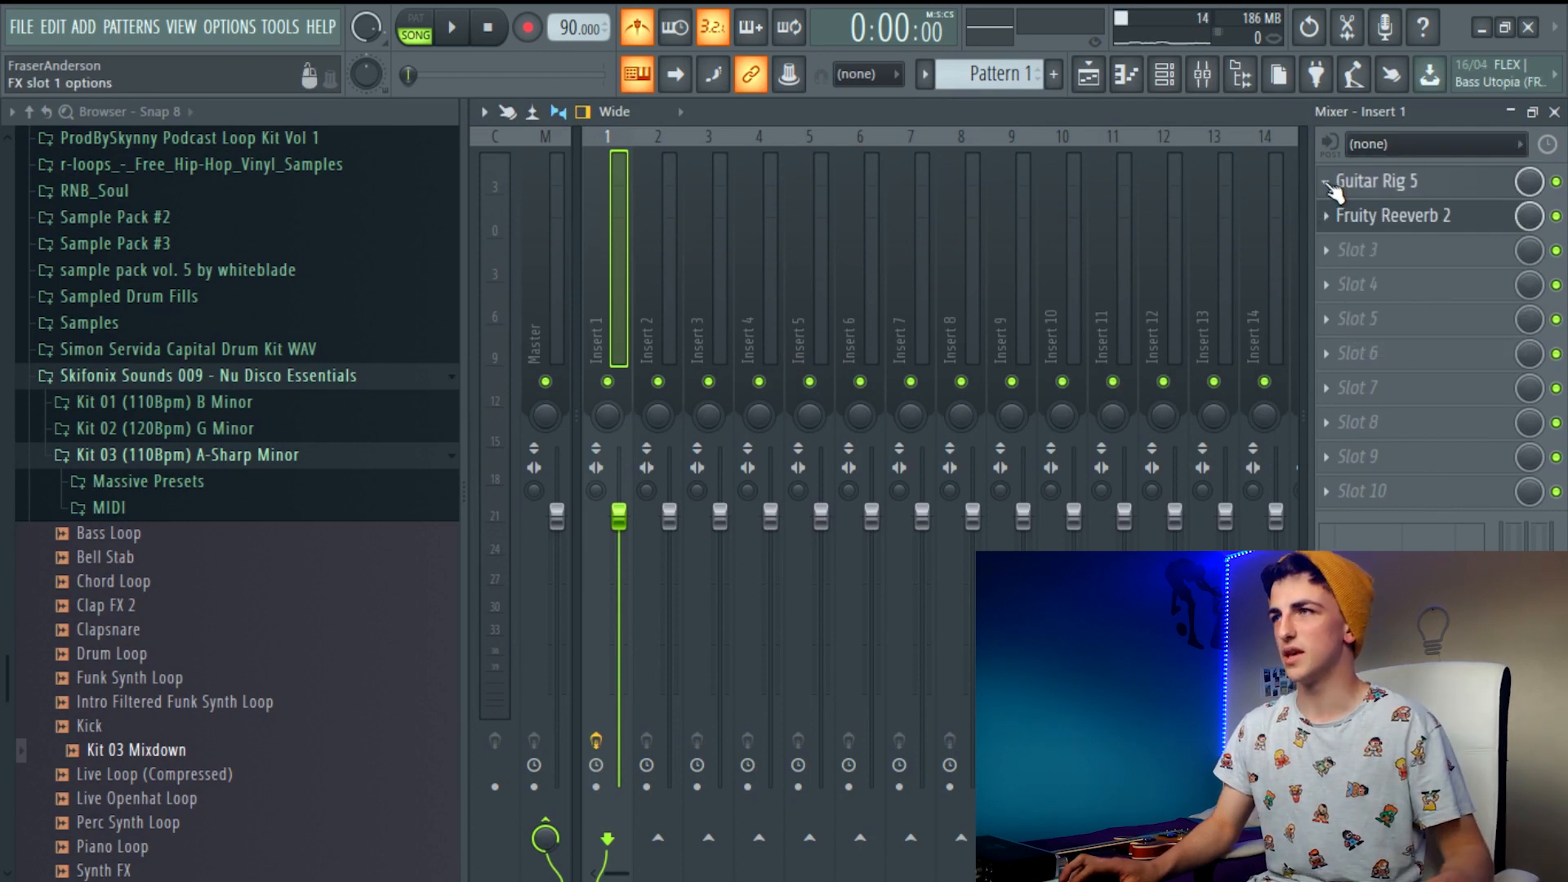
Delete the Guitar Rig 5 and Fruity Reeverb 2 effects from mixer track Insert 1
left_click(1328, 187)
left_click(1359, 232)
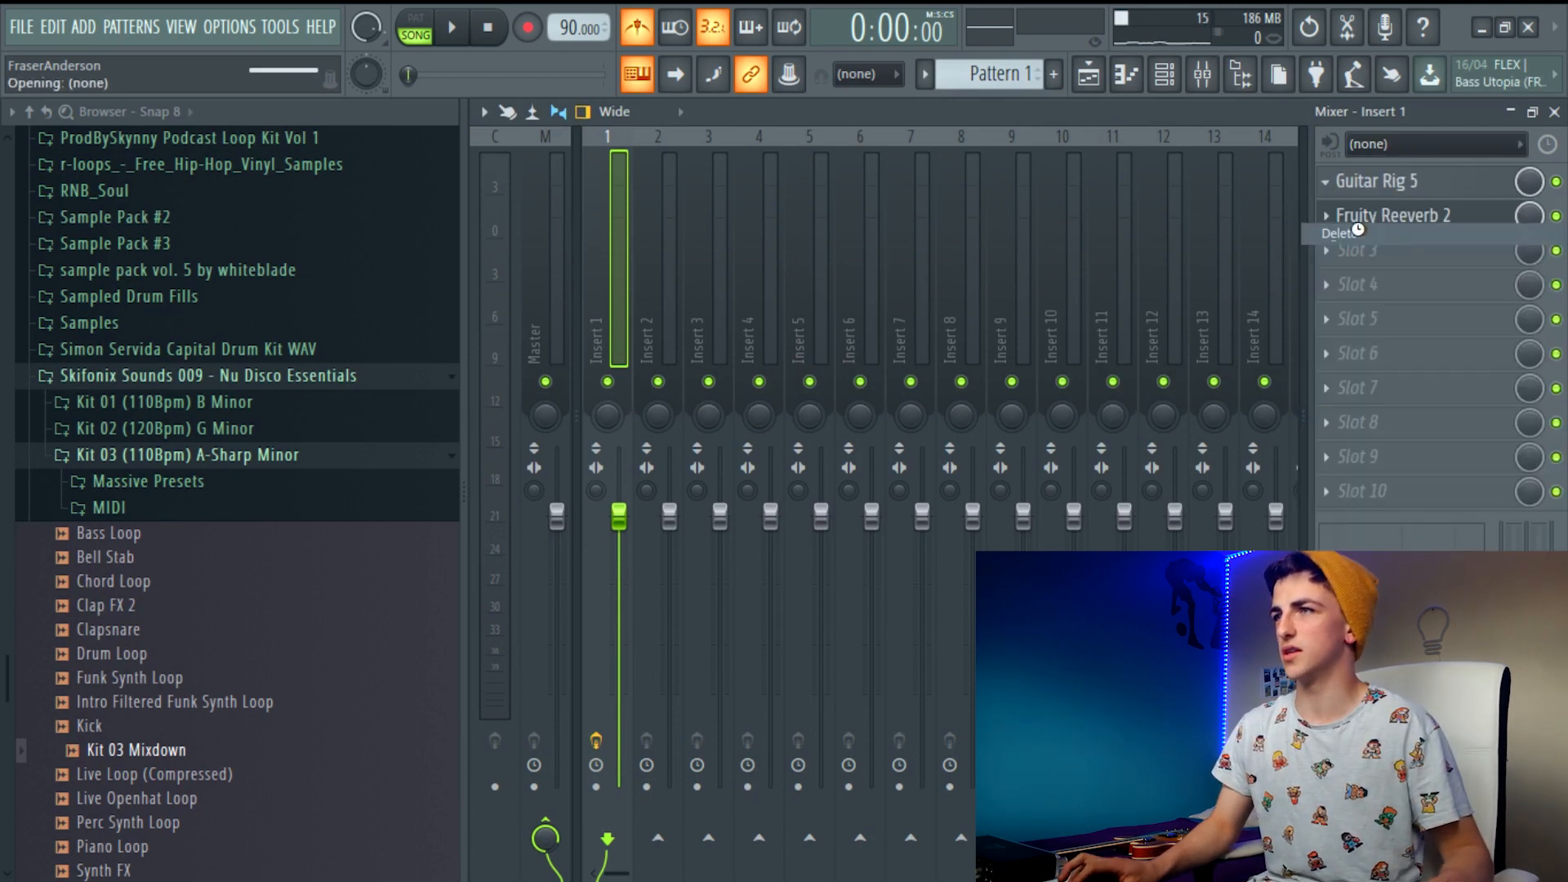
left_click(1343, 215)
left_click(1389, 276)
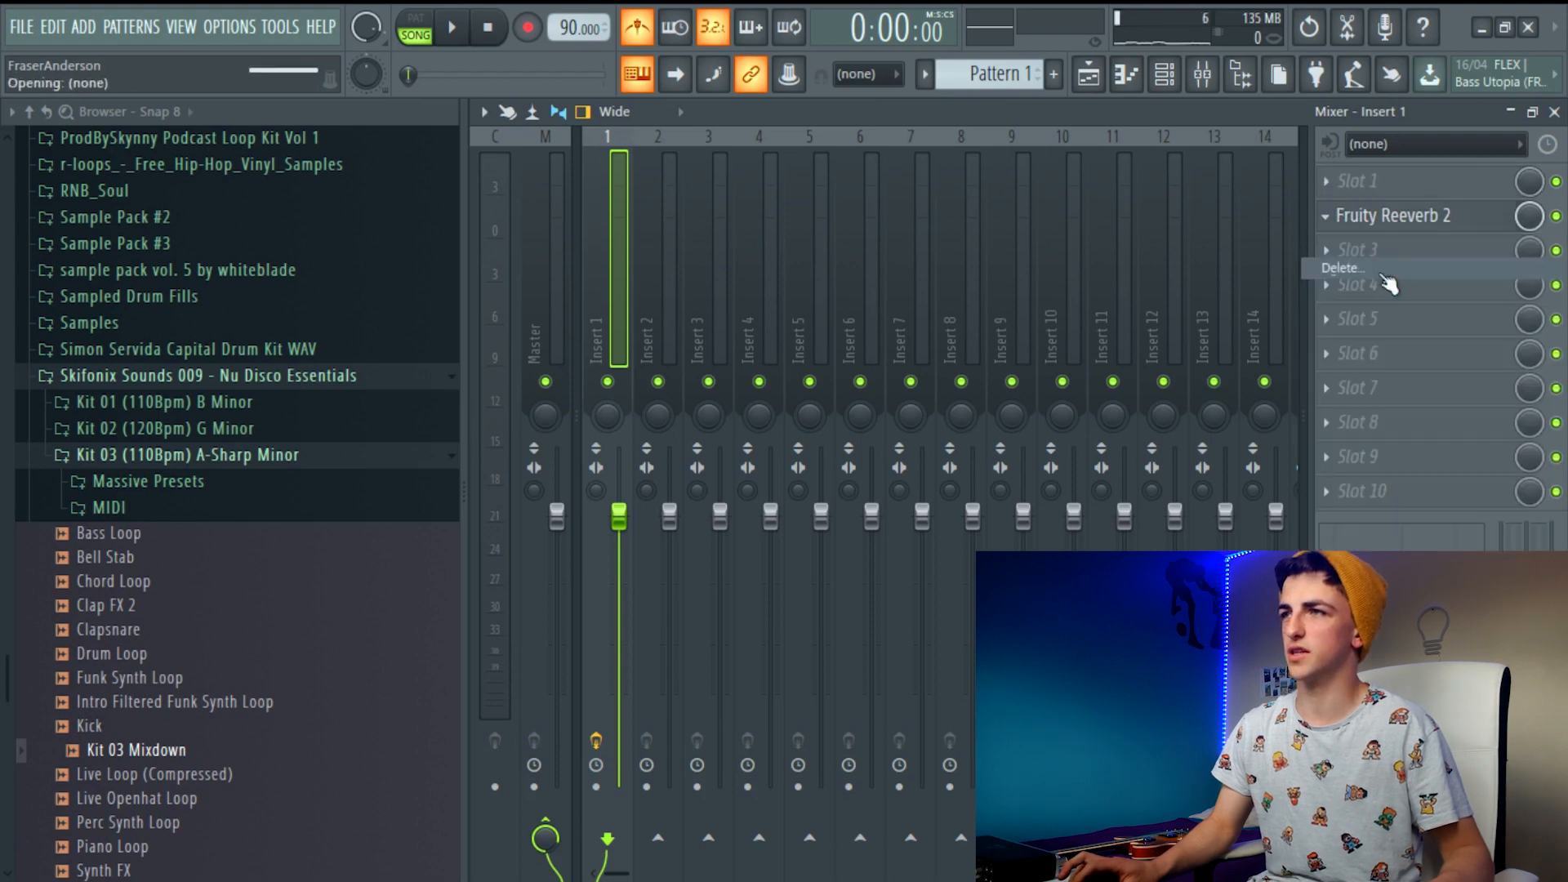
Show the playlist with the channel rack open over it
left_click(1089, 76)
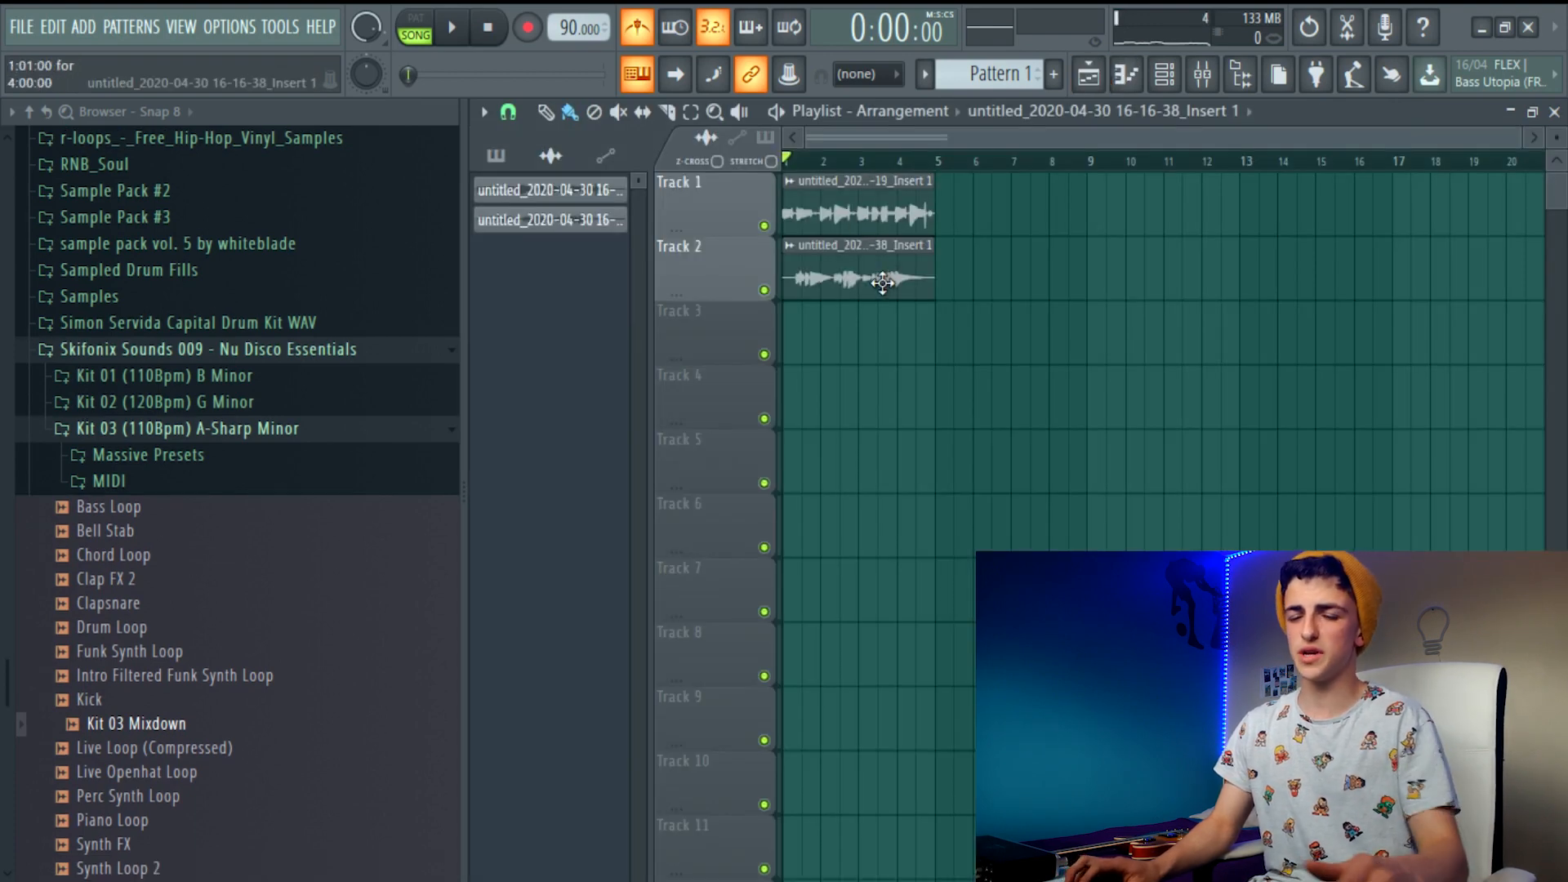
left_click(1165, 75)
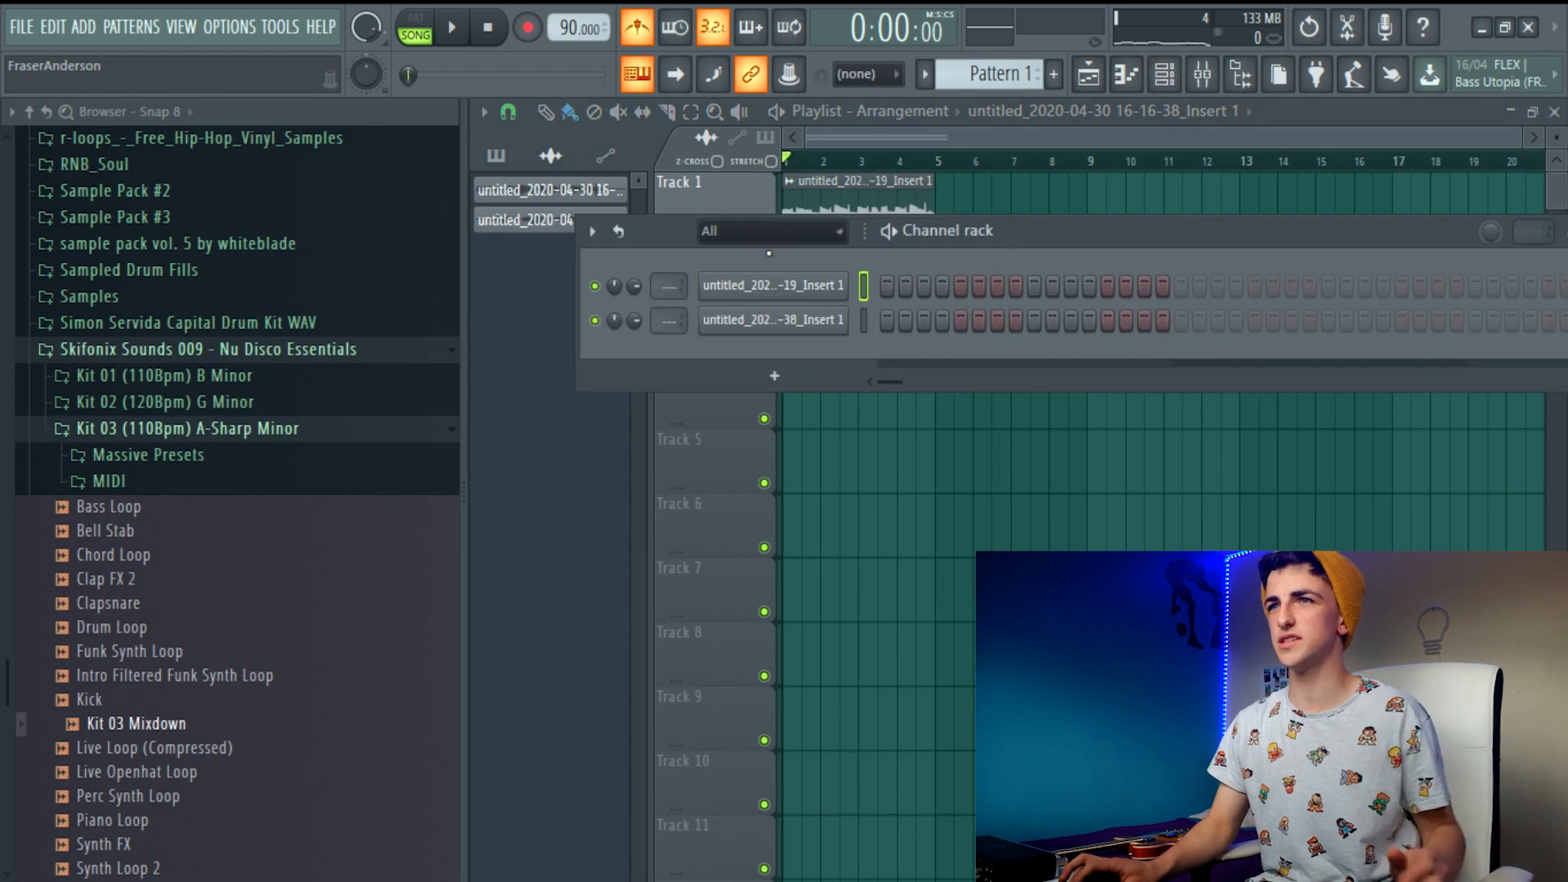
right_click(841, 282)
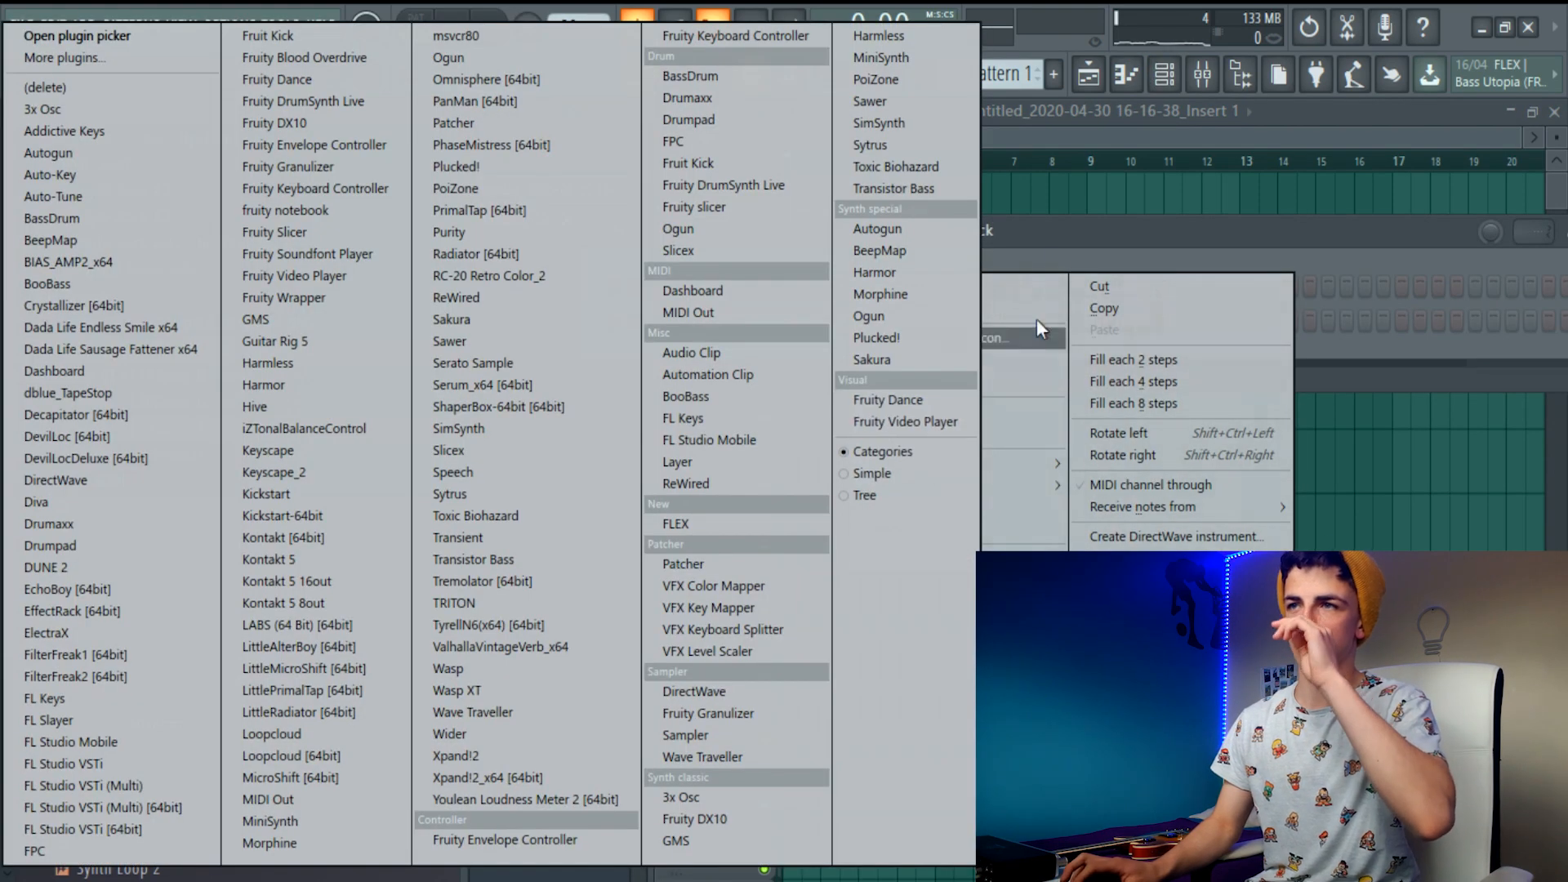
left_click(992, 263)
right_click(795, 284)
mouse_move(940, 484)
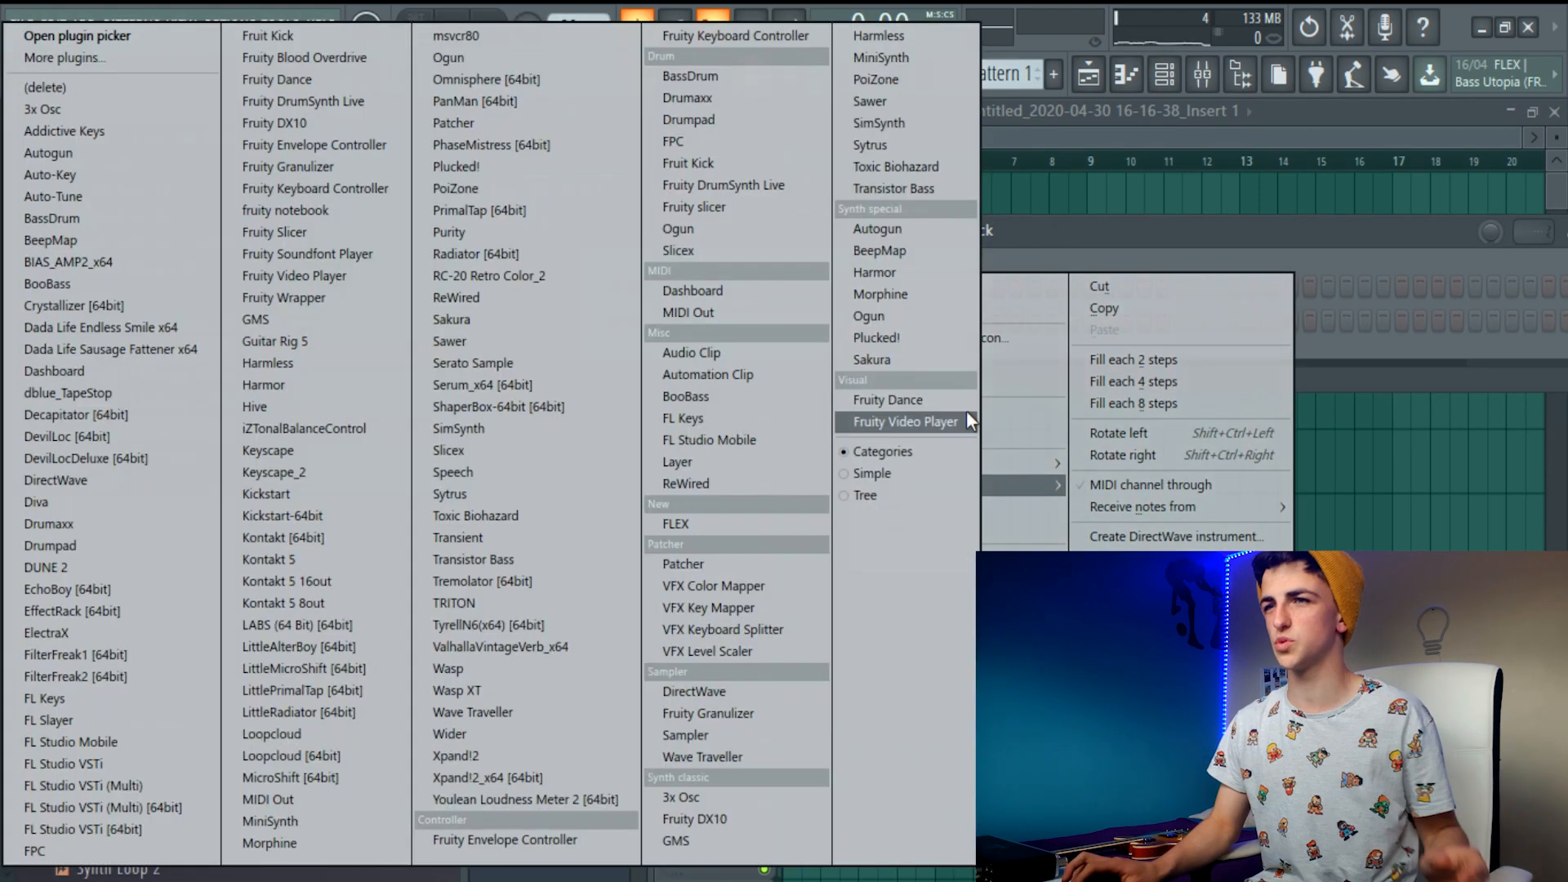
left_click(1052, 228)
Rename the first guitar audio clip channel in the channel rack as Chords
right_click(829, 296)
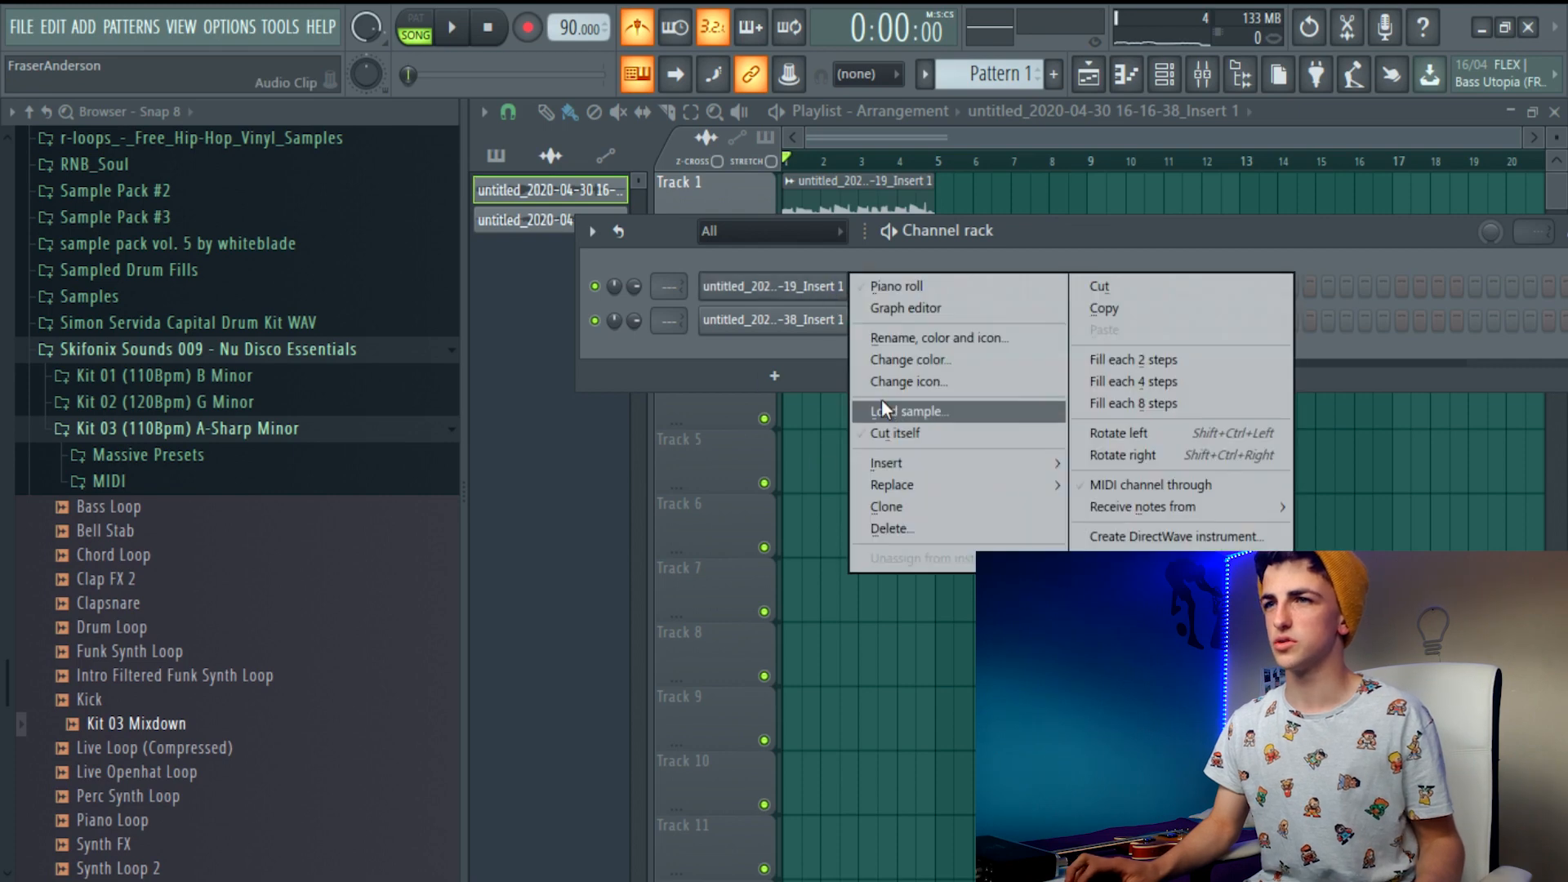
left_click(909, 338)
key("BackSpace")
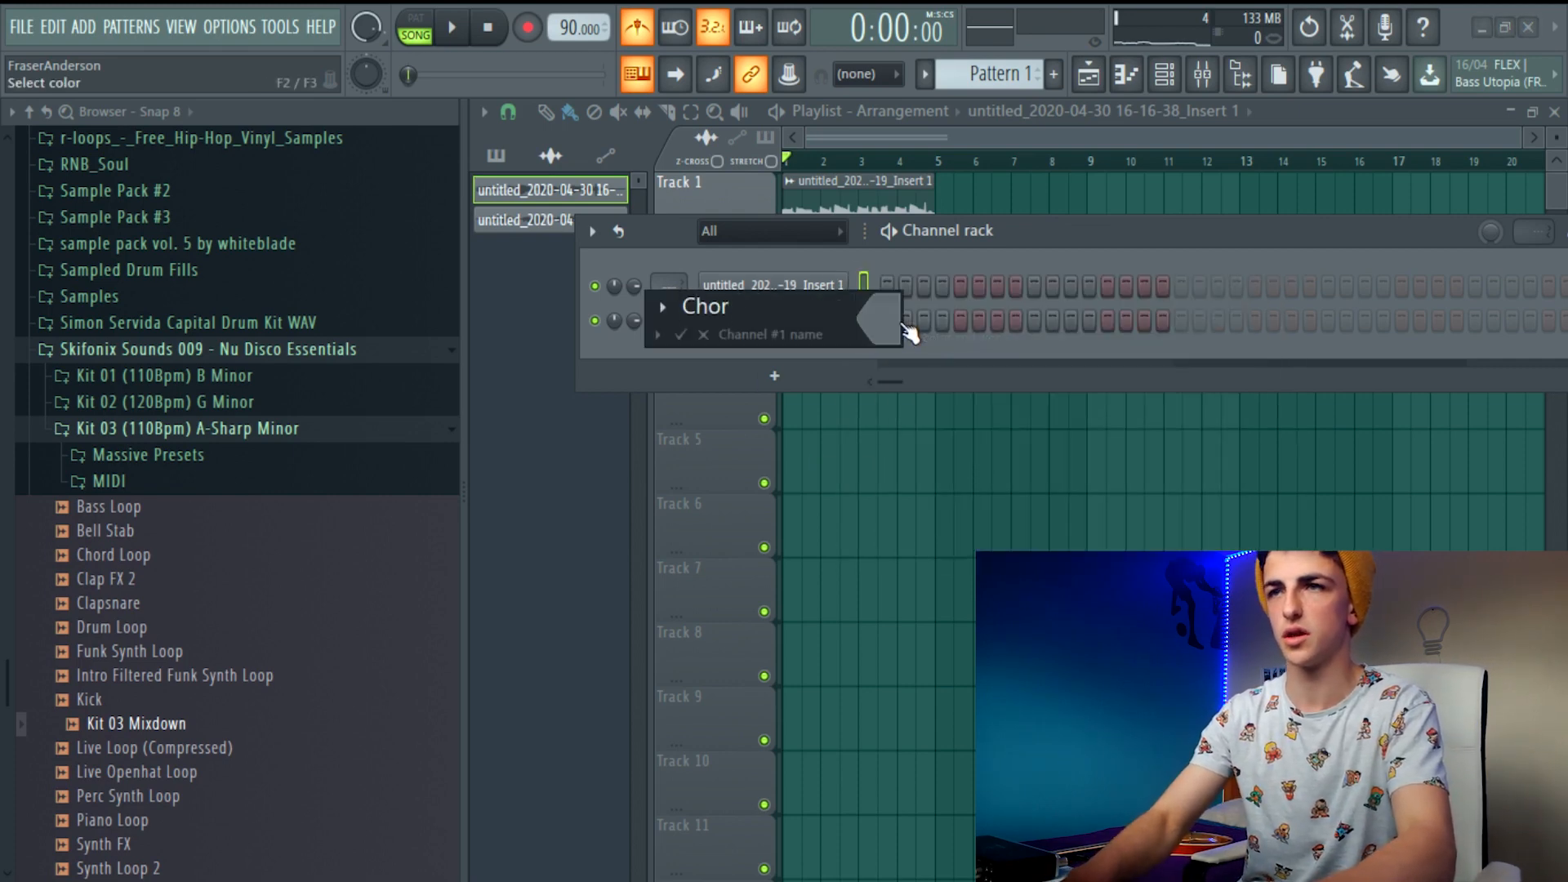
key("Return")
Rename the second guitar audio clip channel in the channel rack as Melody
right_click(848, 317)
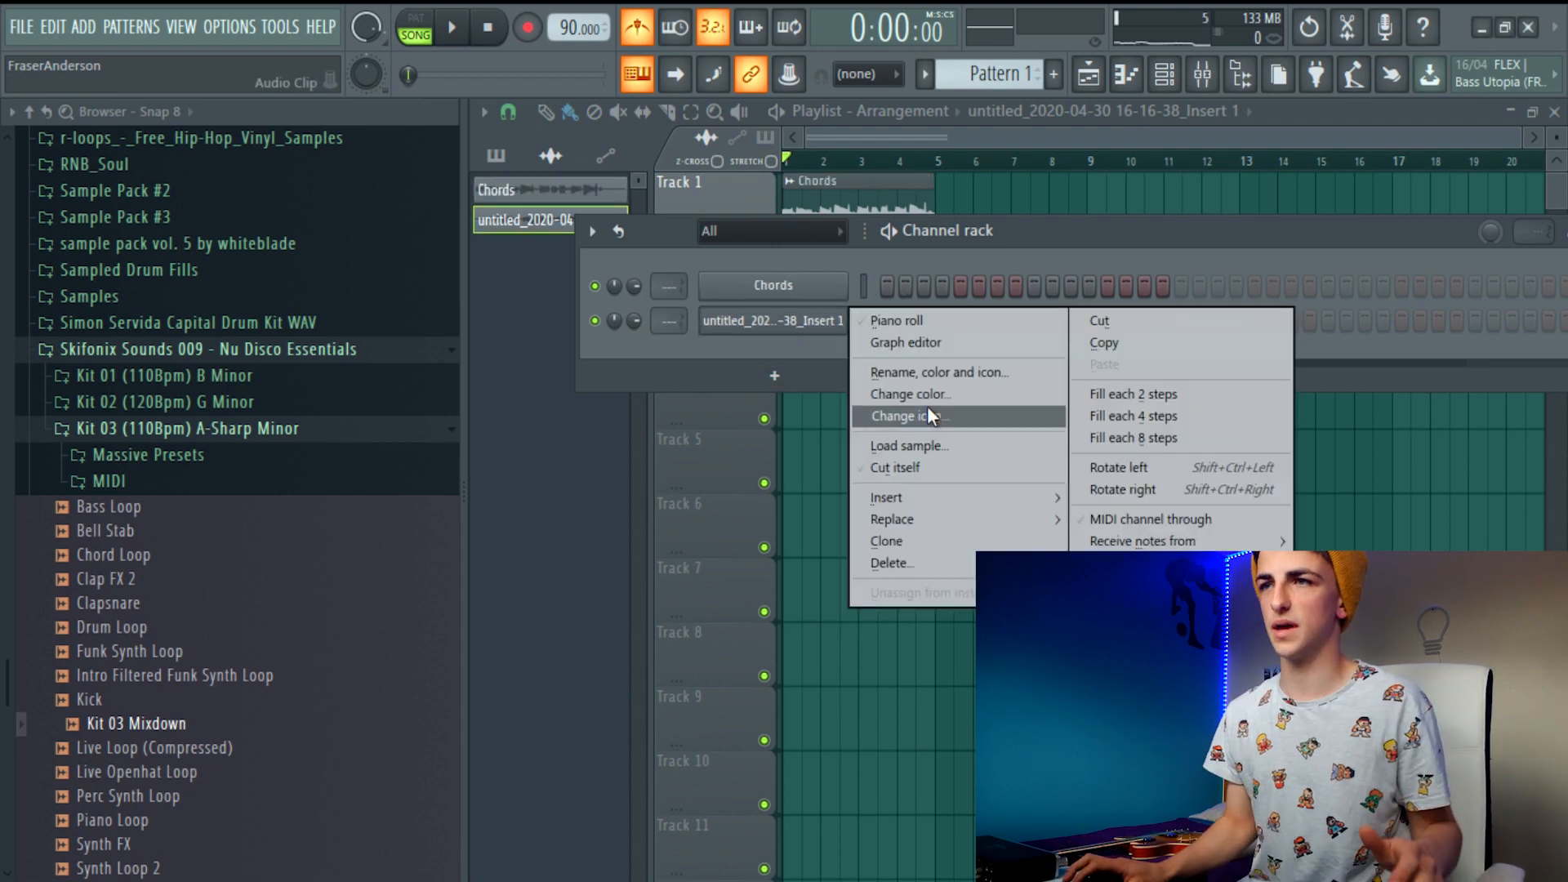
left_click(932, 372)
key("BackSpace")
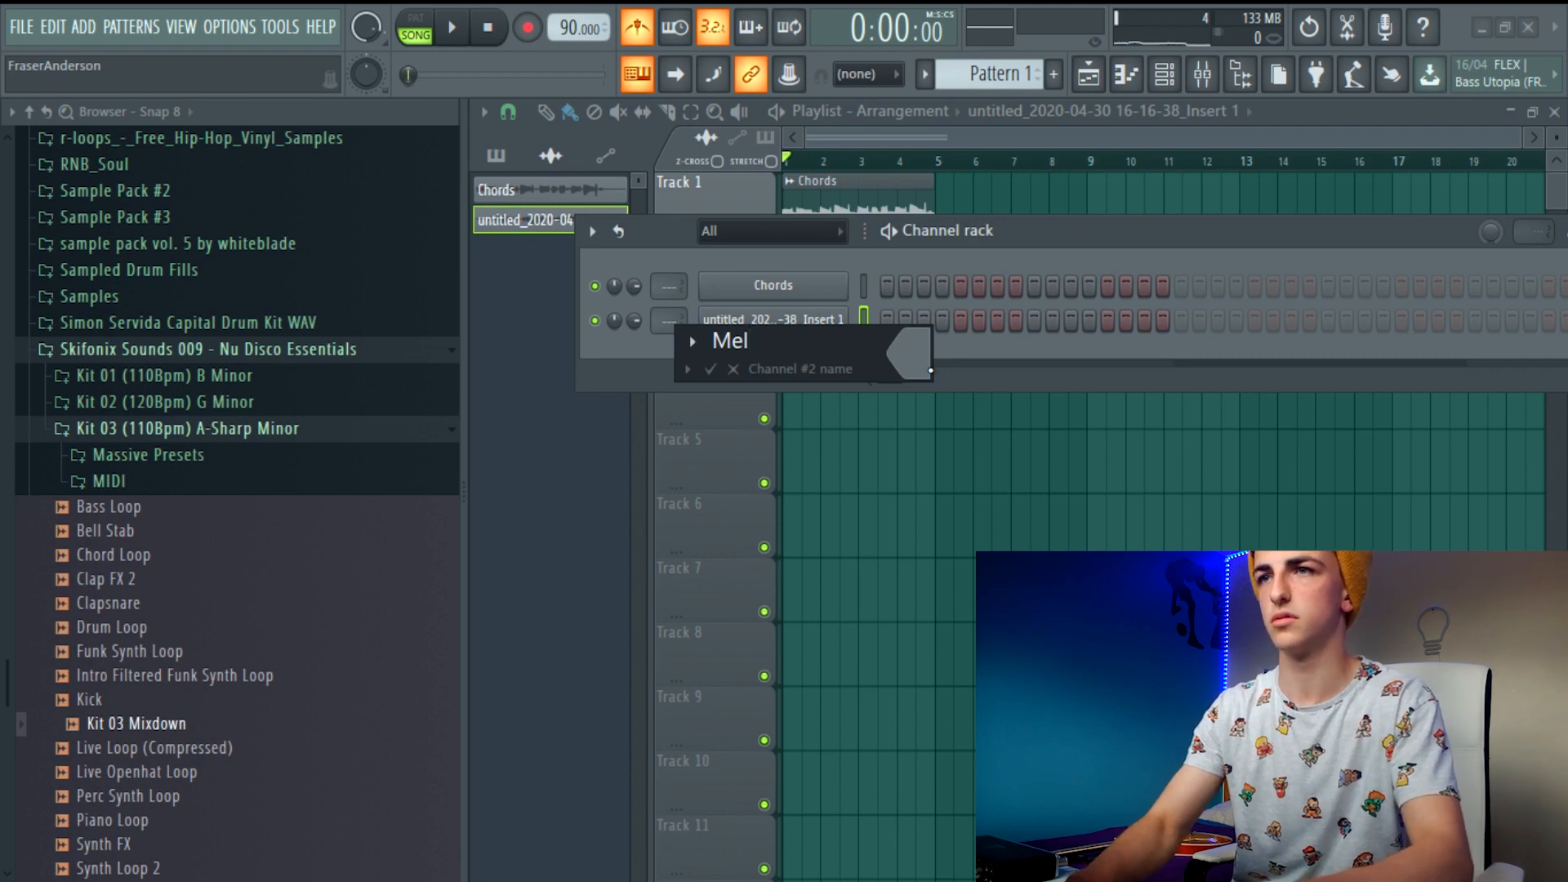
type("Melody")
key("Return")
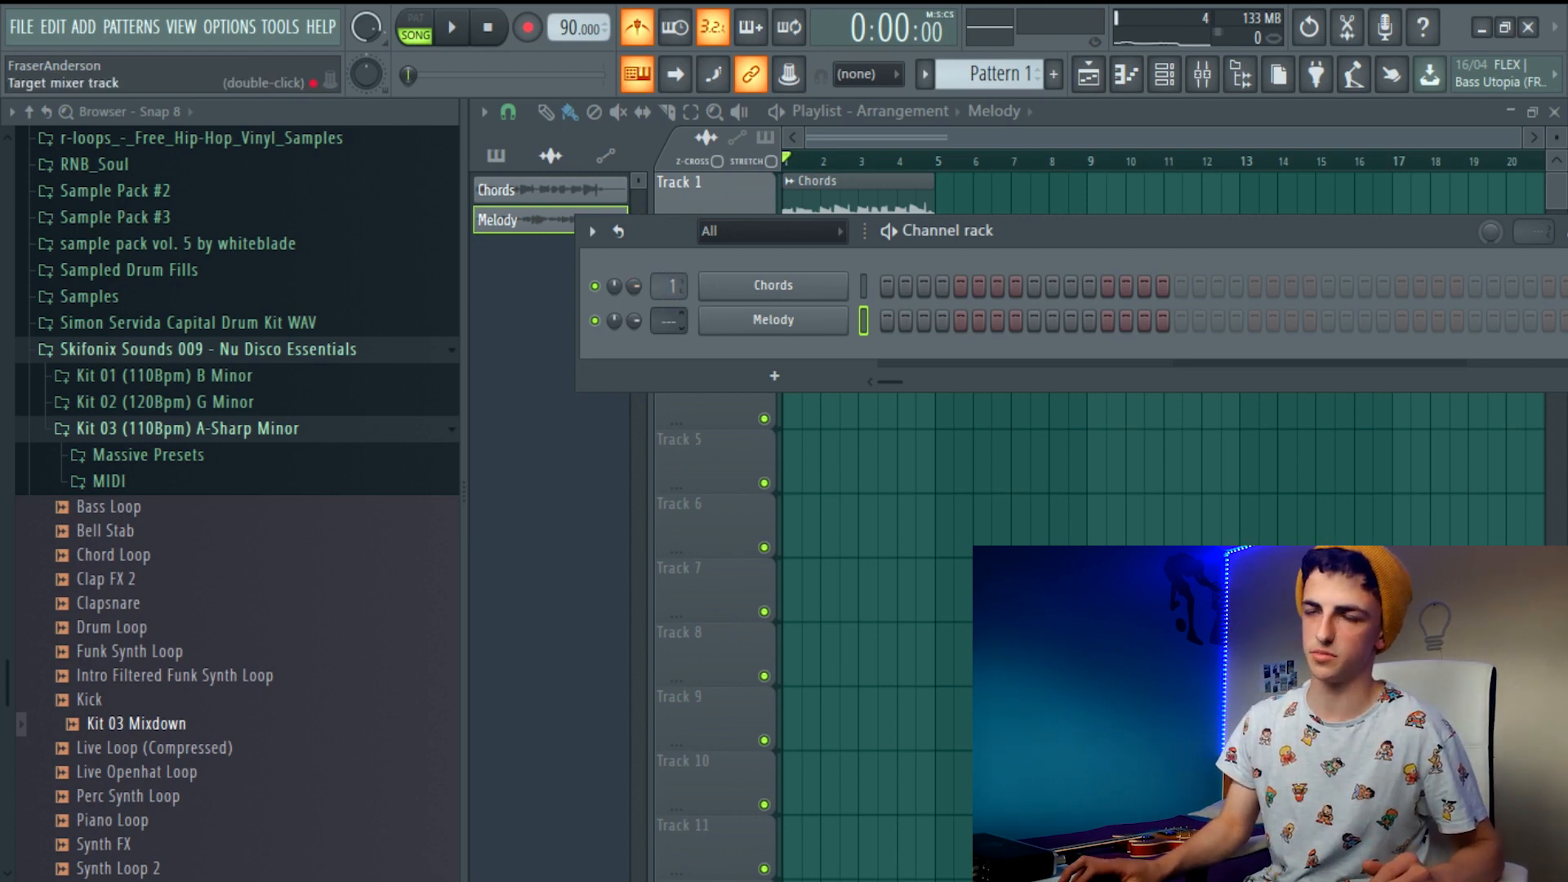
Add Fruity Parametric EQ 2 to the first effect slot of the Chords channel's mixer track and maximize its window
double_click(659, 283)
left_click(1388, 182)
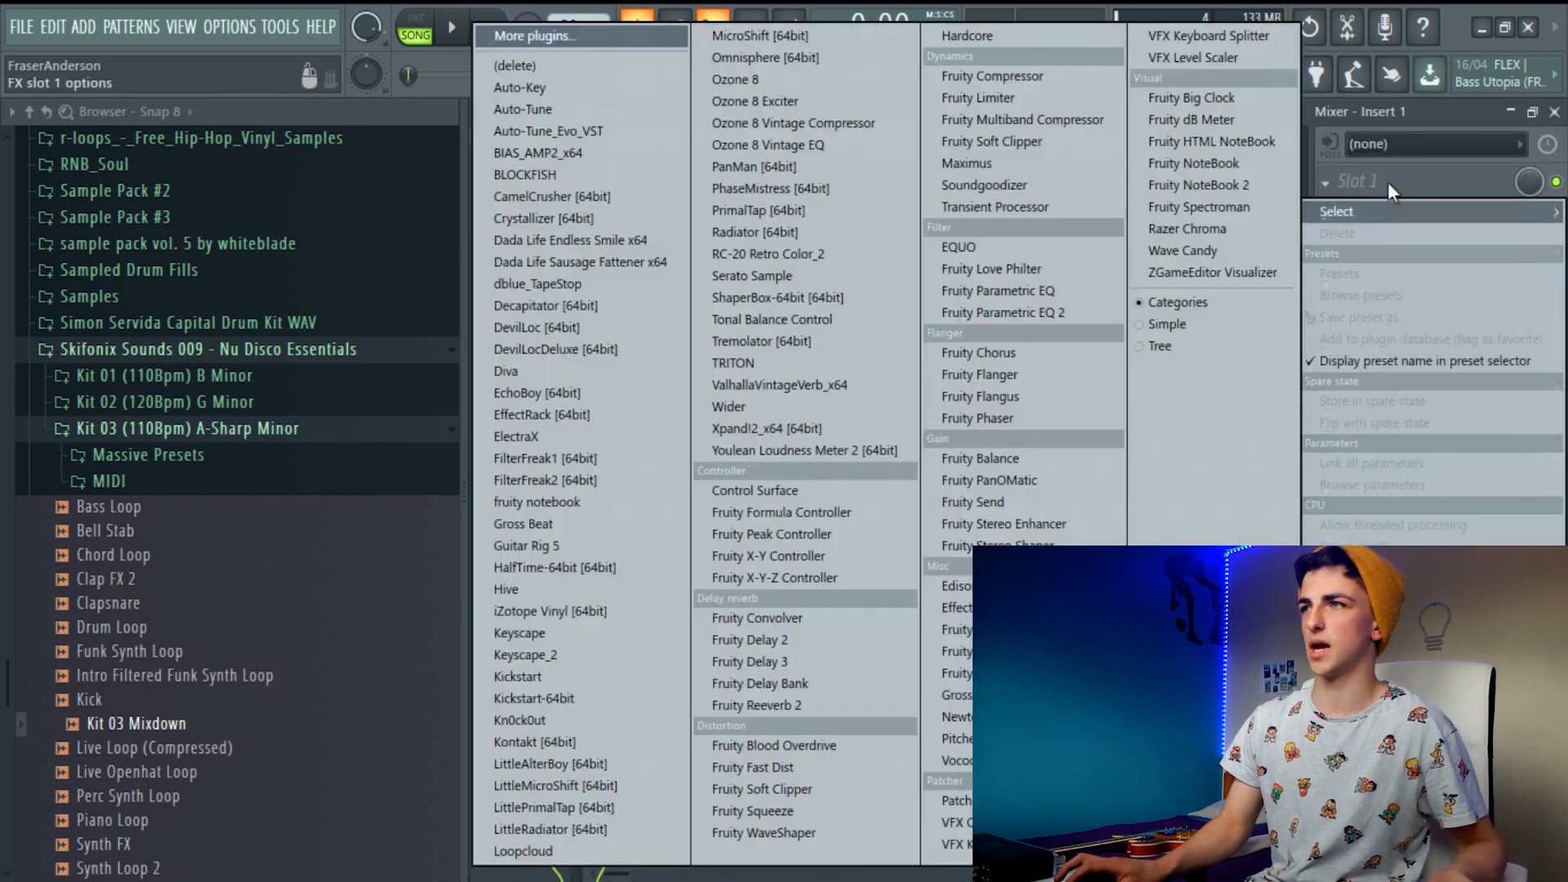
left_click(1049, 312)
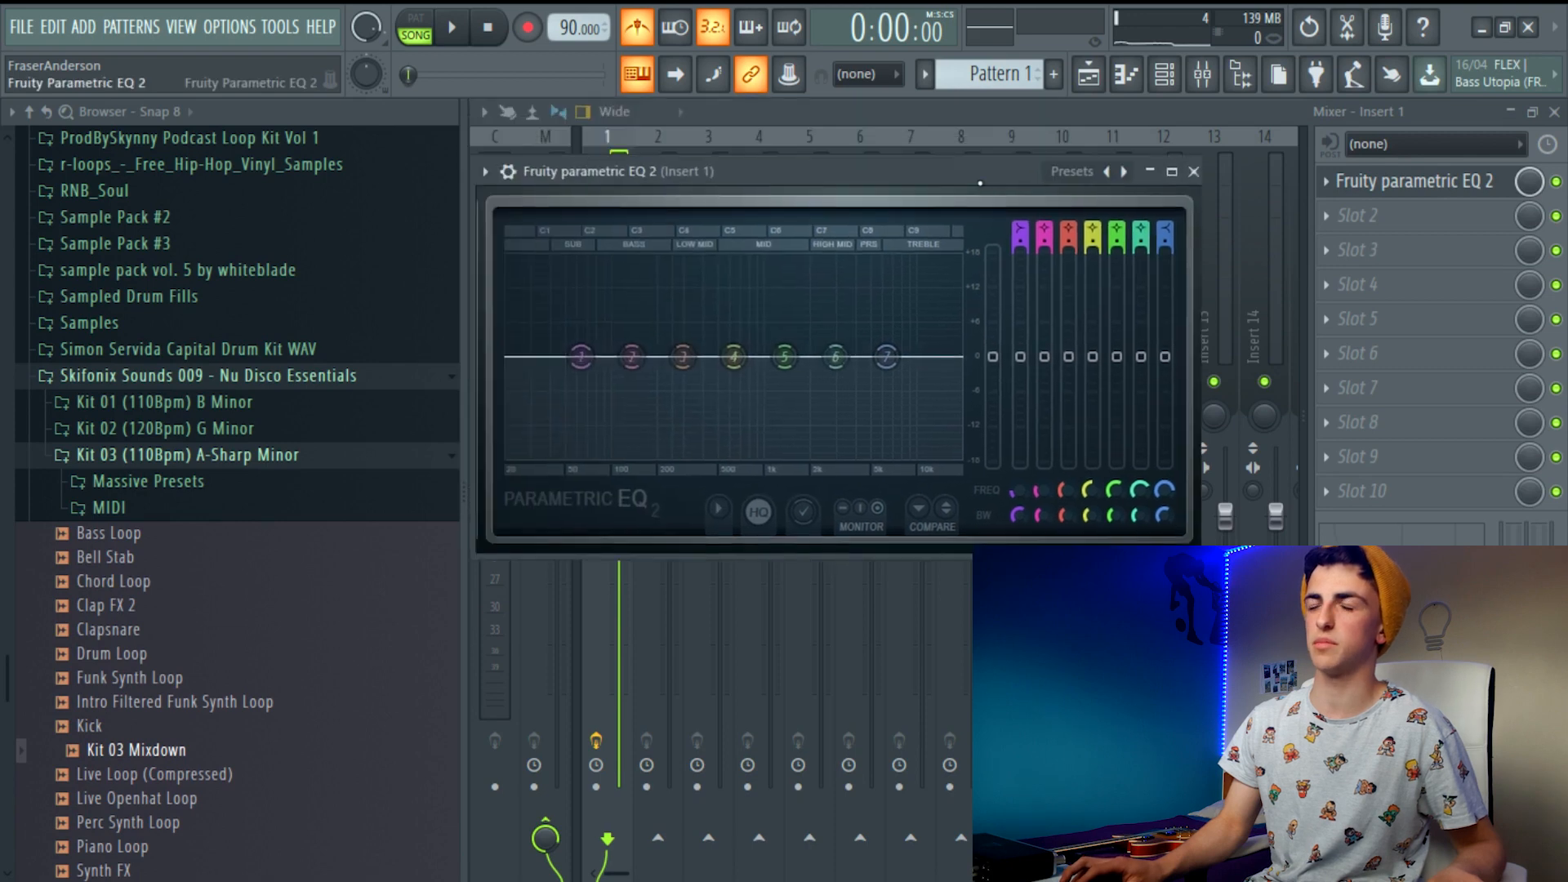
left_click(1172, 173)
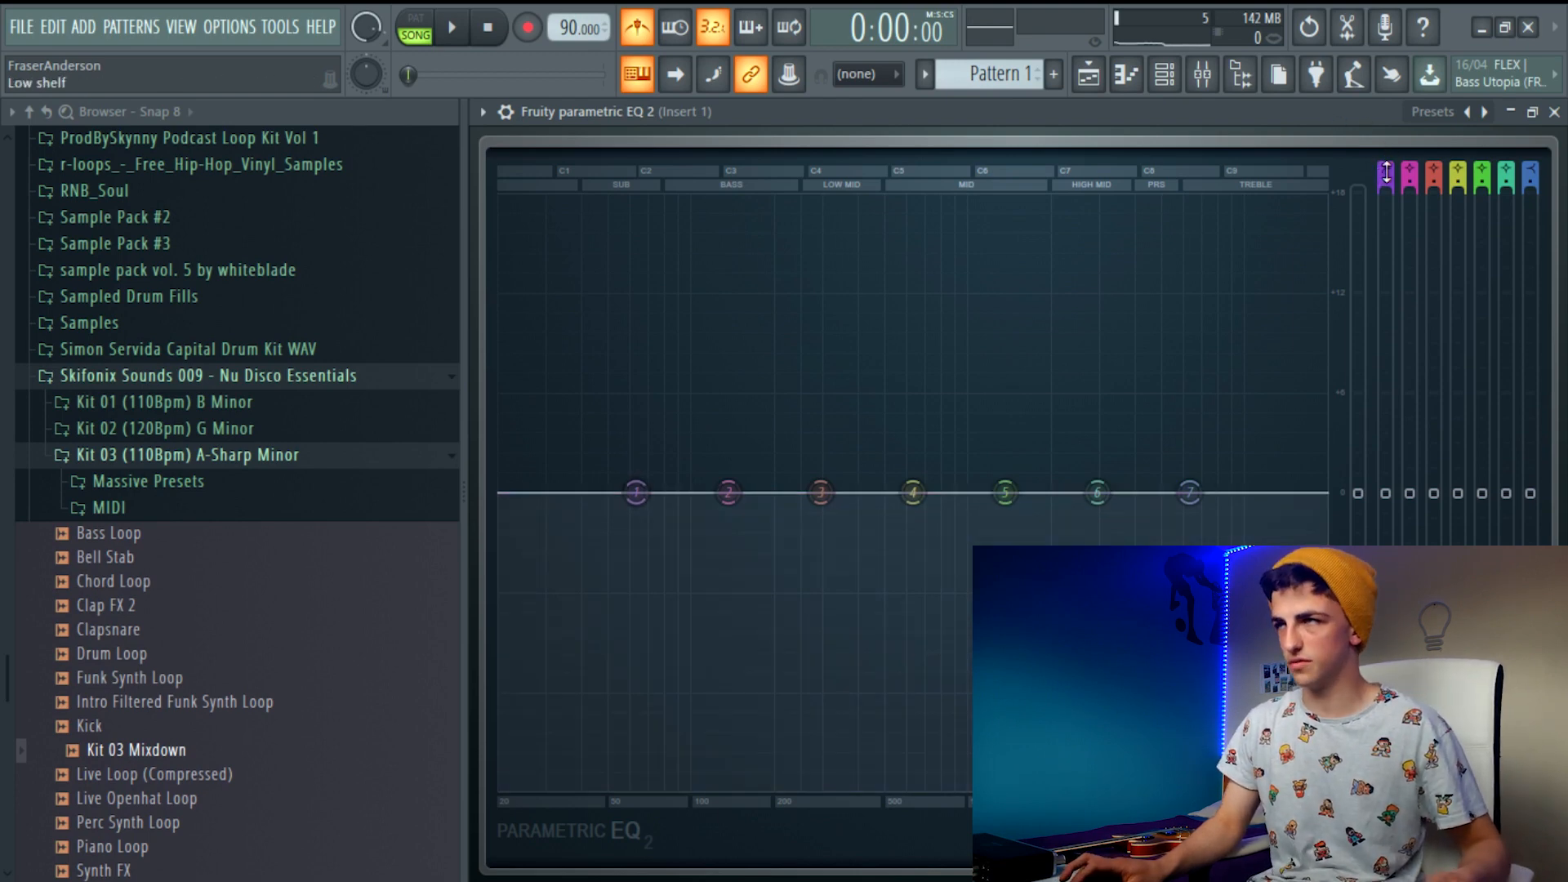
Set EQ band 1 on Insert 1 to a high pass with a steep slope and move its cutoff up to band 2
left_click_drag(1386, 174, 1386, 181)
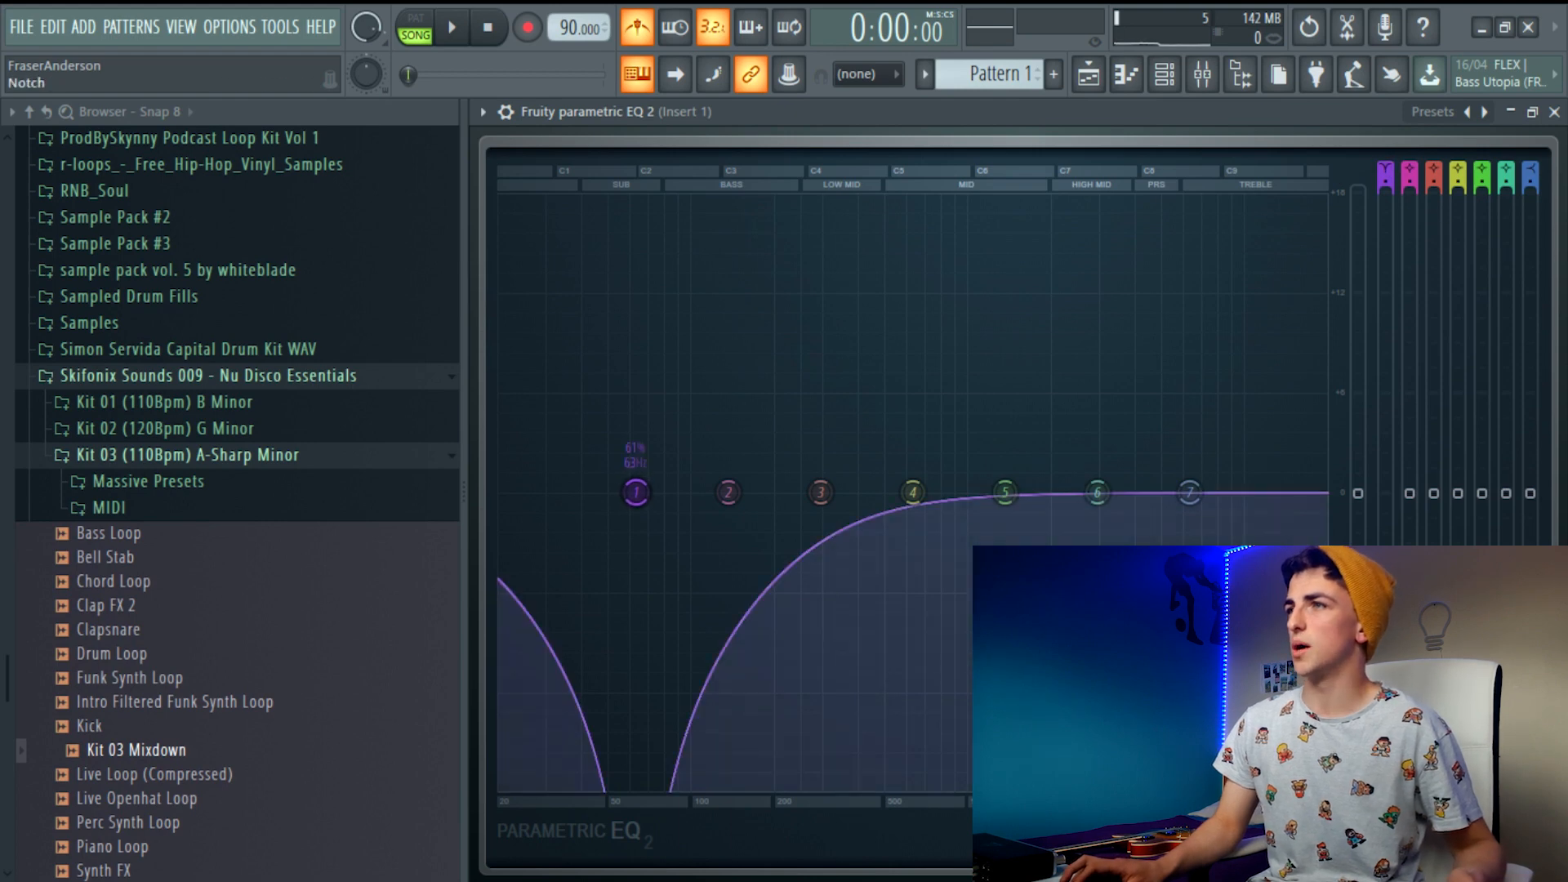
left_click_drag(1386, 173, 1386, 182)
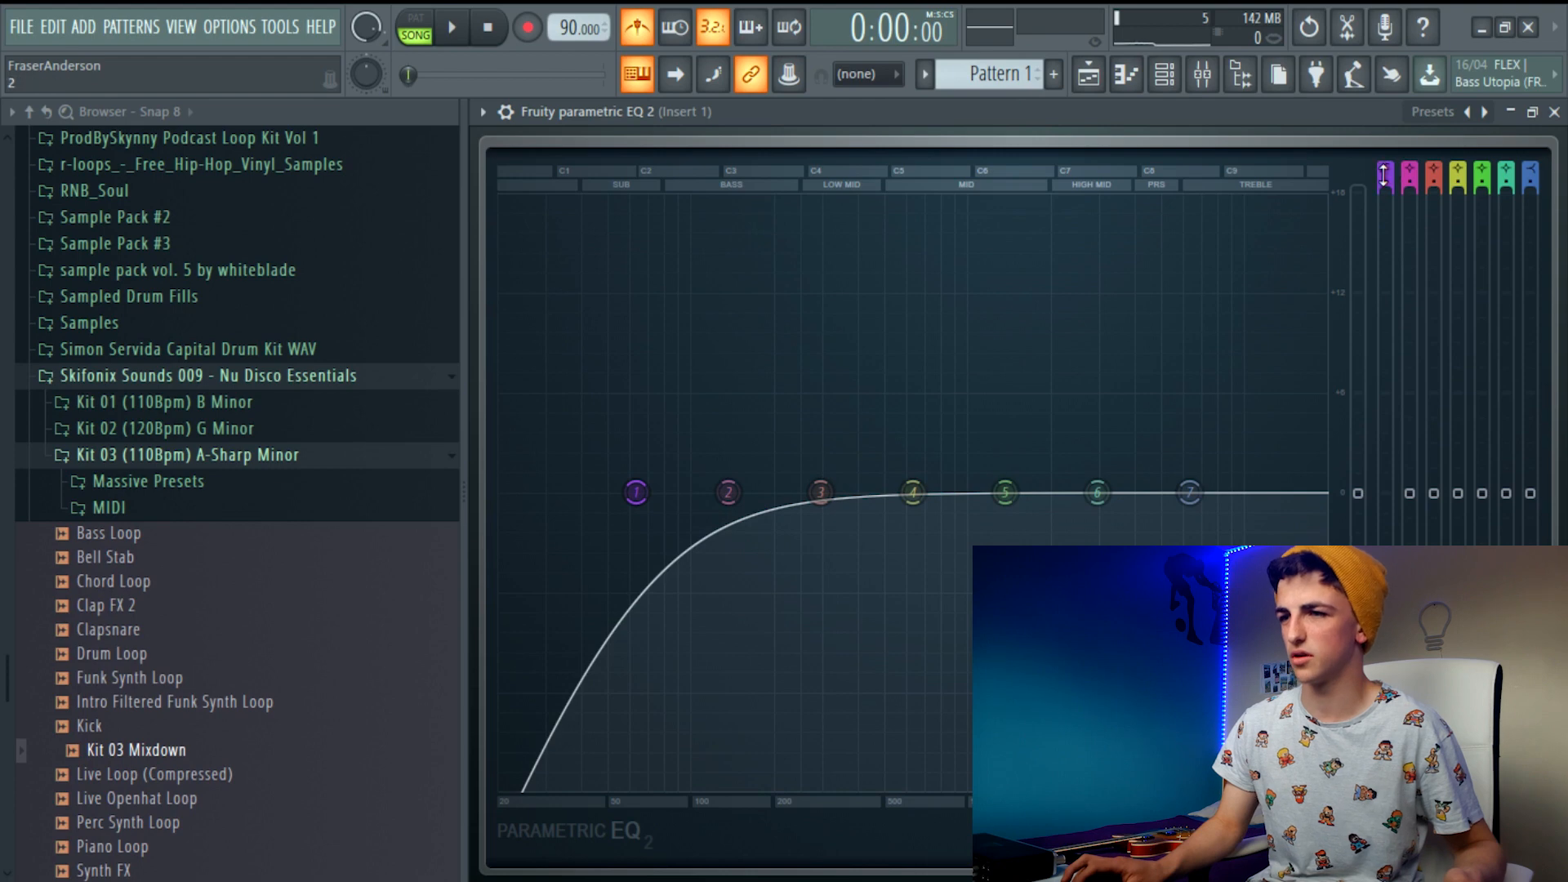
left_click_drag(1384, 174, 1384, 155)
left_click_drag(640, 495, 728, 492)
Turn off the metronome and shift the Insert 1 high-pass cutoff slightly above band 2 while auditioning the song
left_click(645, 34)
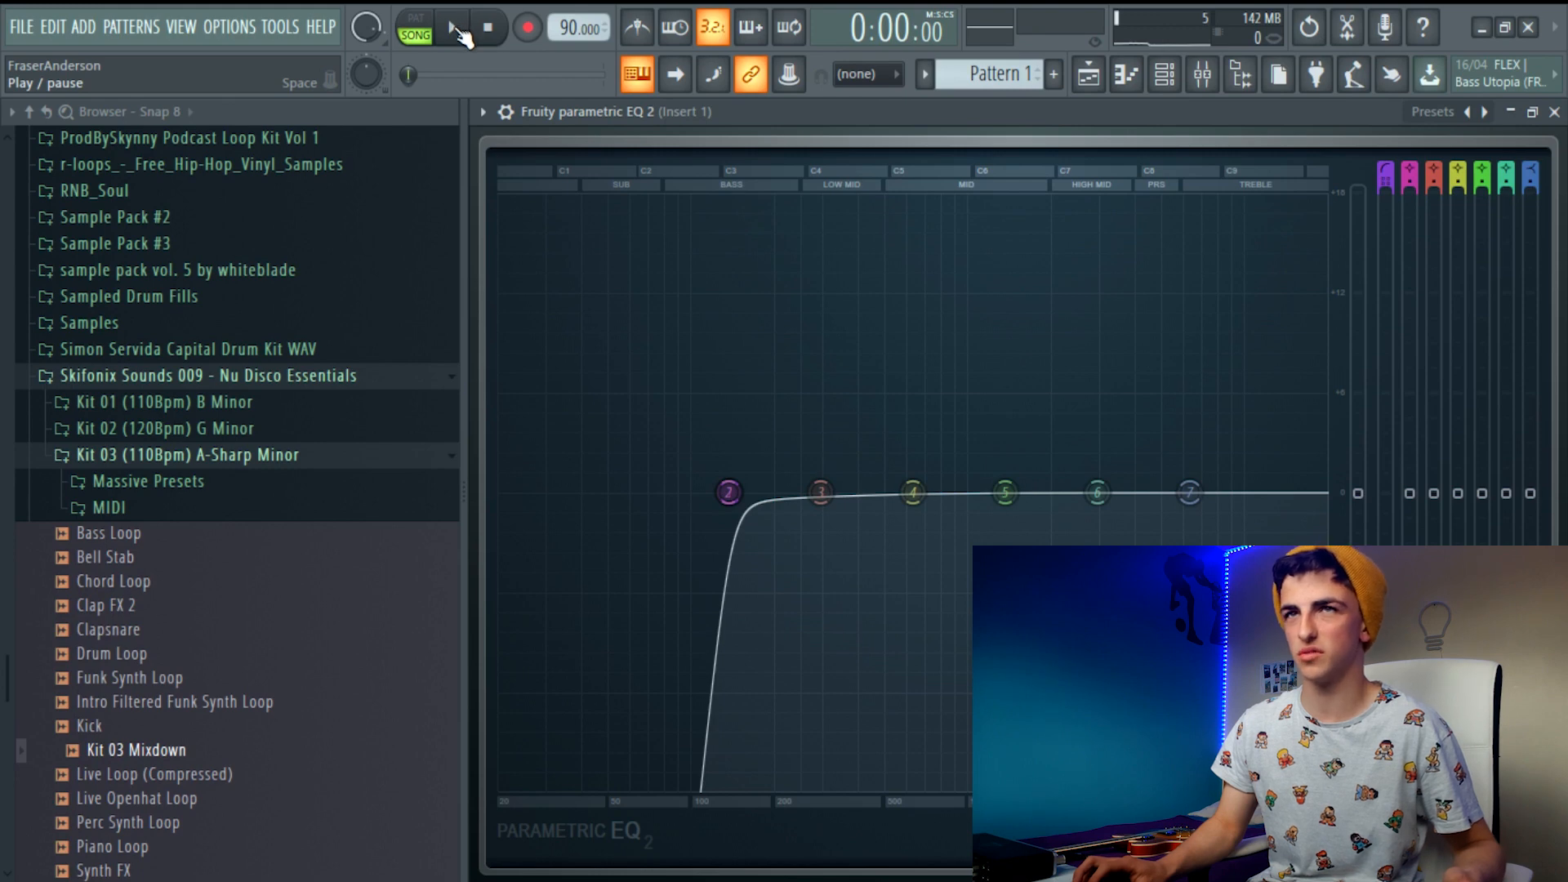
left_click(462, 30)
left_click_drag(728, 491, 761, 492)
left_click(1555, 113)
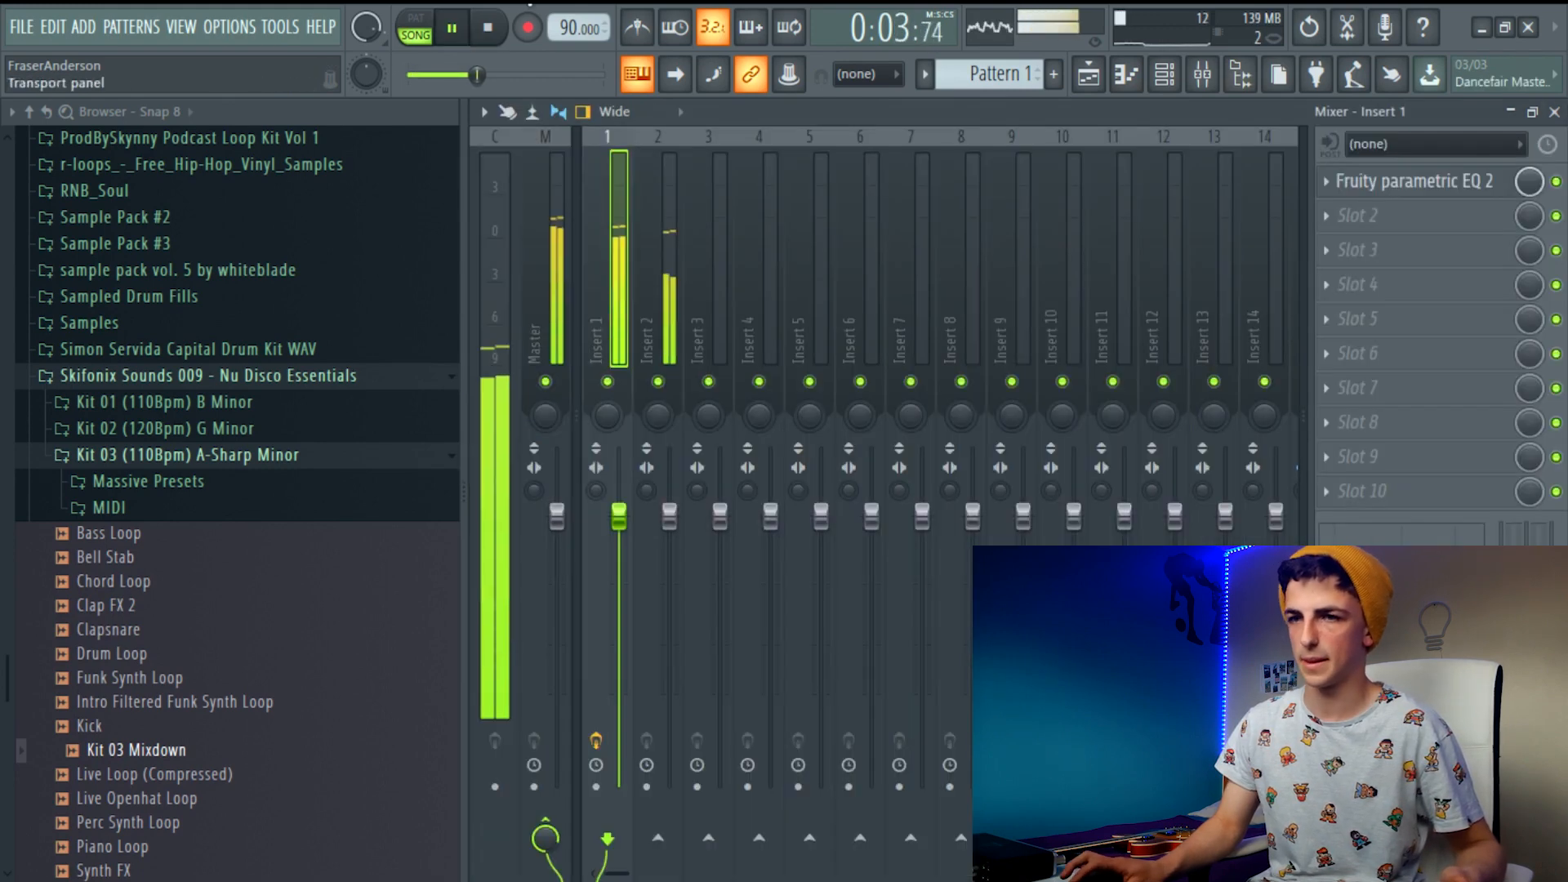
left_click(498, 33)
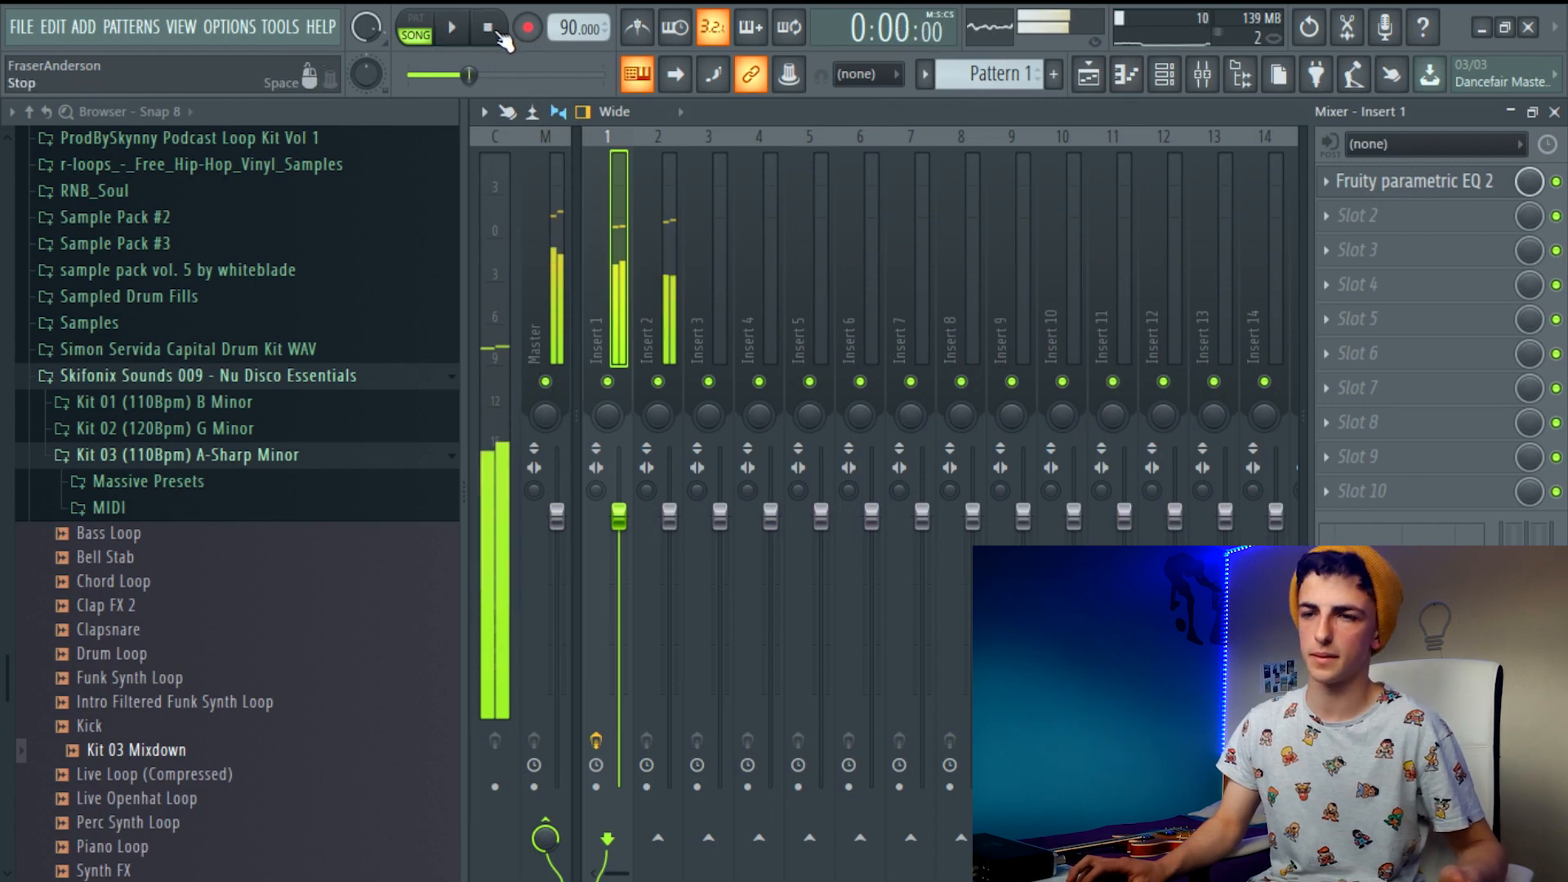
Lower the Insert 2 volume to about -2.8 dB and add Fruity Parametric EQ 2 to its first effect slot
left_click(671, 519)
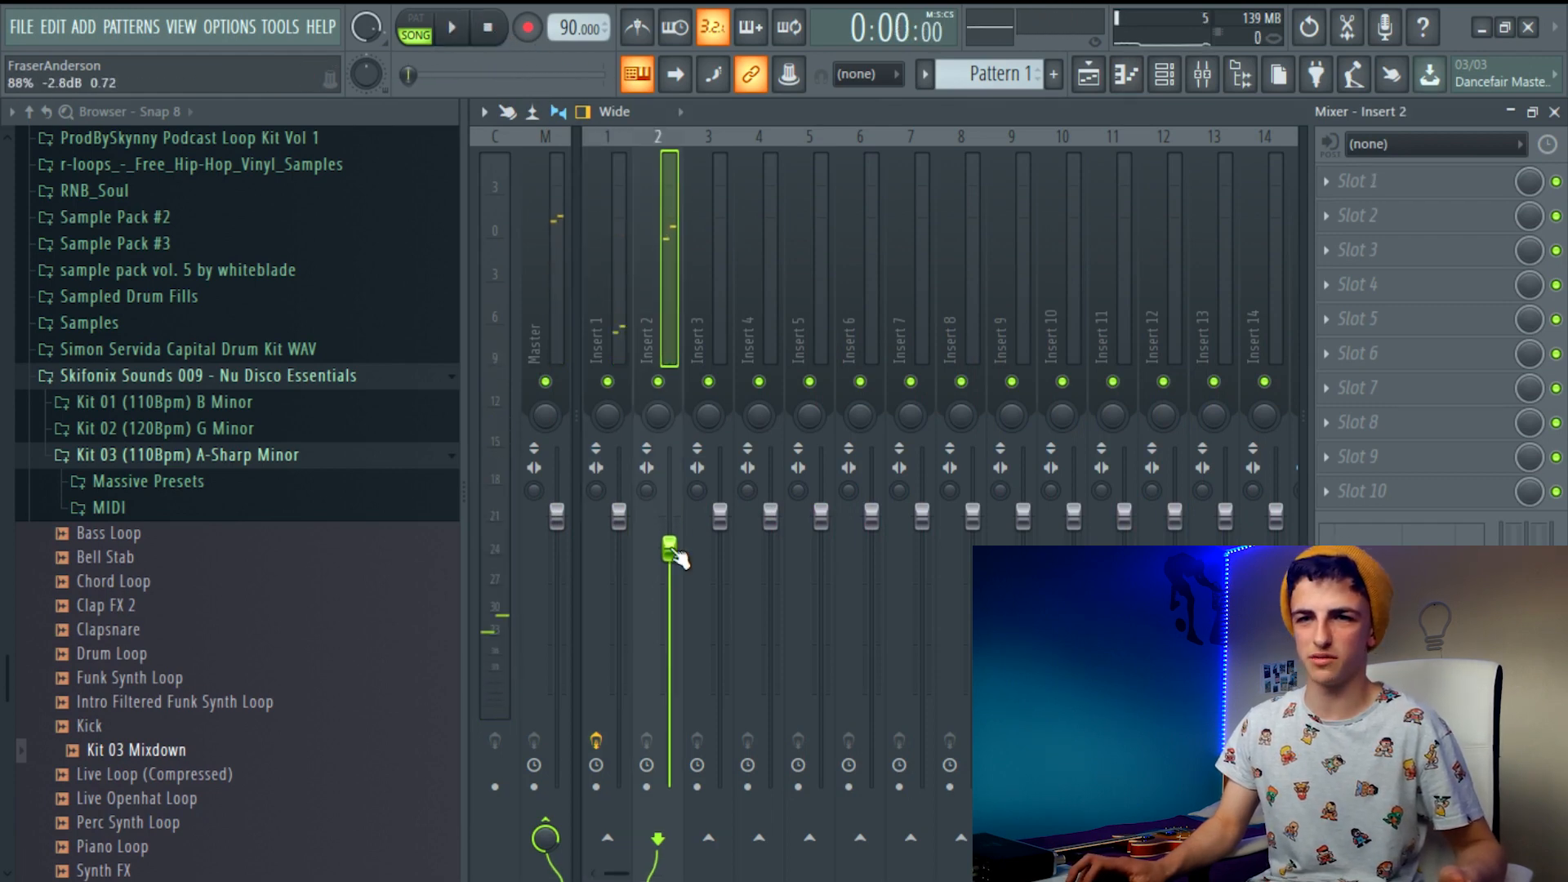
left_click(1398, 196)
left_click(1053, 315)
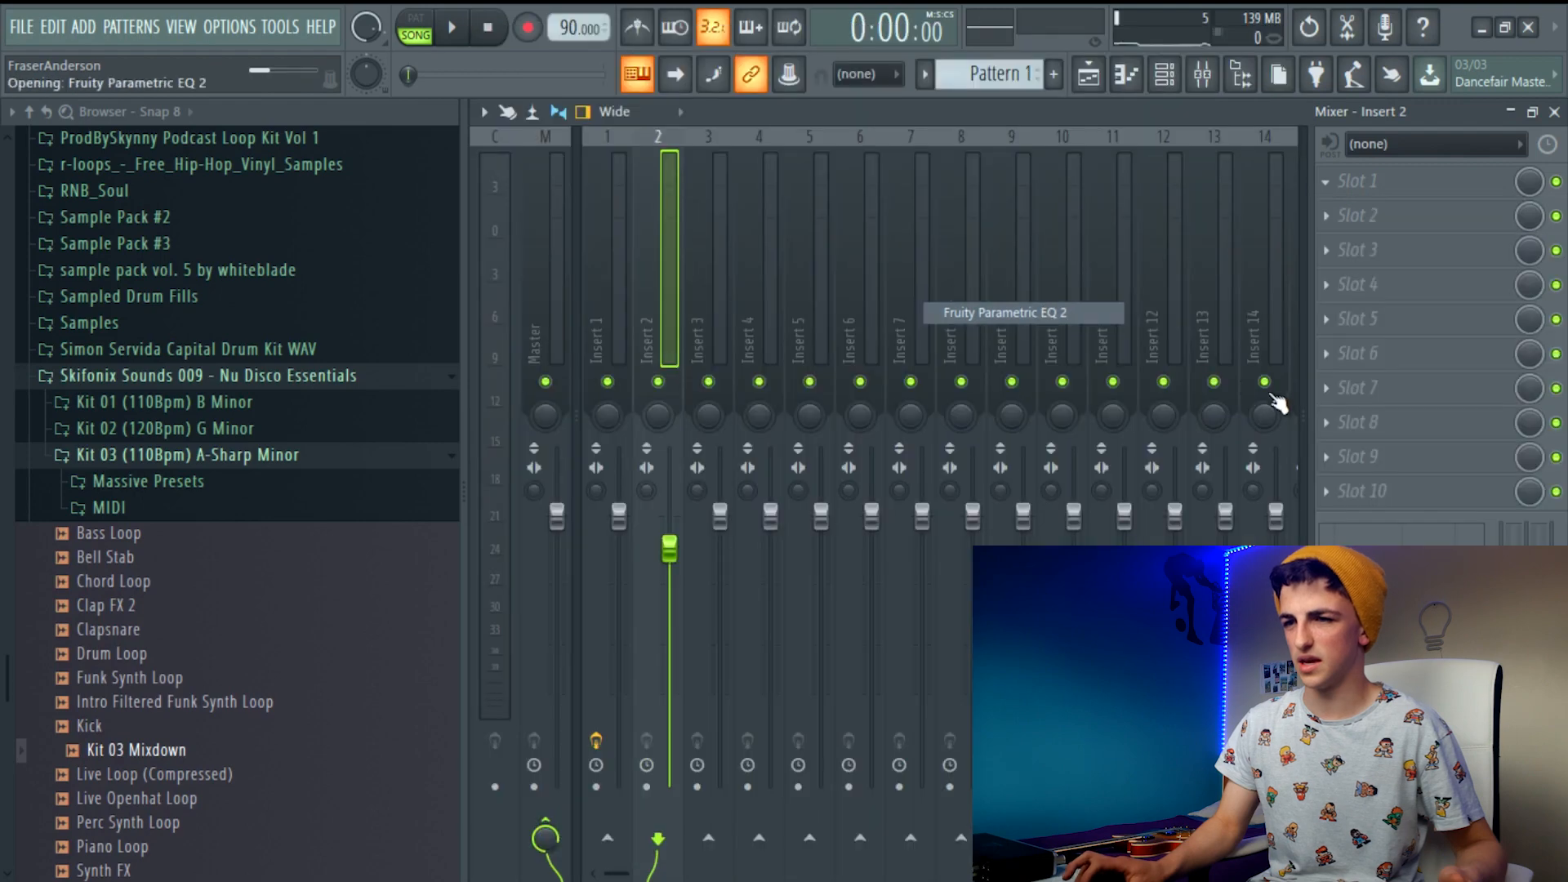
Set EQ band 1 on Insert 2 to high pass, move its cutoff between bands 2 and 3, and audition it
left_click_drag(1203, 448, 1203, 469)
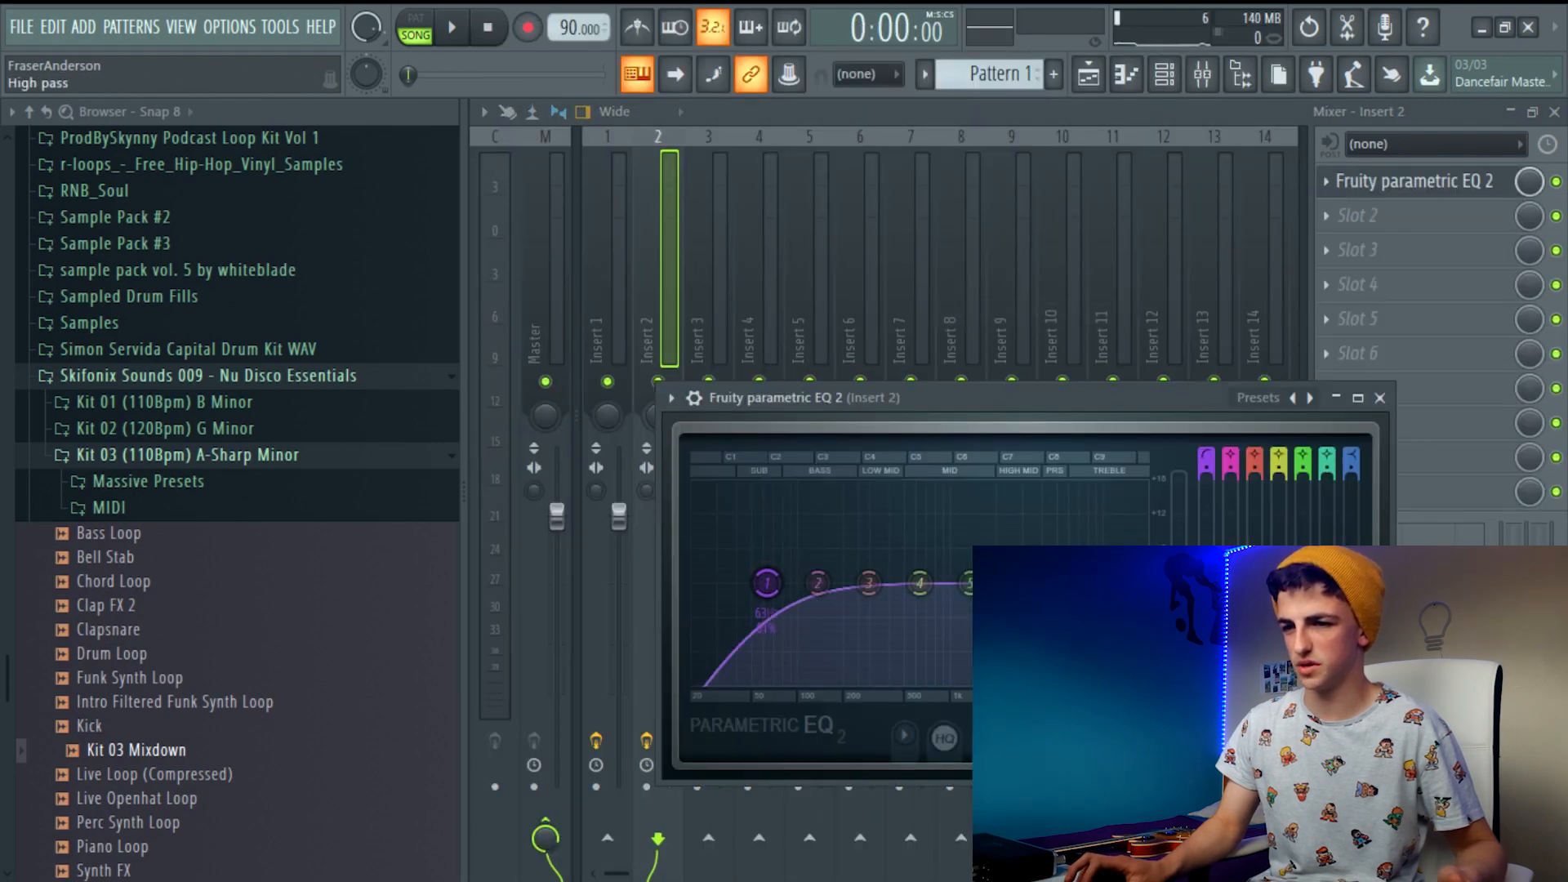
left_click_drag(766, 583, 838, 582)
key("space")
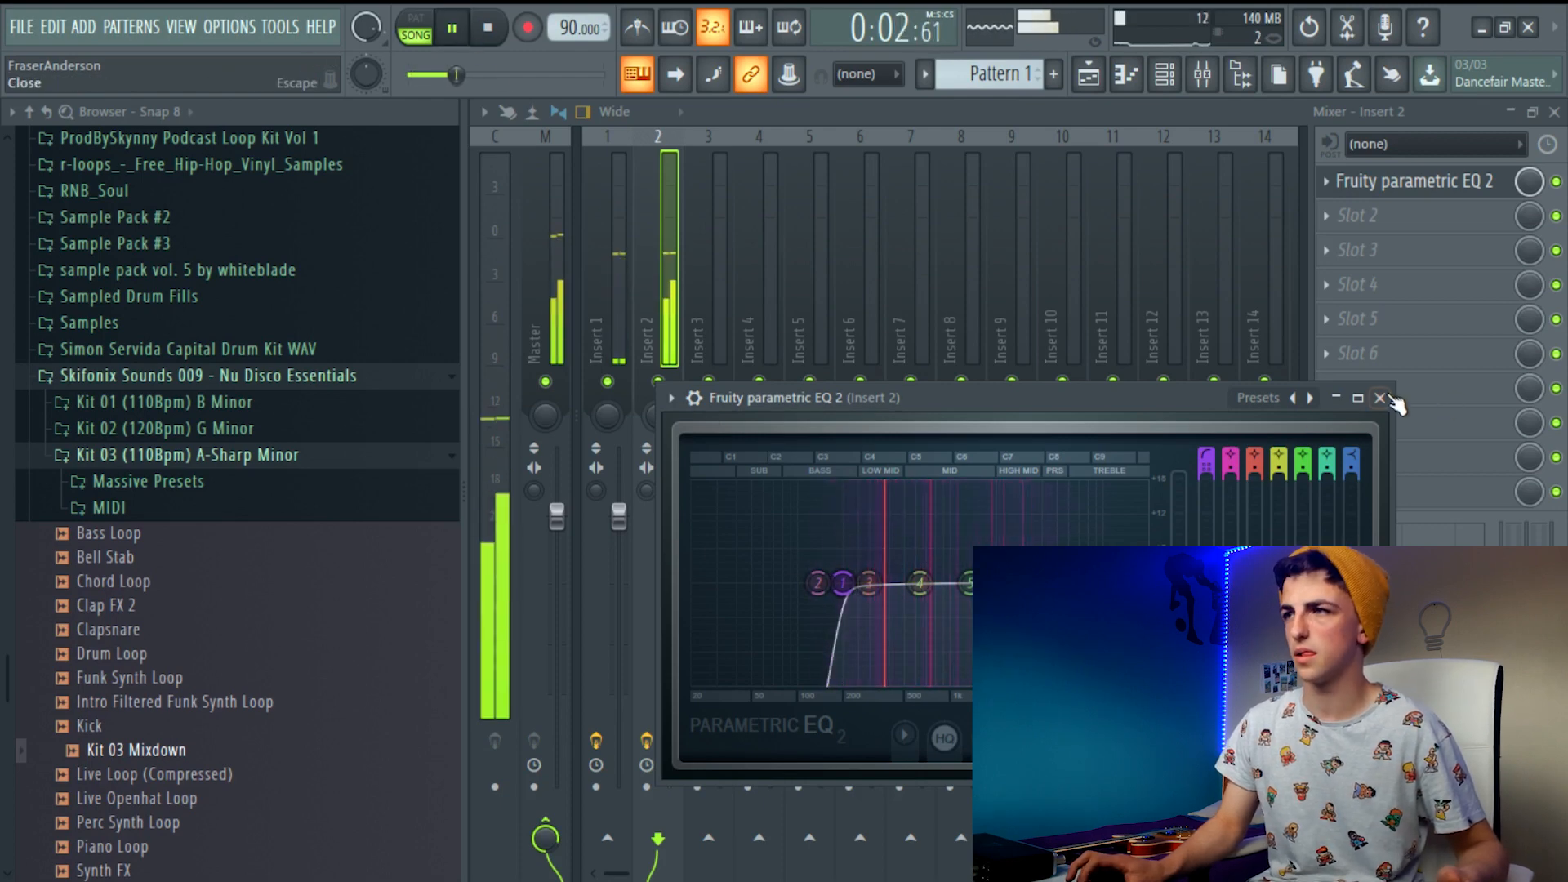
left_click(1380, 398)
Add Fruity Reeverb 2 to the second effect slot of Insert 2 and play the song with it
left_click(1360, 216)
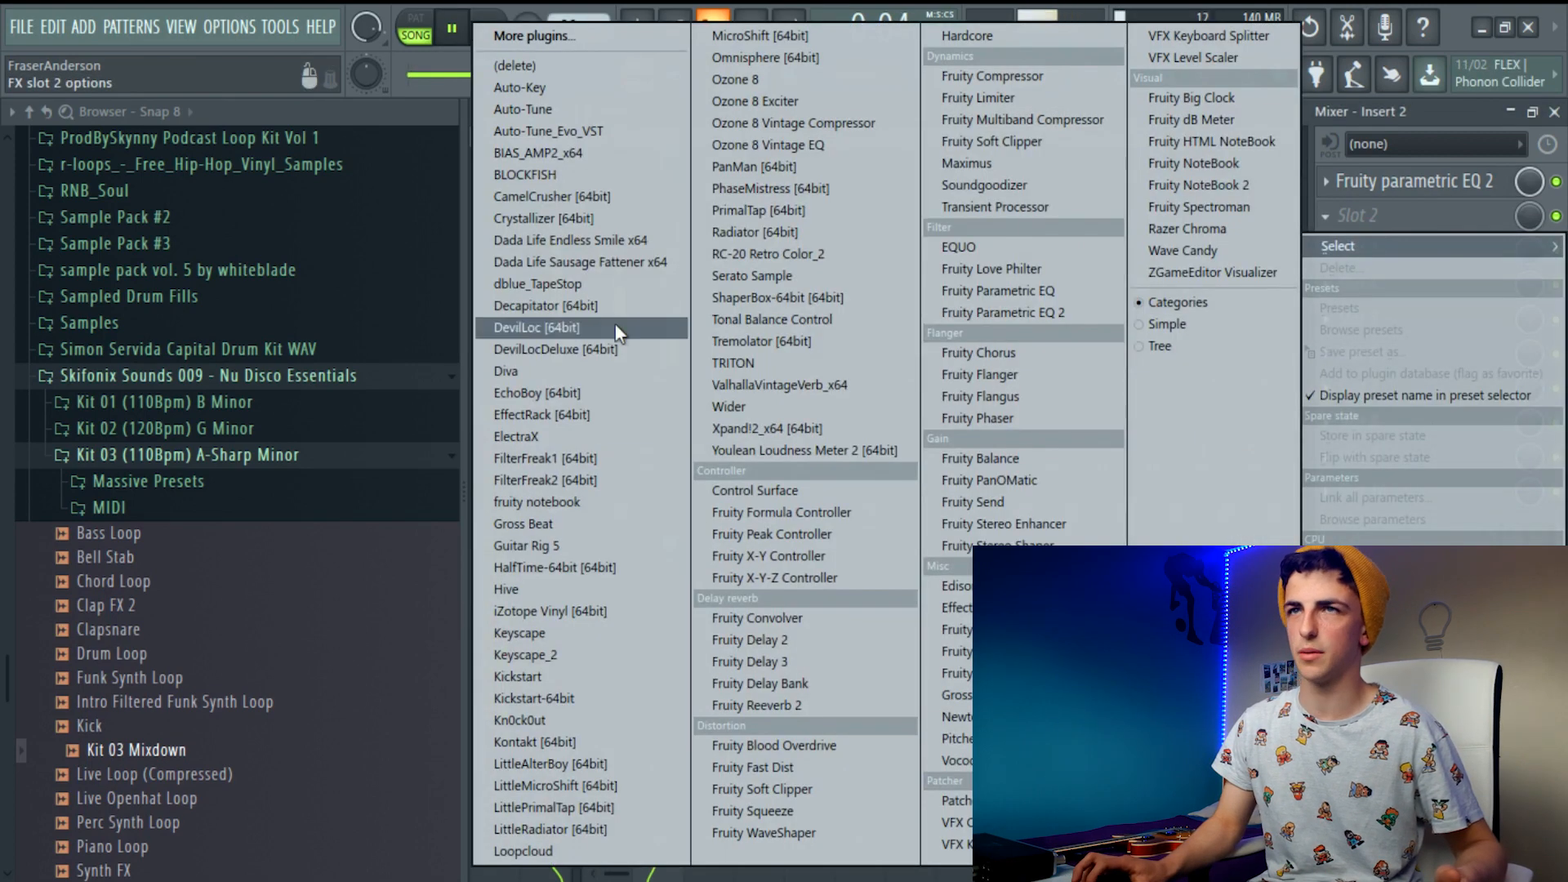
left_click(454, 8)
key("space")
left_click(1402, 210)
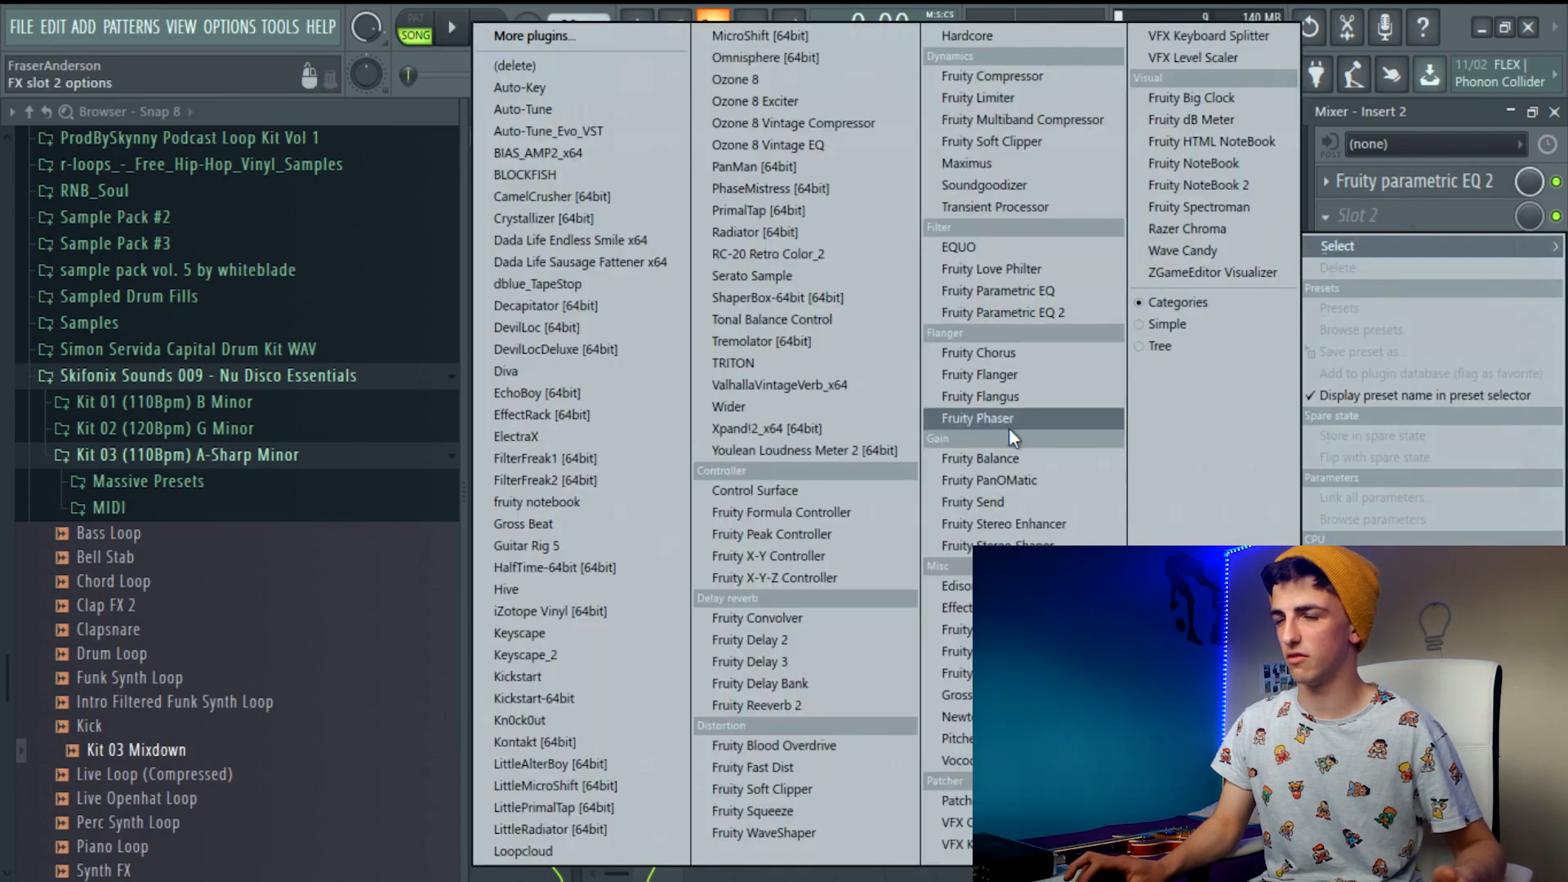
left_click(756, 704)
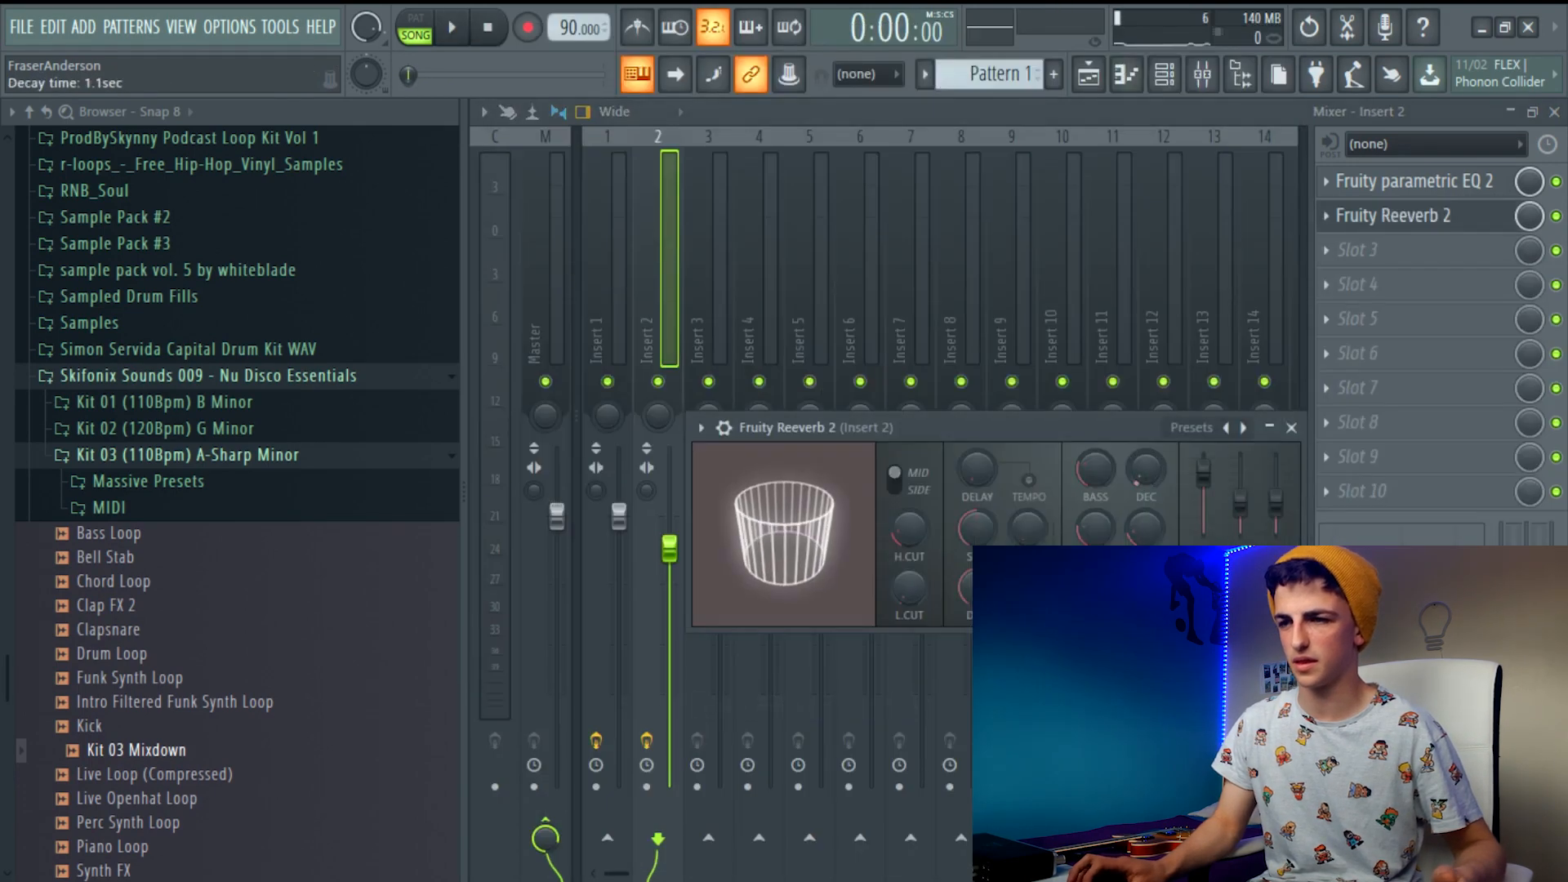
key("space")
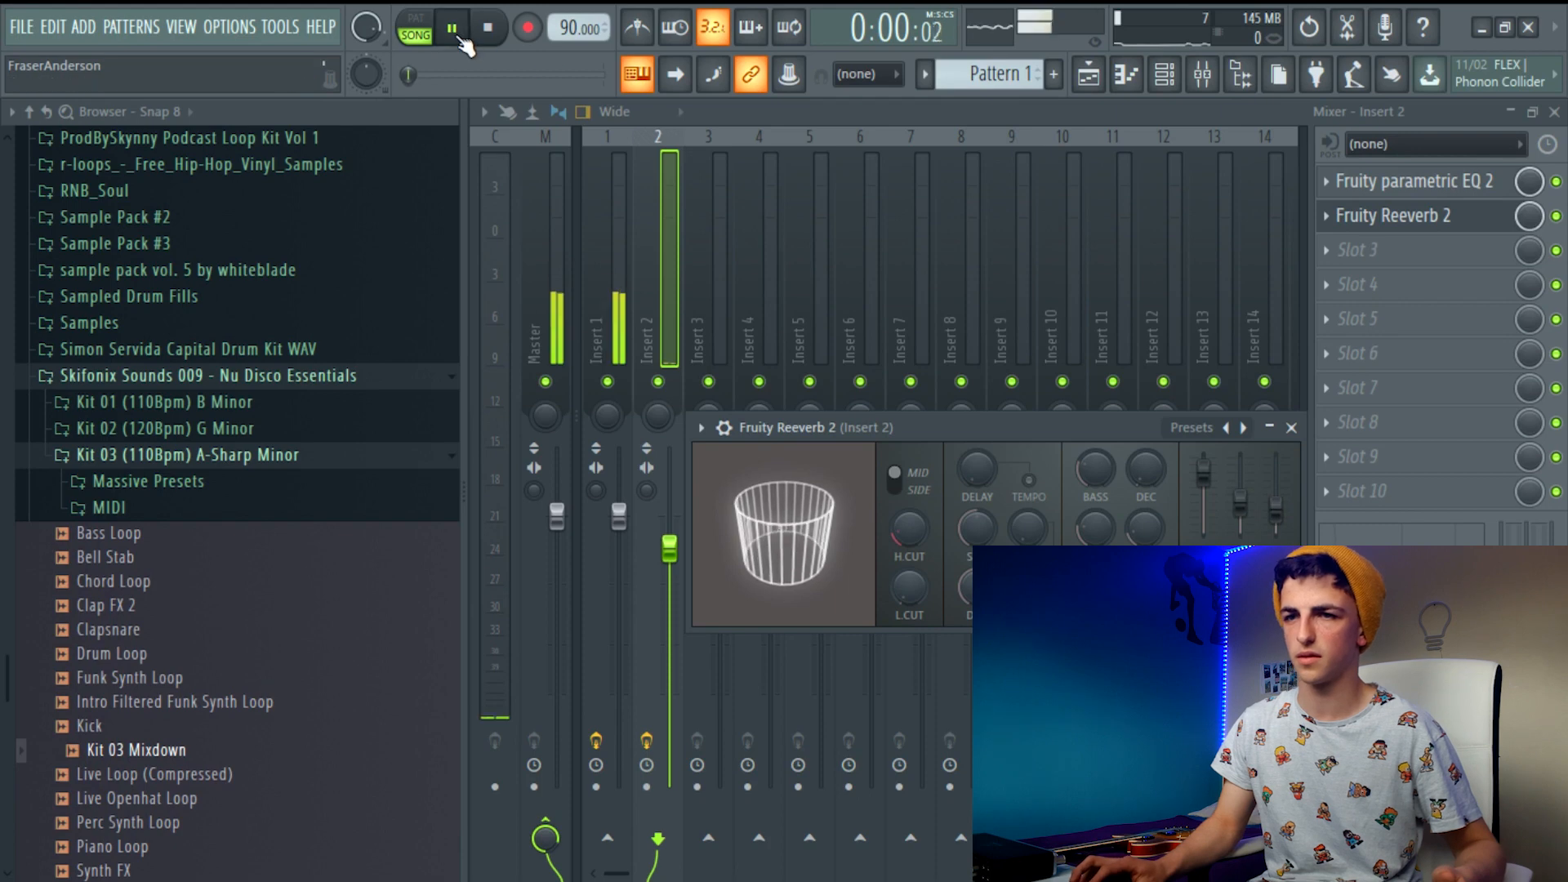
left_click(1291, 428)
Stop playback and move the Melody clip on Track 2 so it starts at bar 5
left_click(1090, 76)
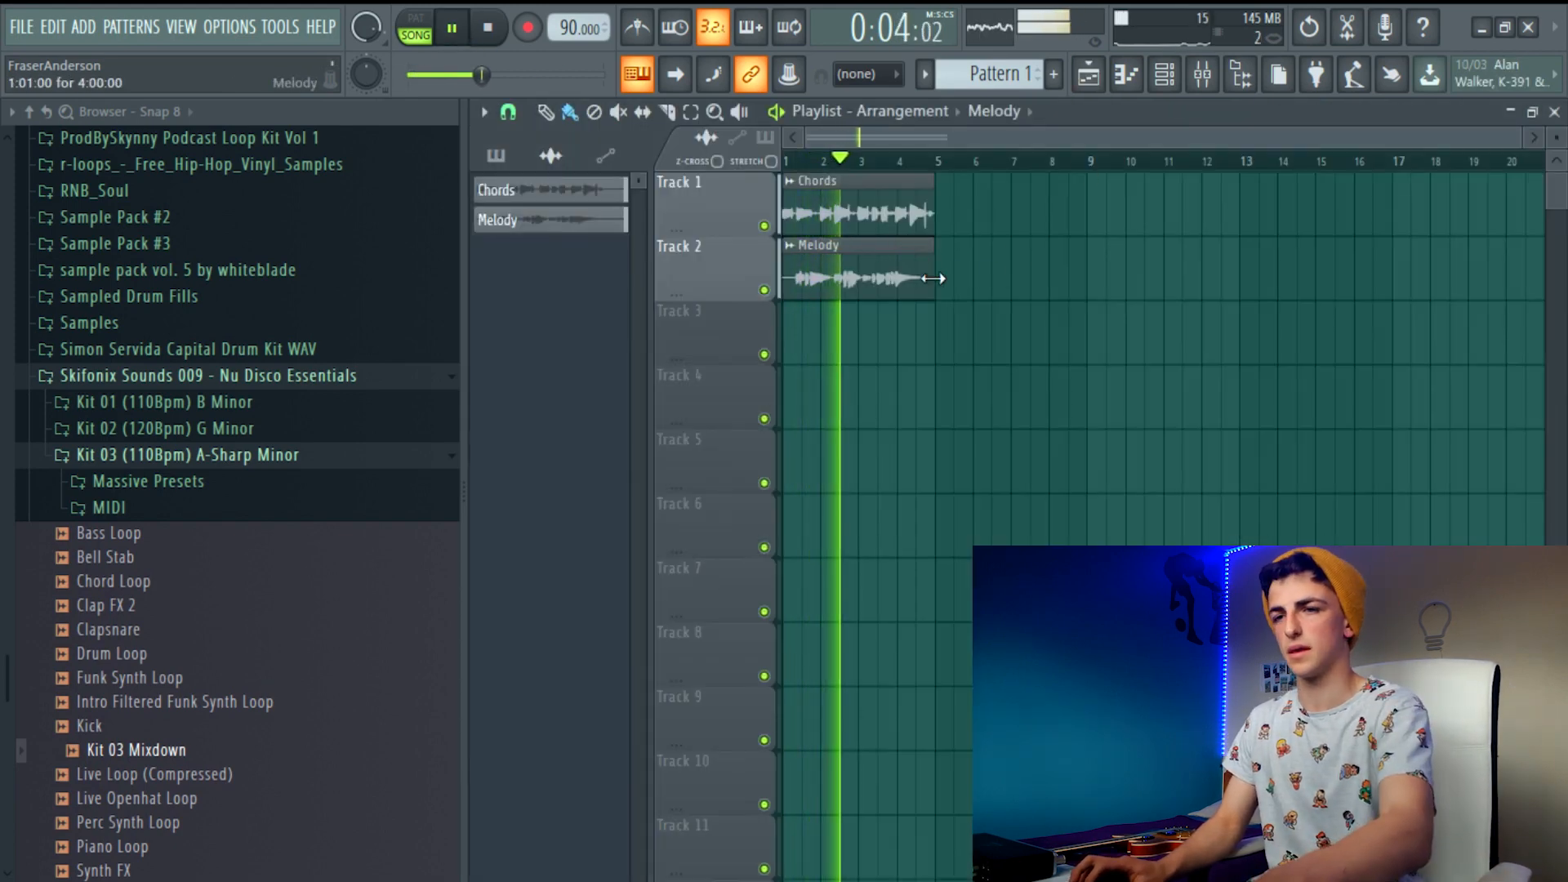
left_click(1165, 76)
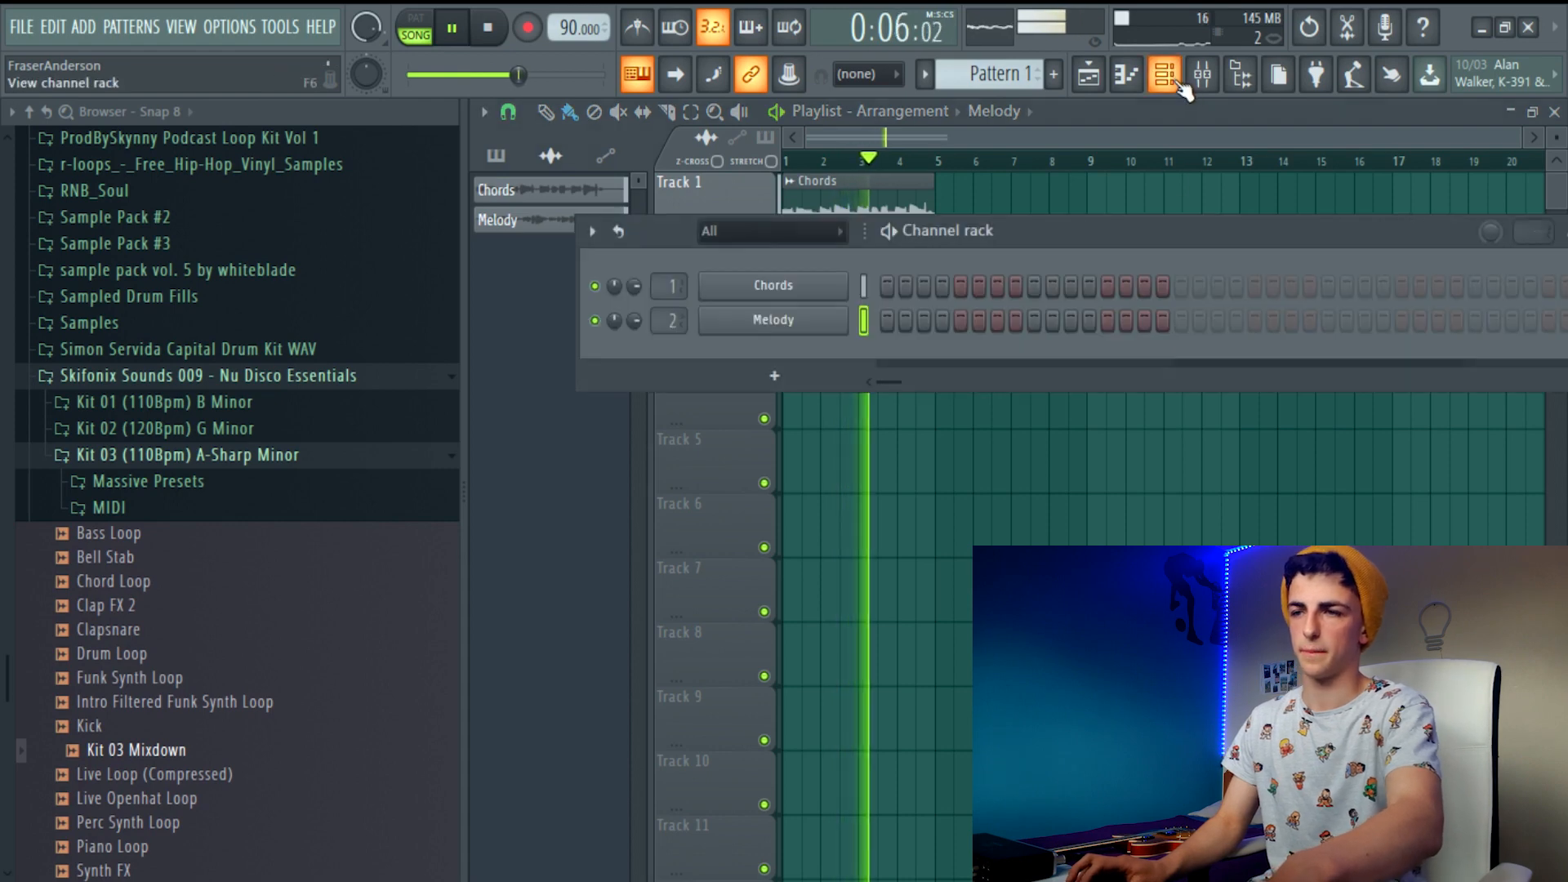
left_click(1203, 74)
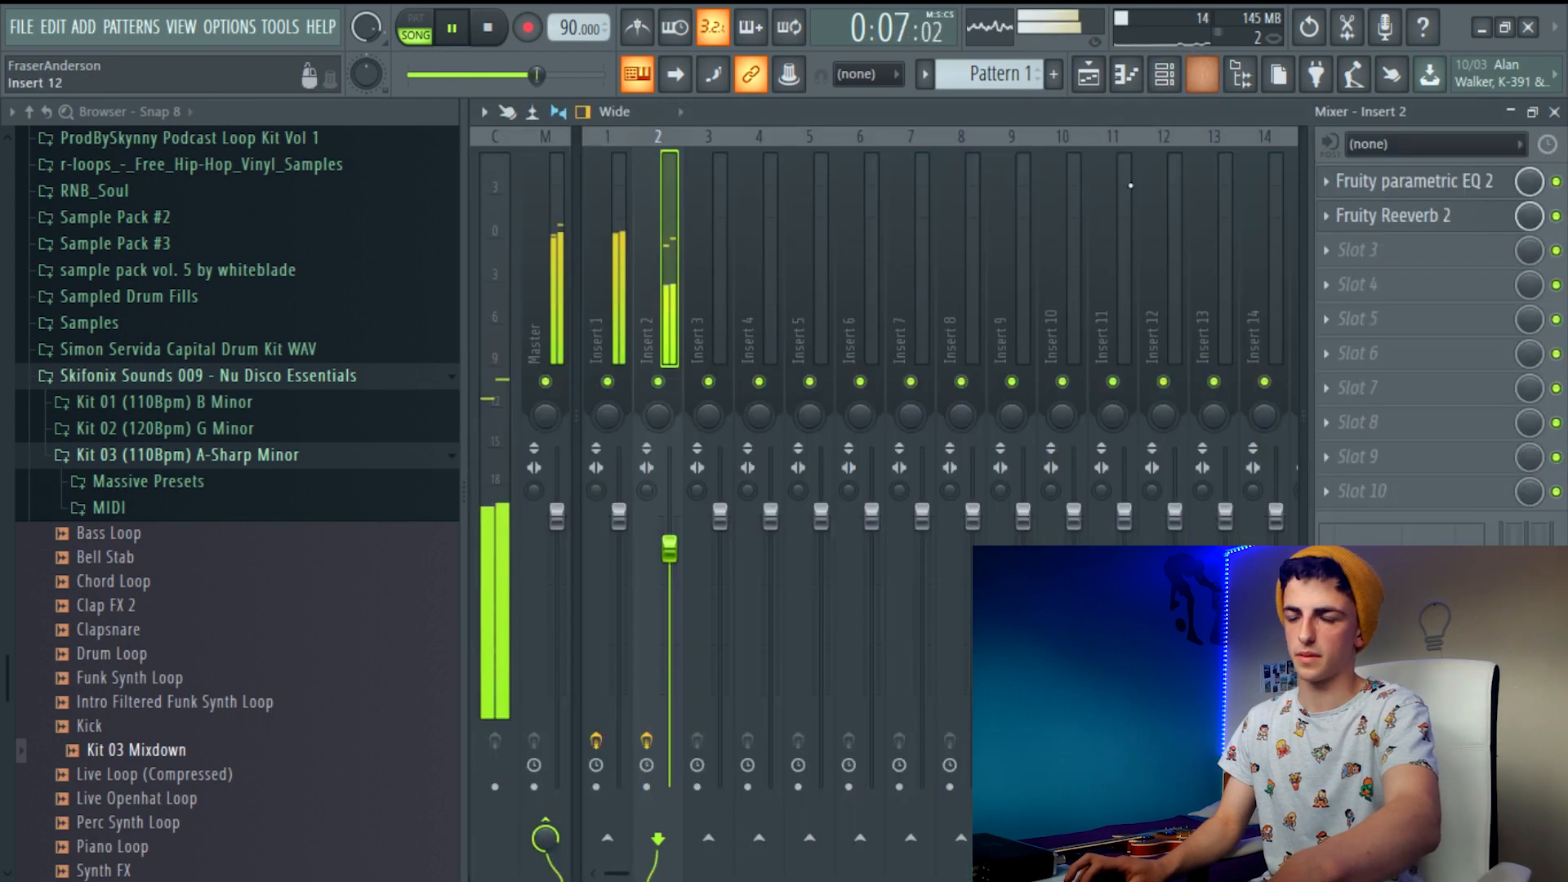
left_click(1088, 74)
key("space")
left_click_drag(796, 273, 950, 274)
left_click(947, 446)
Place a second Chords clip at bar 5 on Track 1 and delete it again
left_click(897, 210)
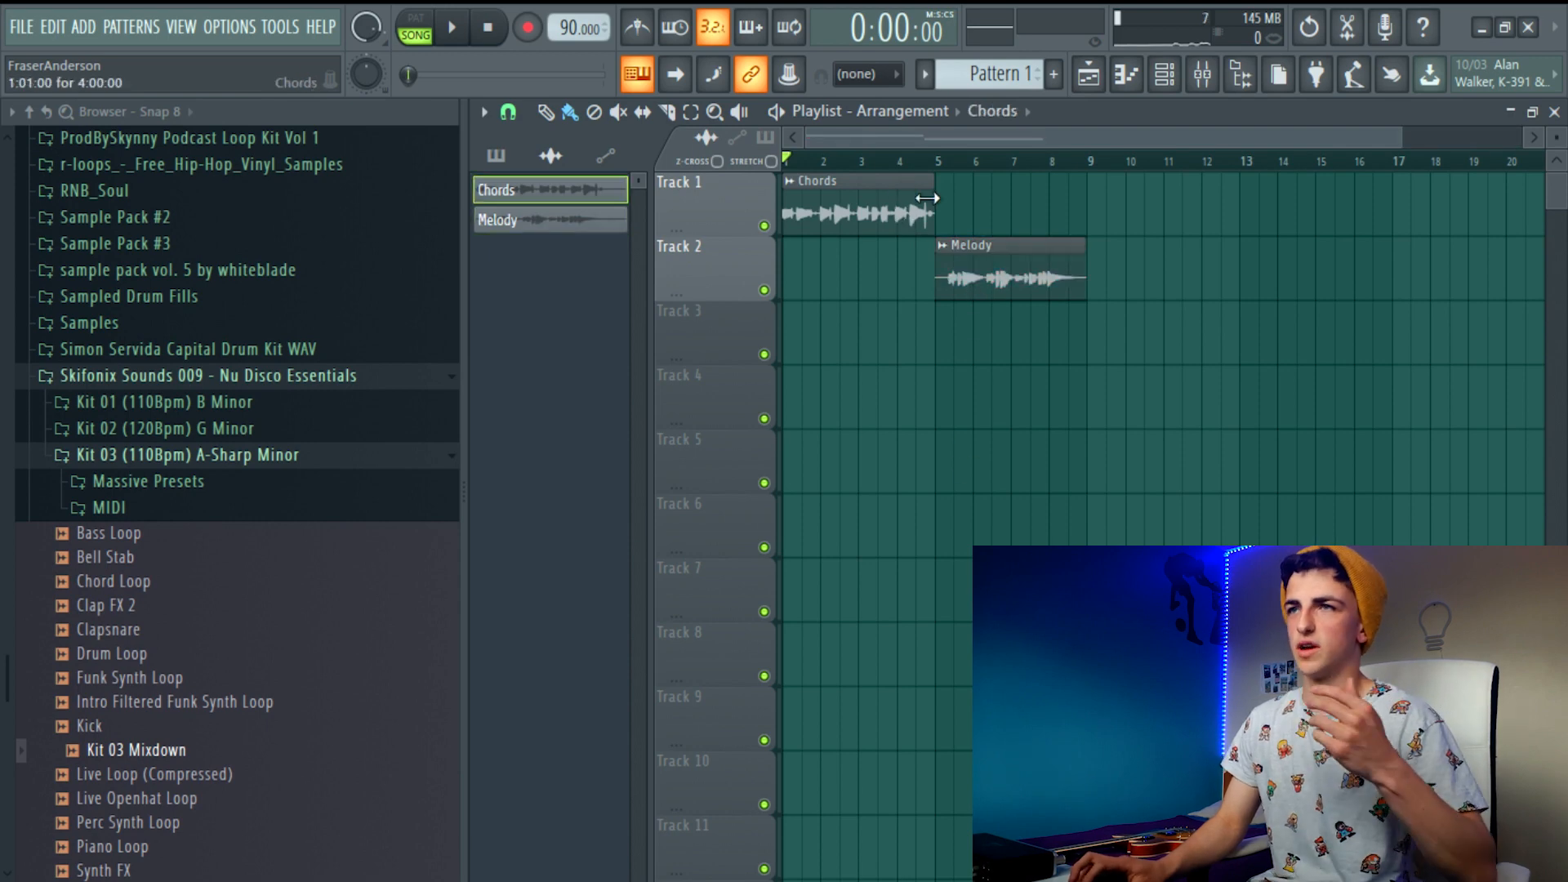
left_click(955, 202)
left_click_drag(1018, 227, 998, 228)
right_click(840, 344)
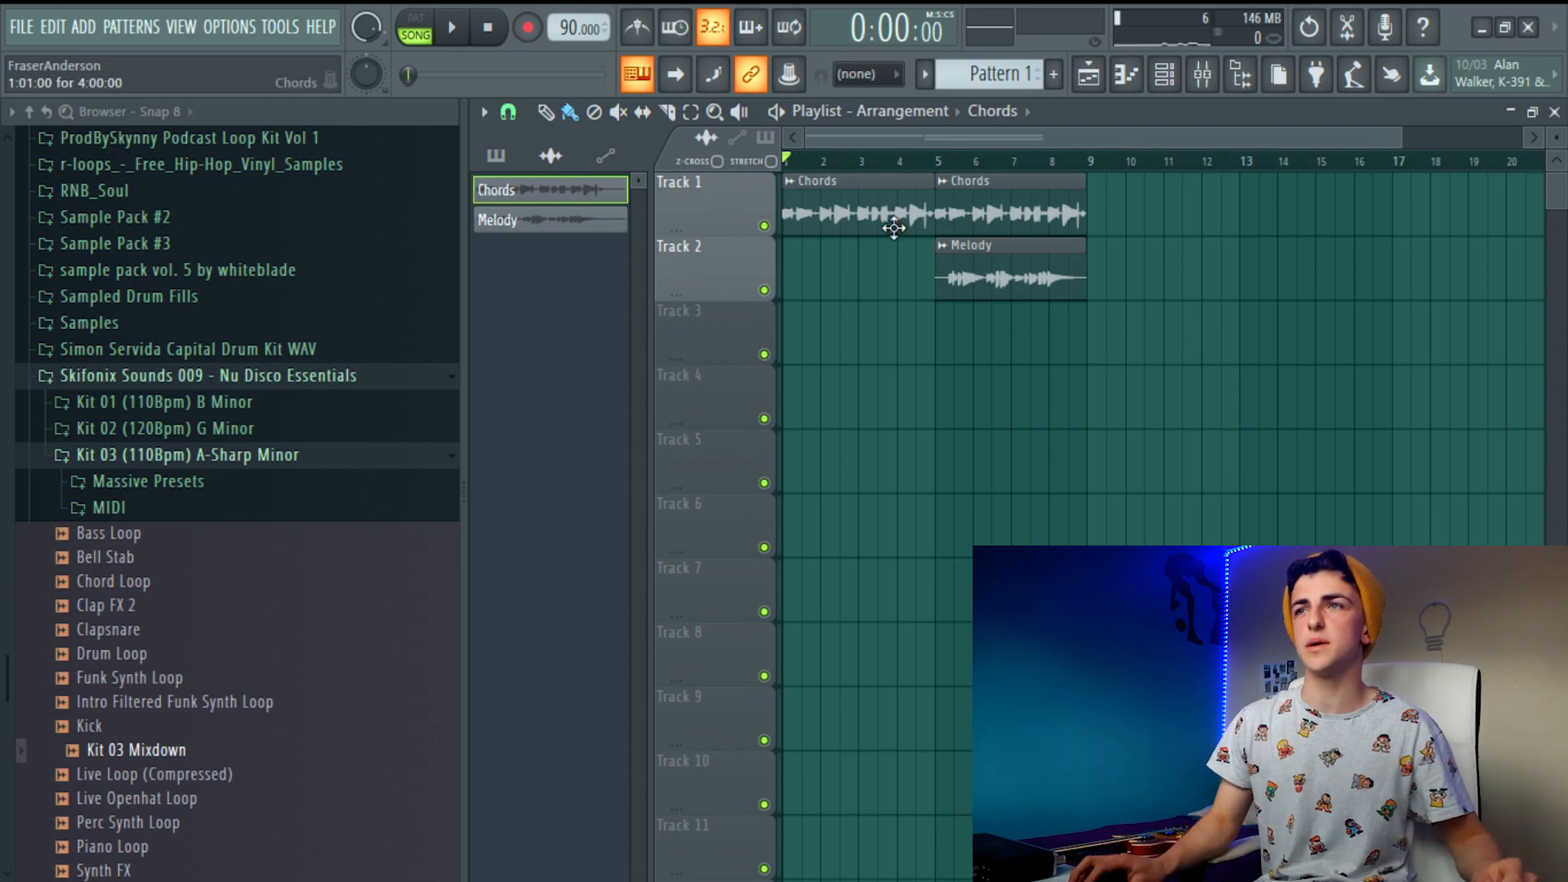
right_click(952, 229)
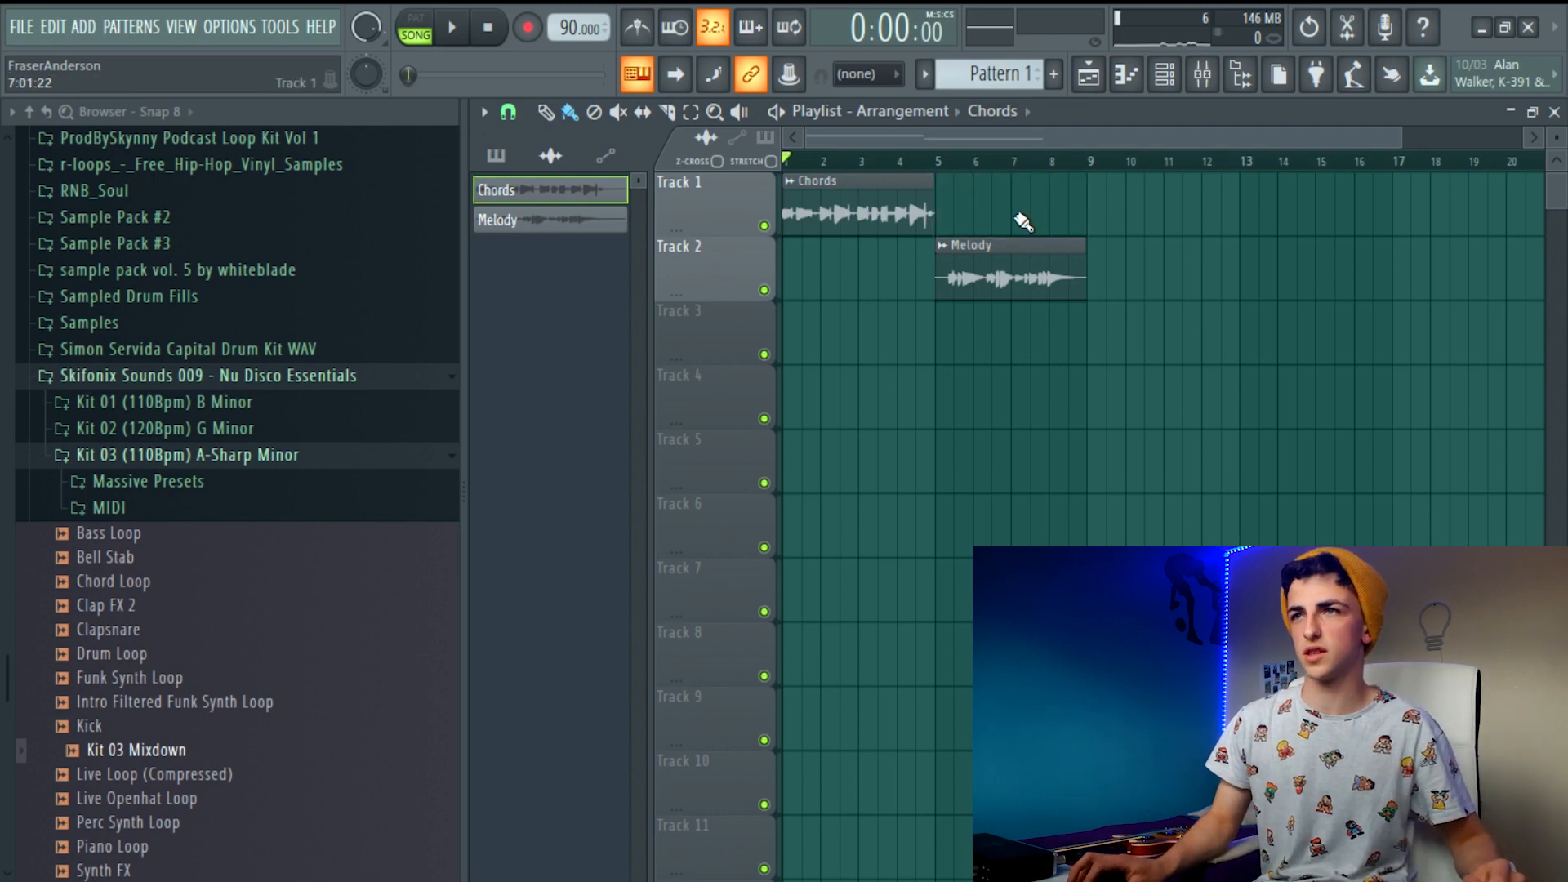
Pick up the Chords clip and place a copy of it at bar 5 on Track 1, above the Melody clip
double_click(833, 210)
left_click(1209, 365)
left_click(976, 275)
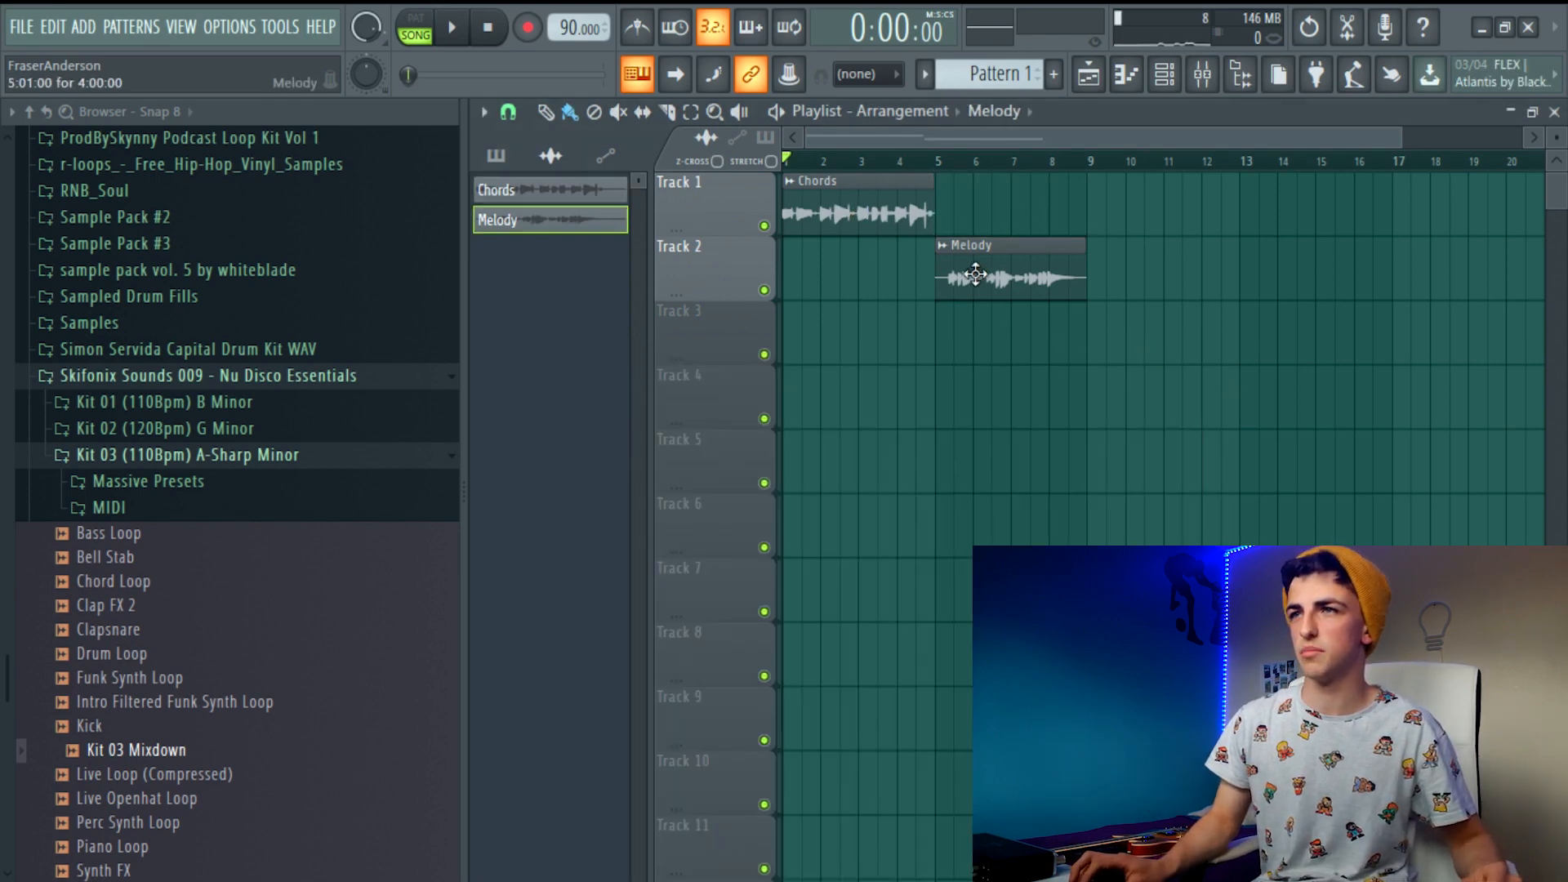
left_click(898, 222)
left_click(945, 217)
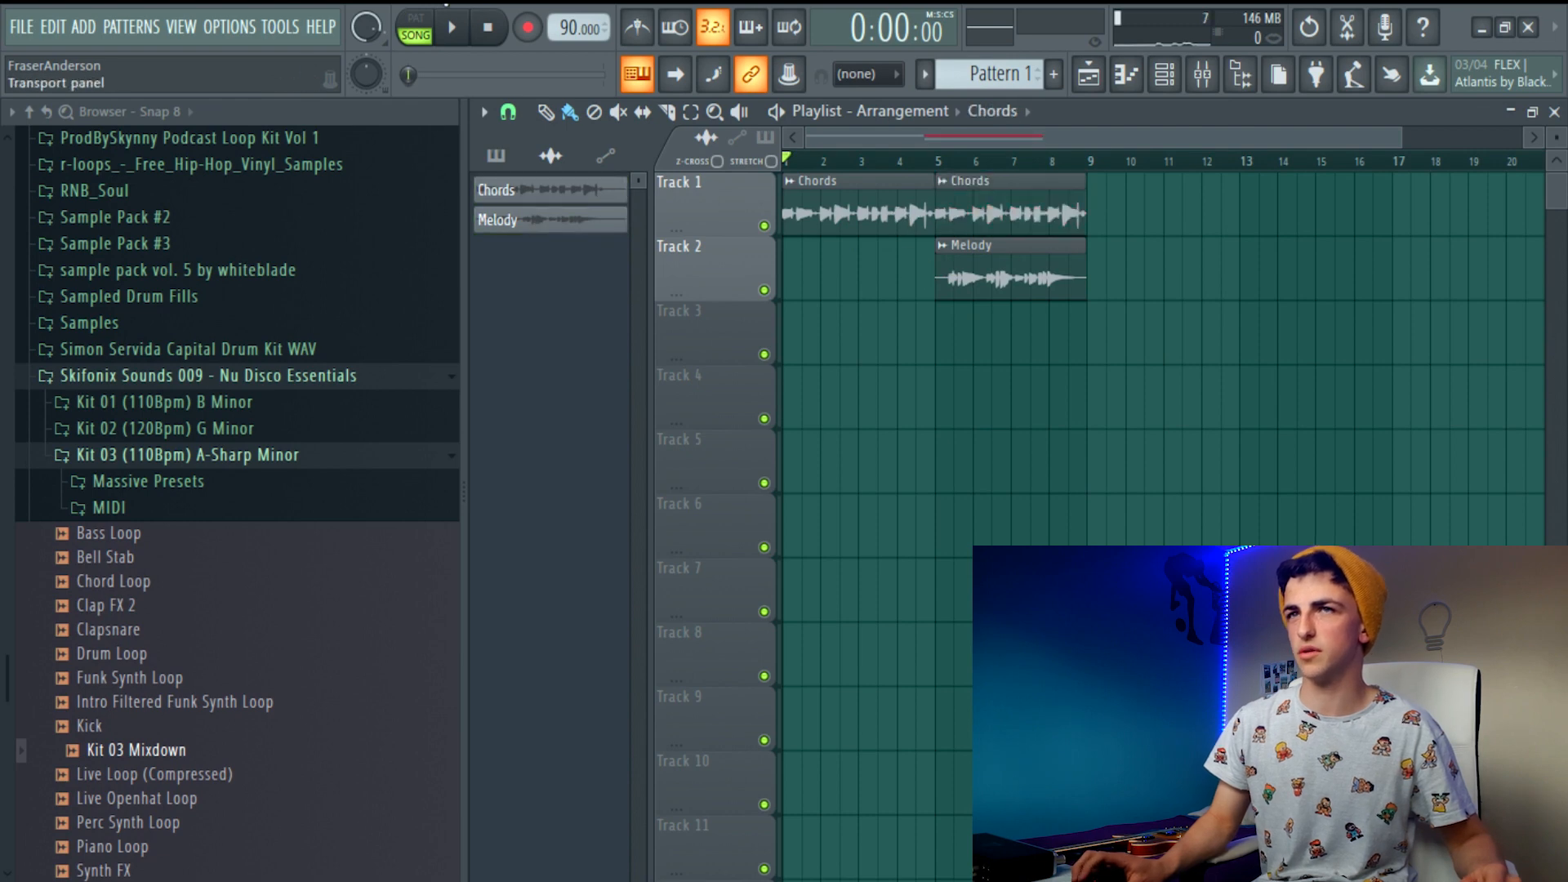
Play the arrangement from the start, stop it, and position the playhead shortly before bar 5
key("space")
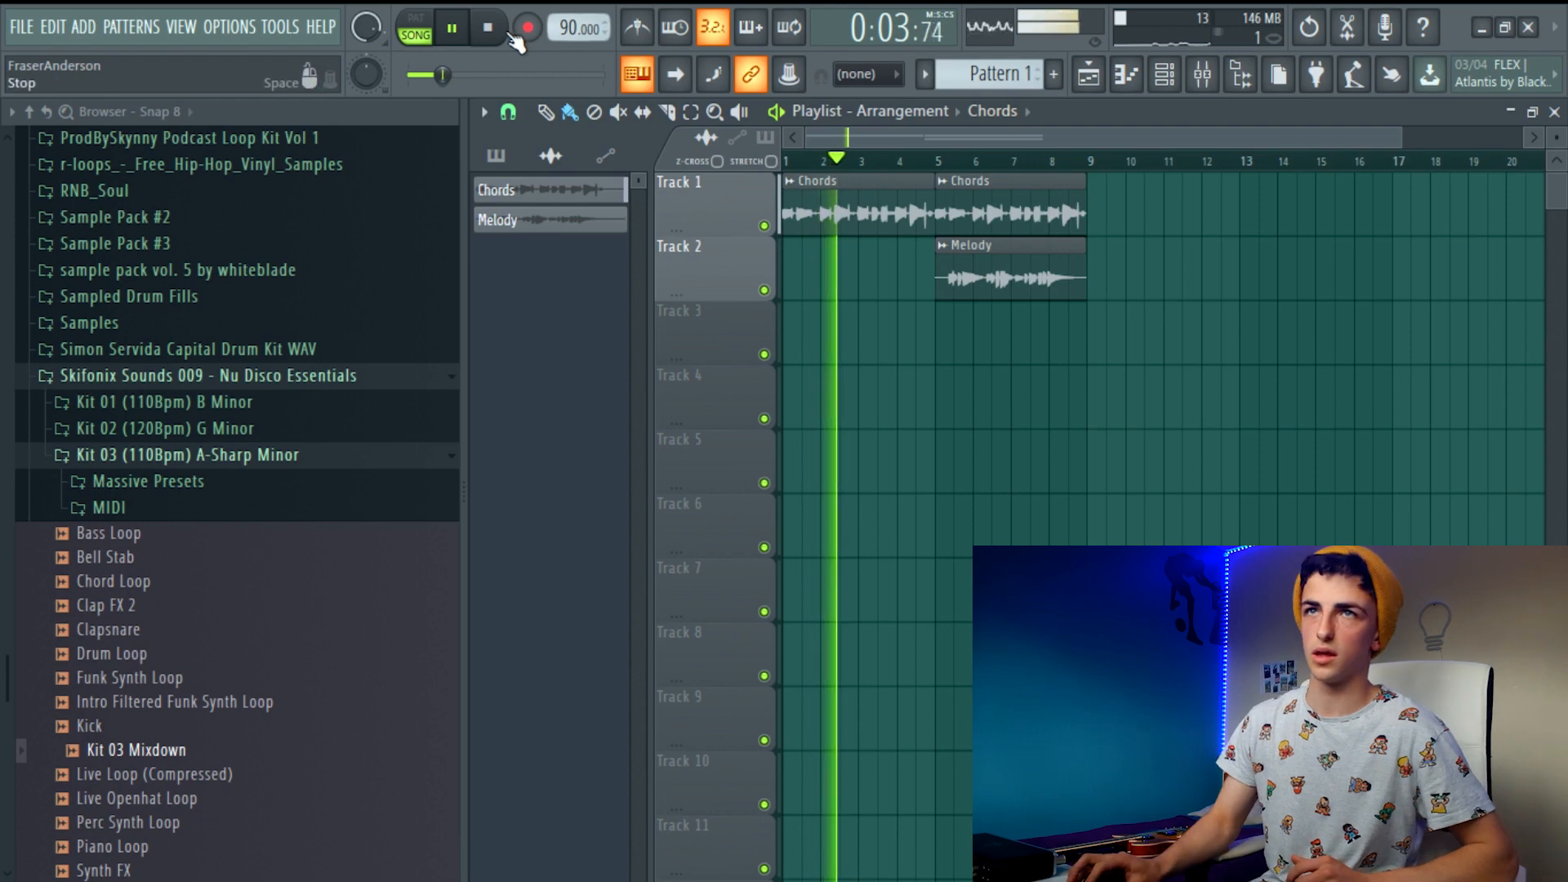
key("space")
left_click(916, 160)
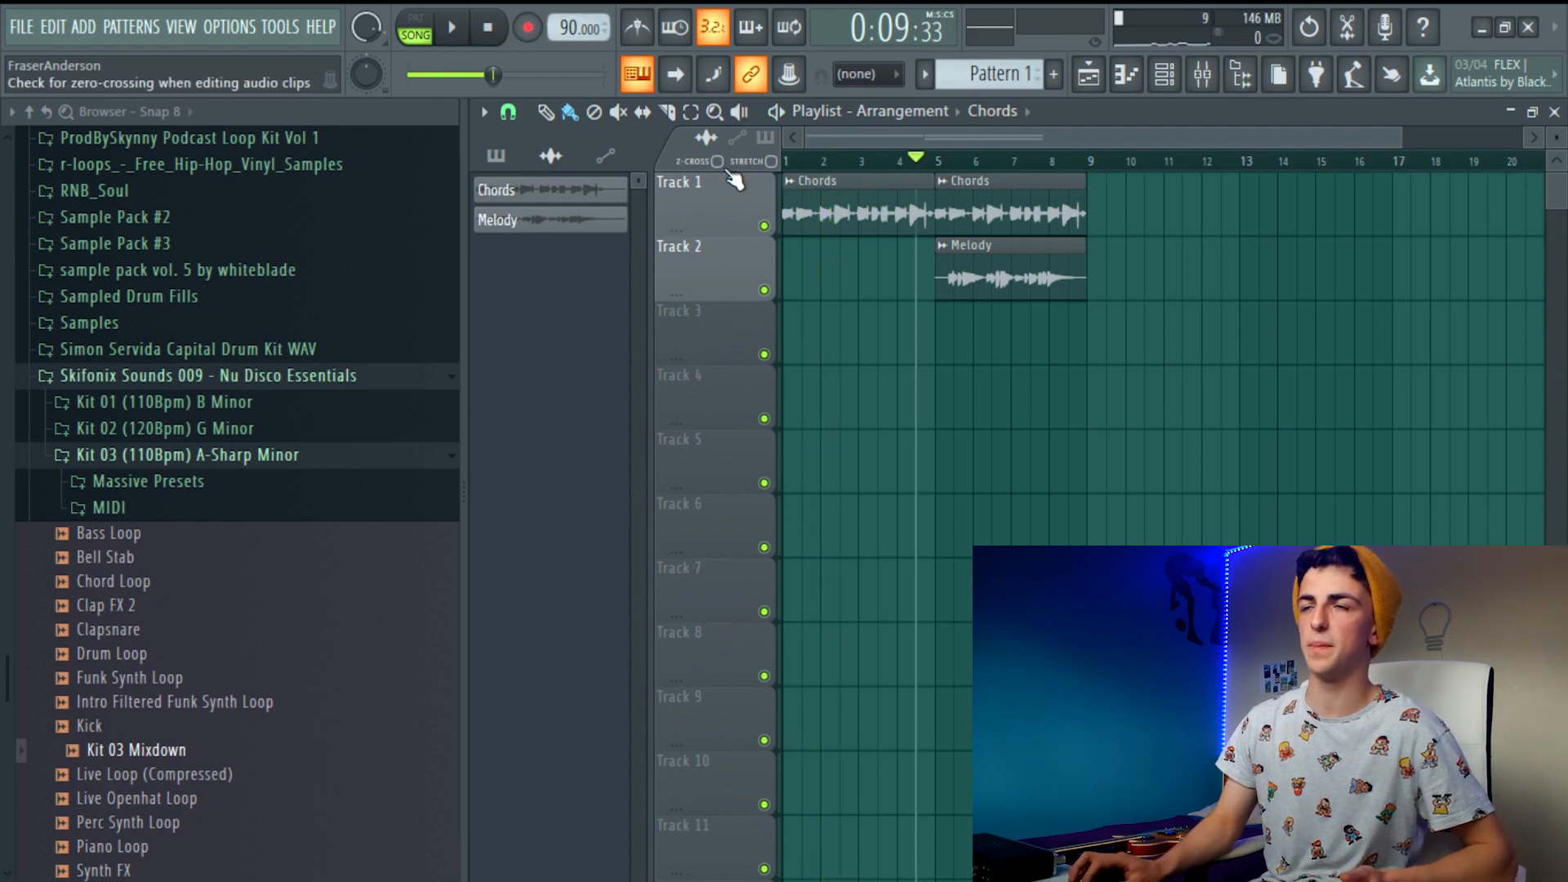
Play the arrangement from shortly before bar 5 to hear the Melody clip come in, and stop playback
left_click(460, 41)
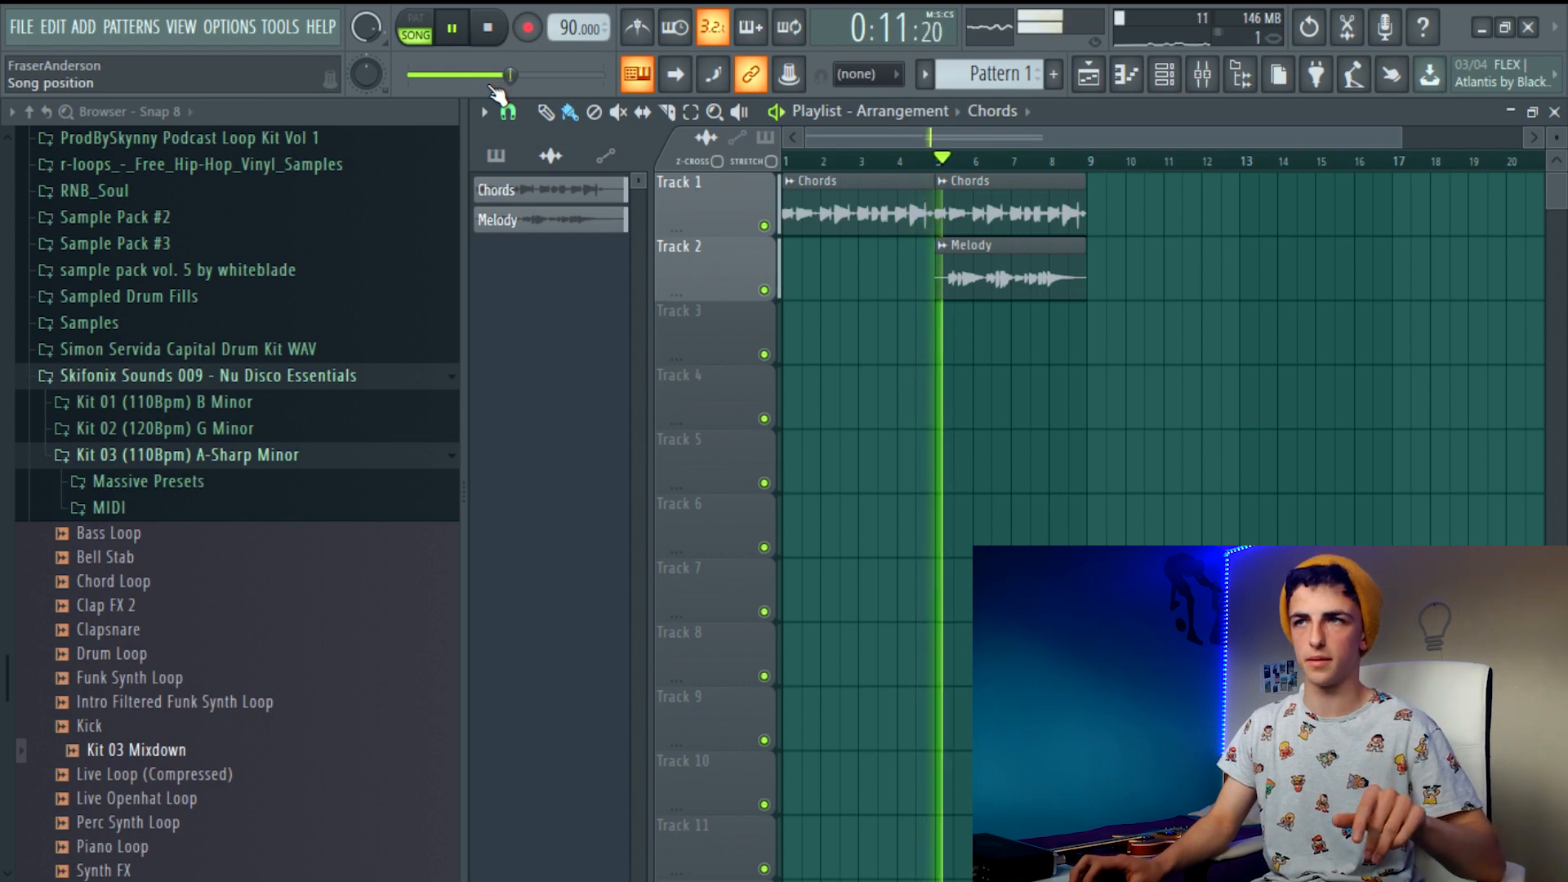
left_click(488, 32)
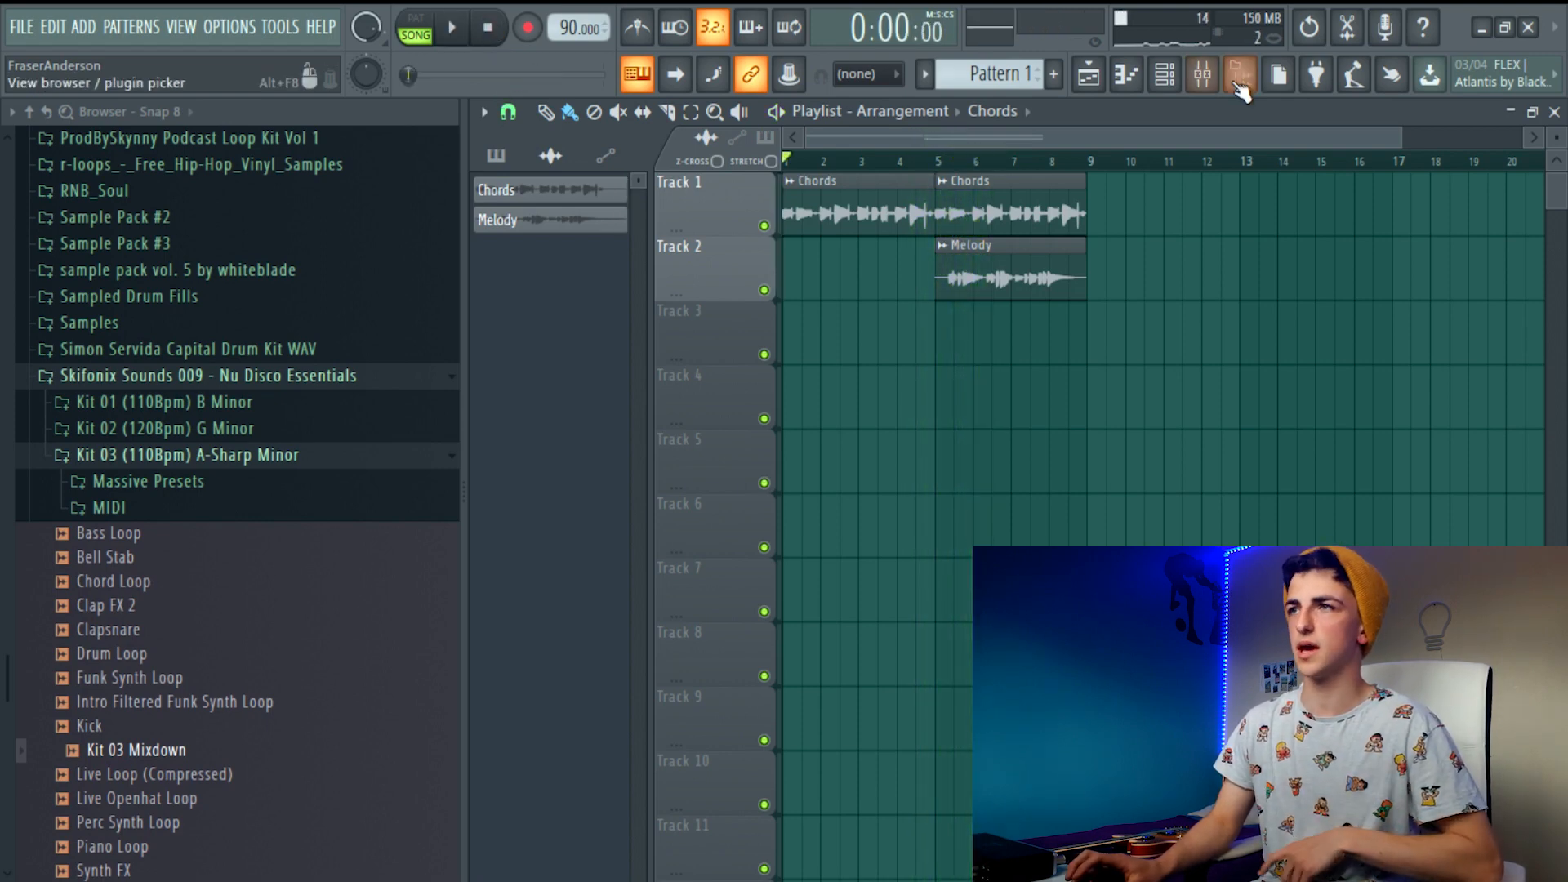
left_click(1208, 76)
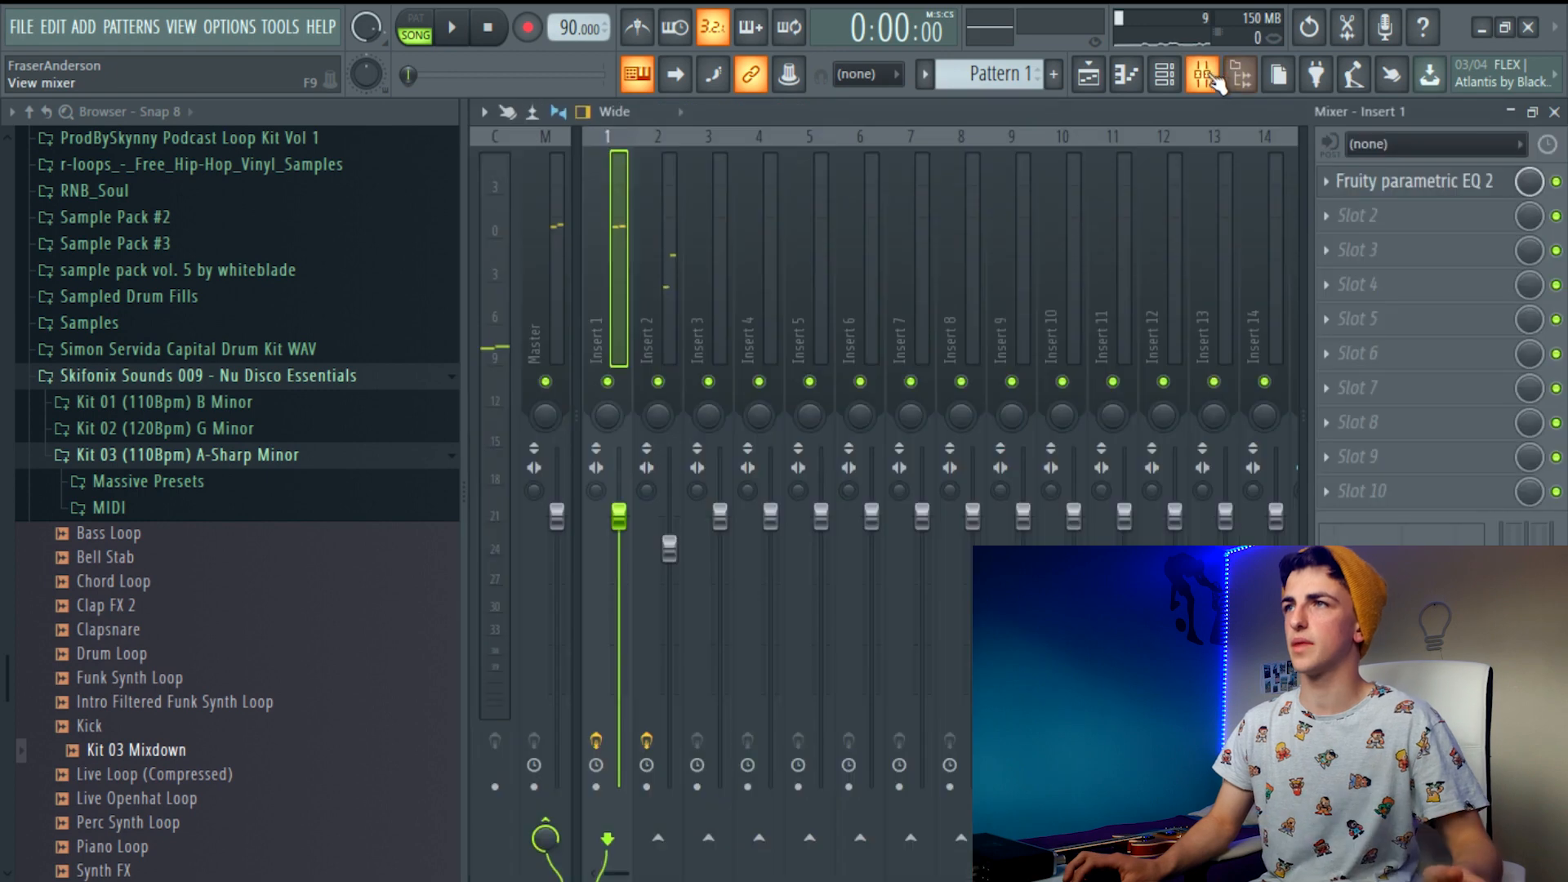
left_click(1164, 77)
left_click(1173, 72)
left_click(1089, 73)
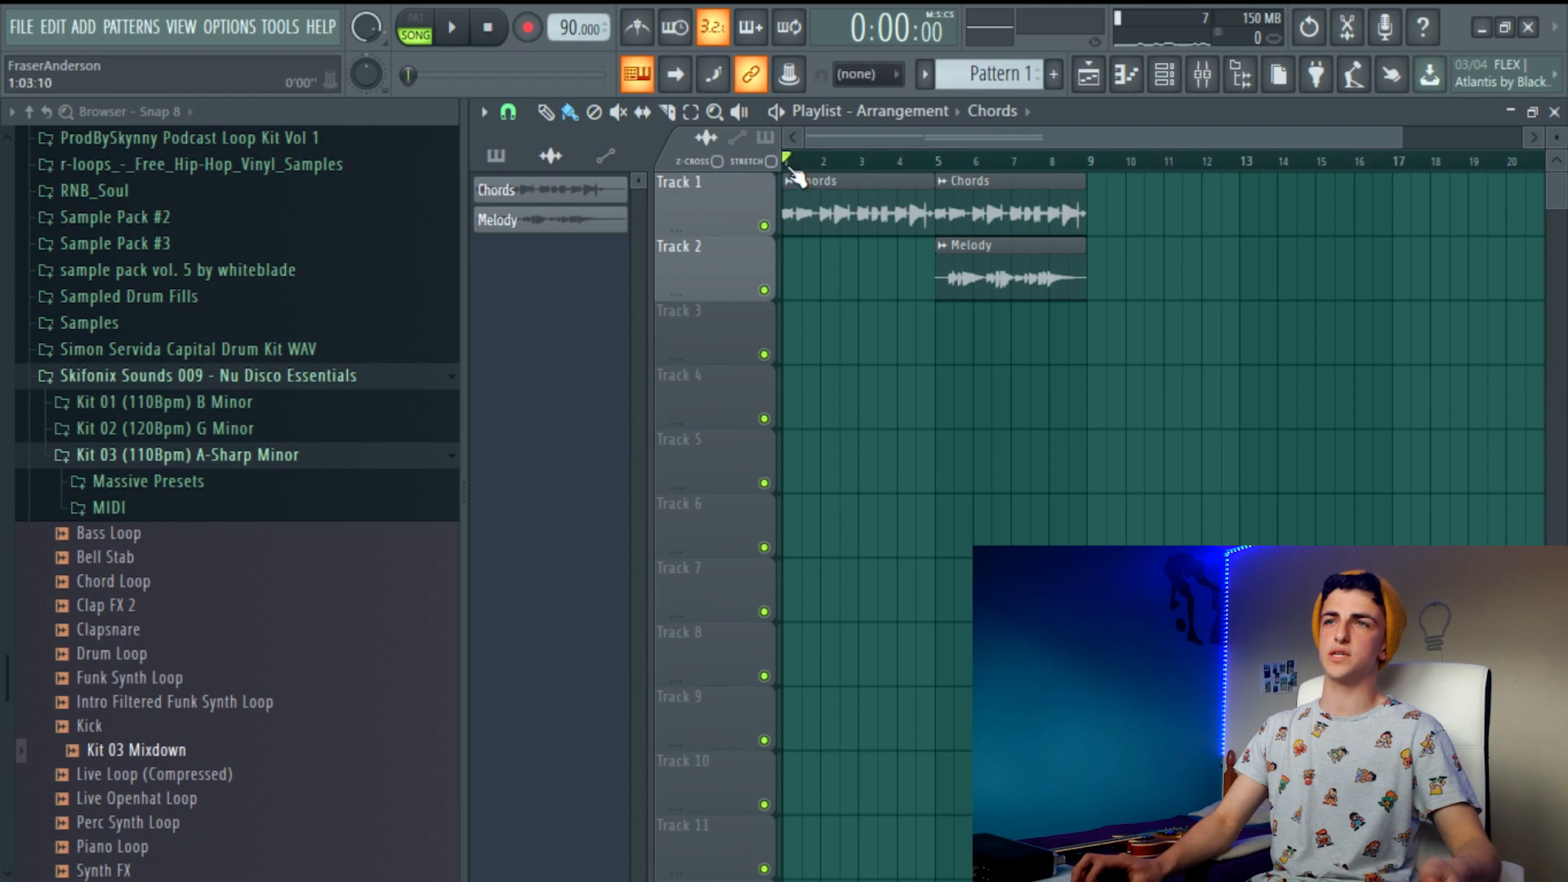
Select the playlist time range from bar 1 to bar 9, covering both Chords clips and the Melody clip
left_click_drag(787, 164, 1095, 163)
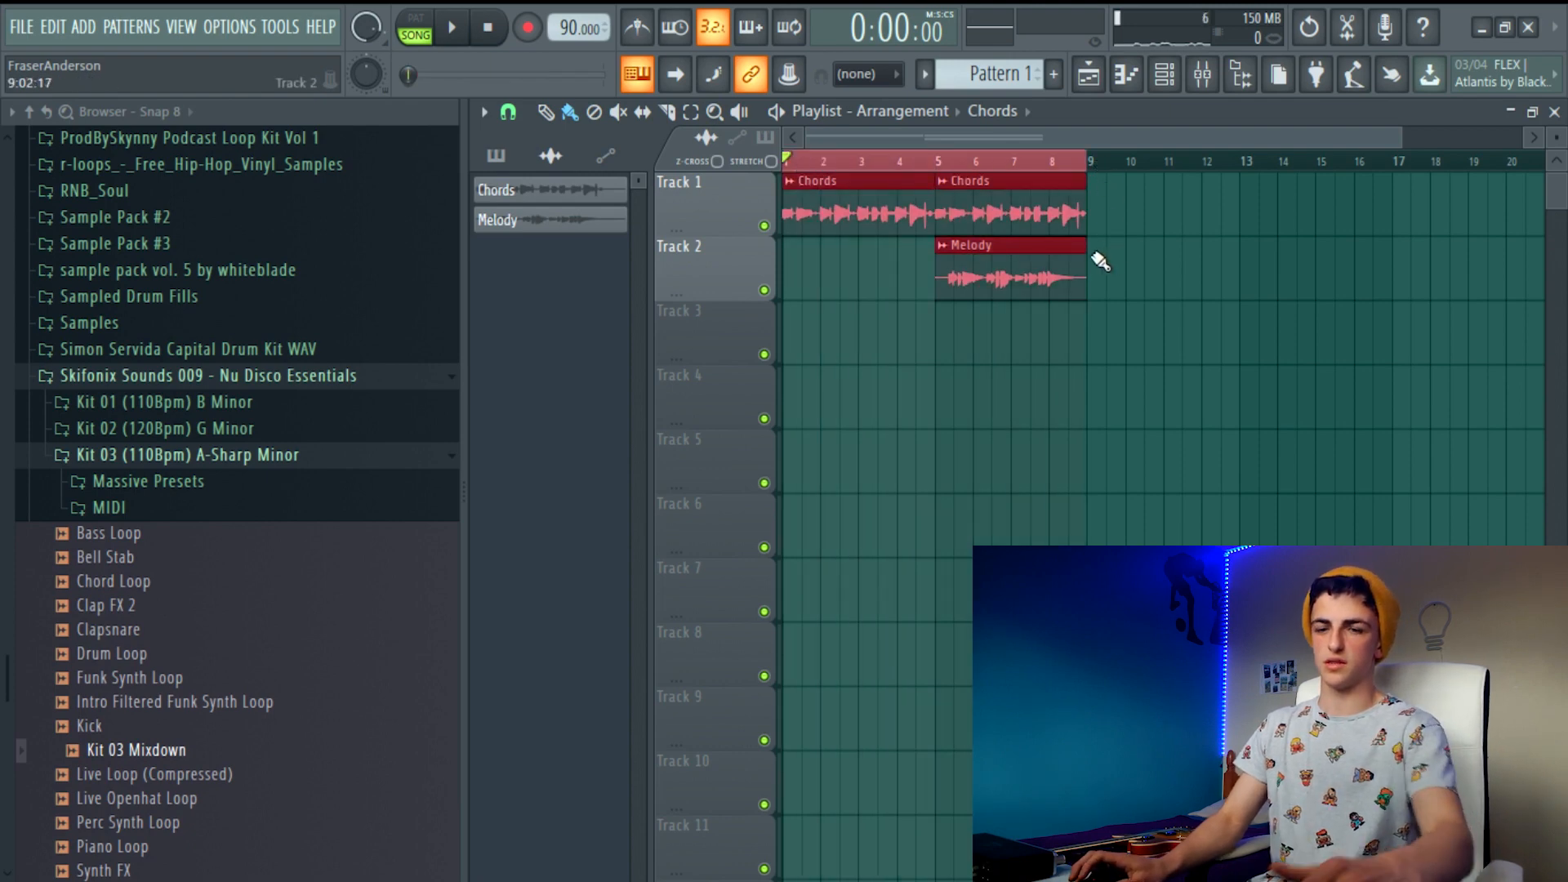
scroll(1090, 260, "up", 8)
scroll(1075, 251, "down", 9)
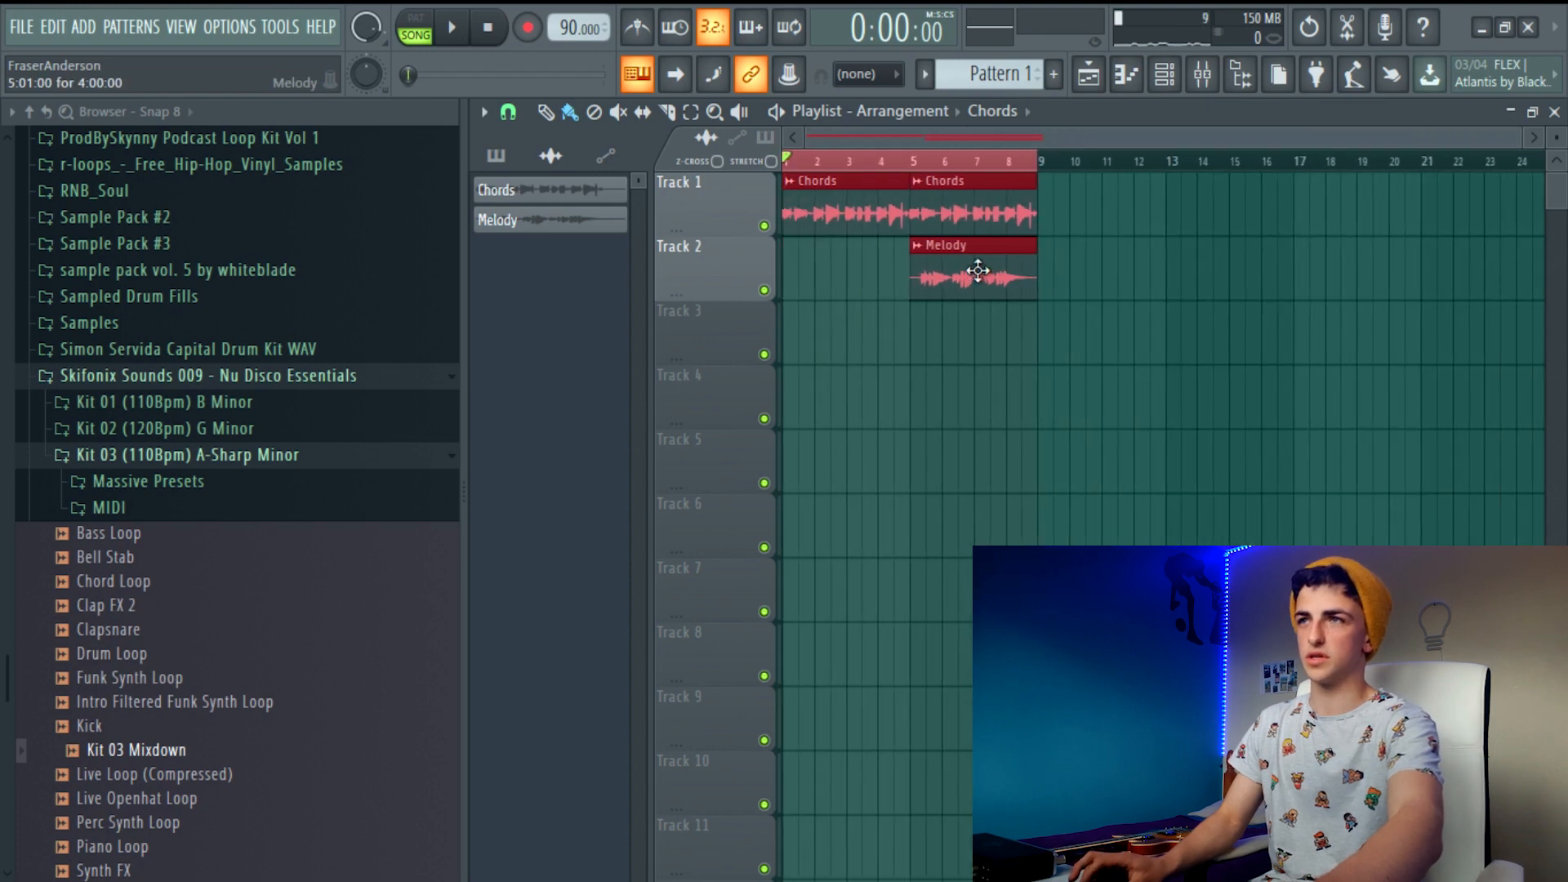
Begin exporting the selection as a wave file and name it Guitar Loop for video
left_click(49, 29)
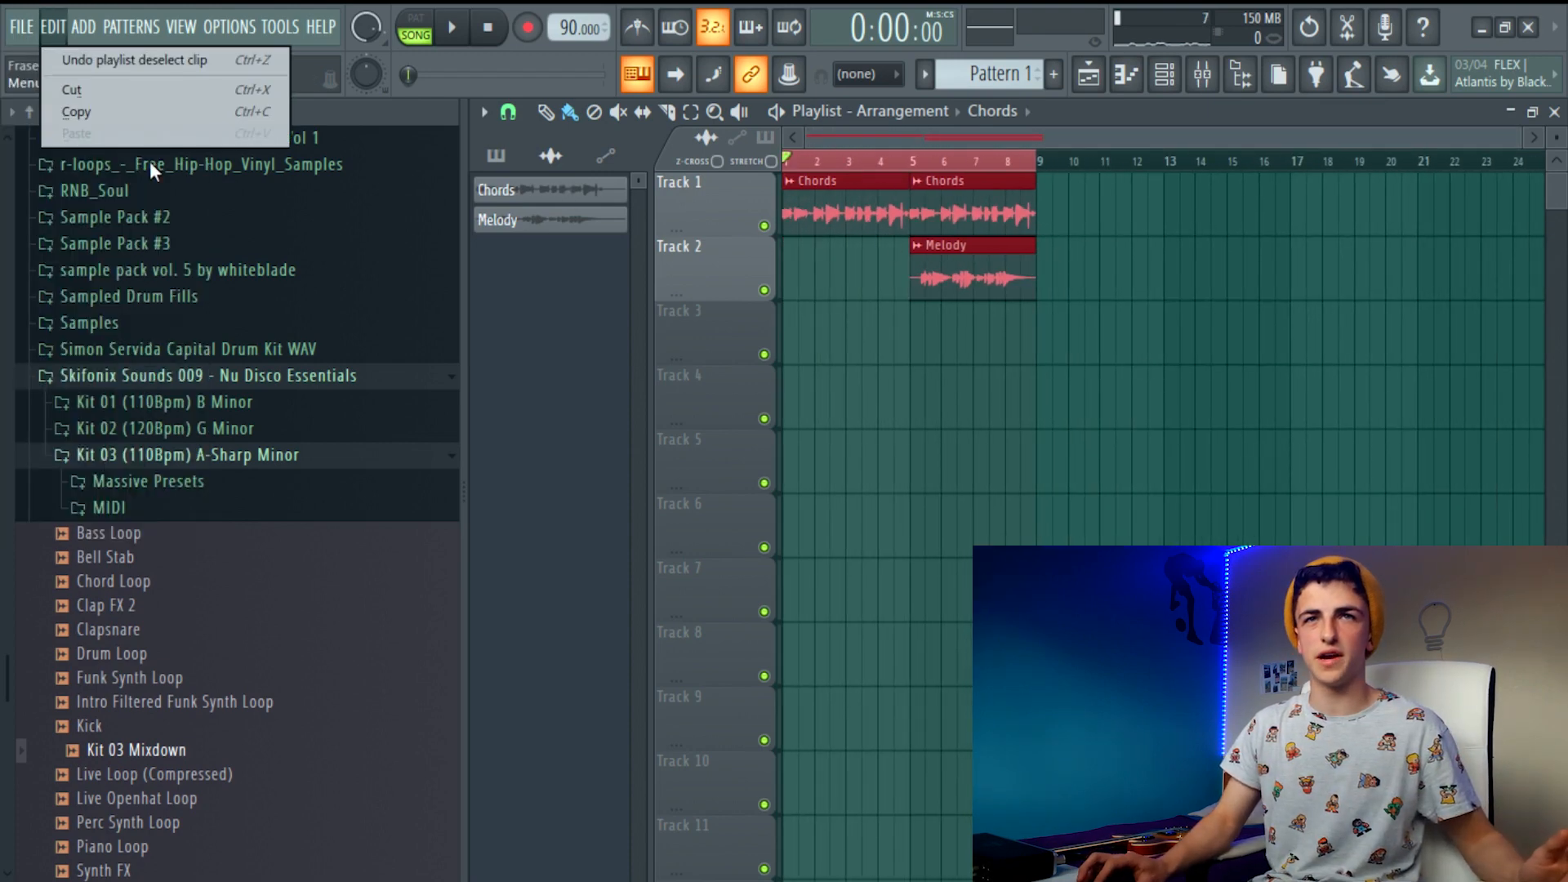
mouse_move(23, 31)
mouse_move(52, 227)
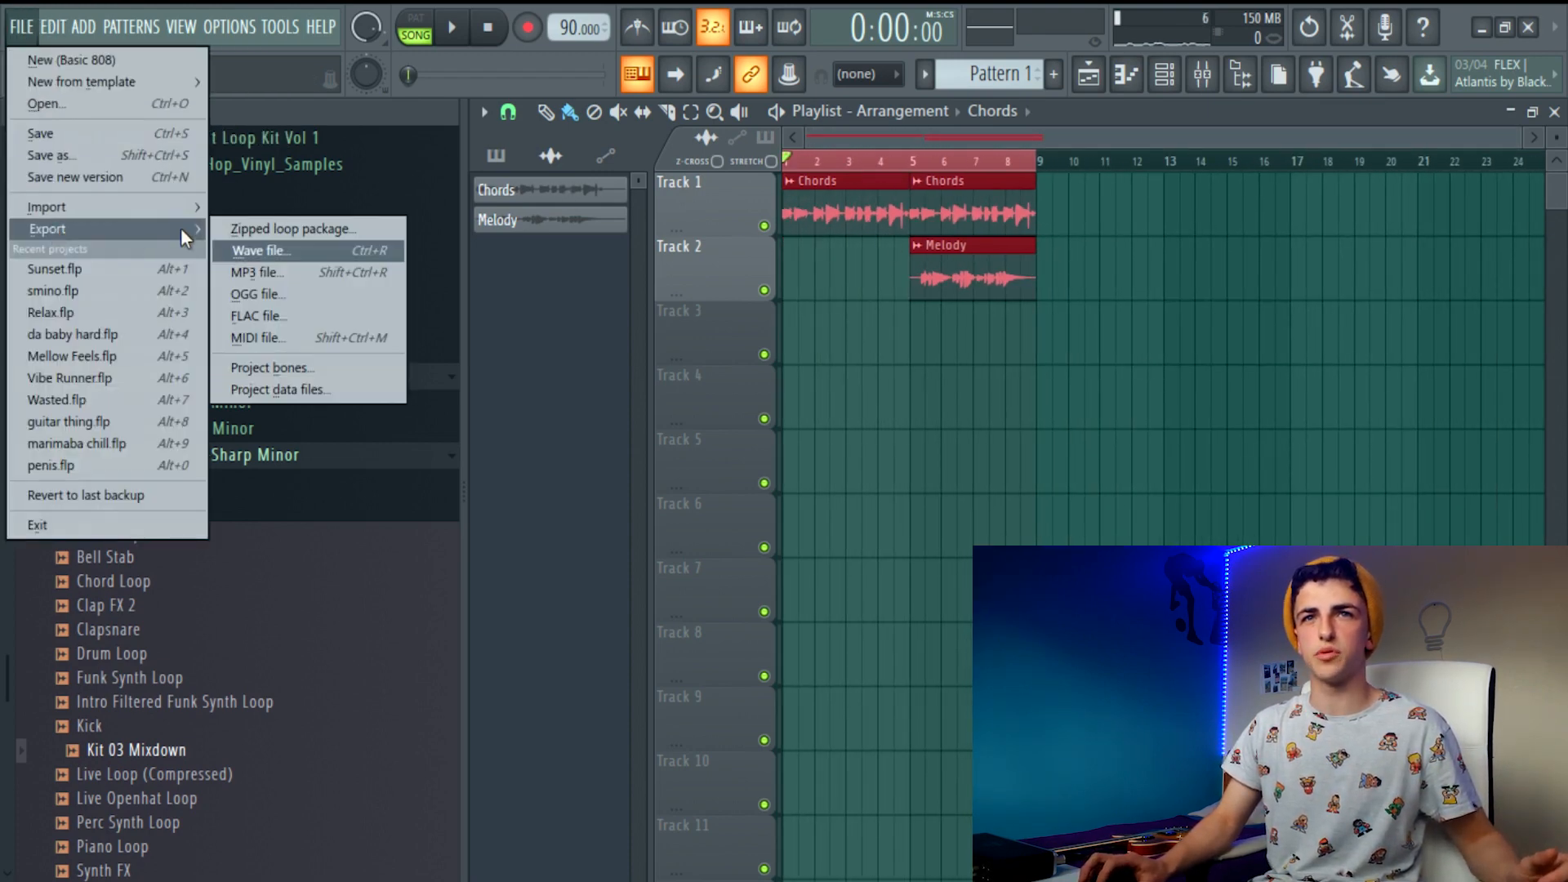
left_click(290, 250)
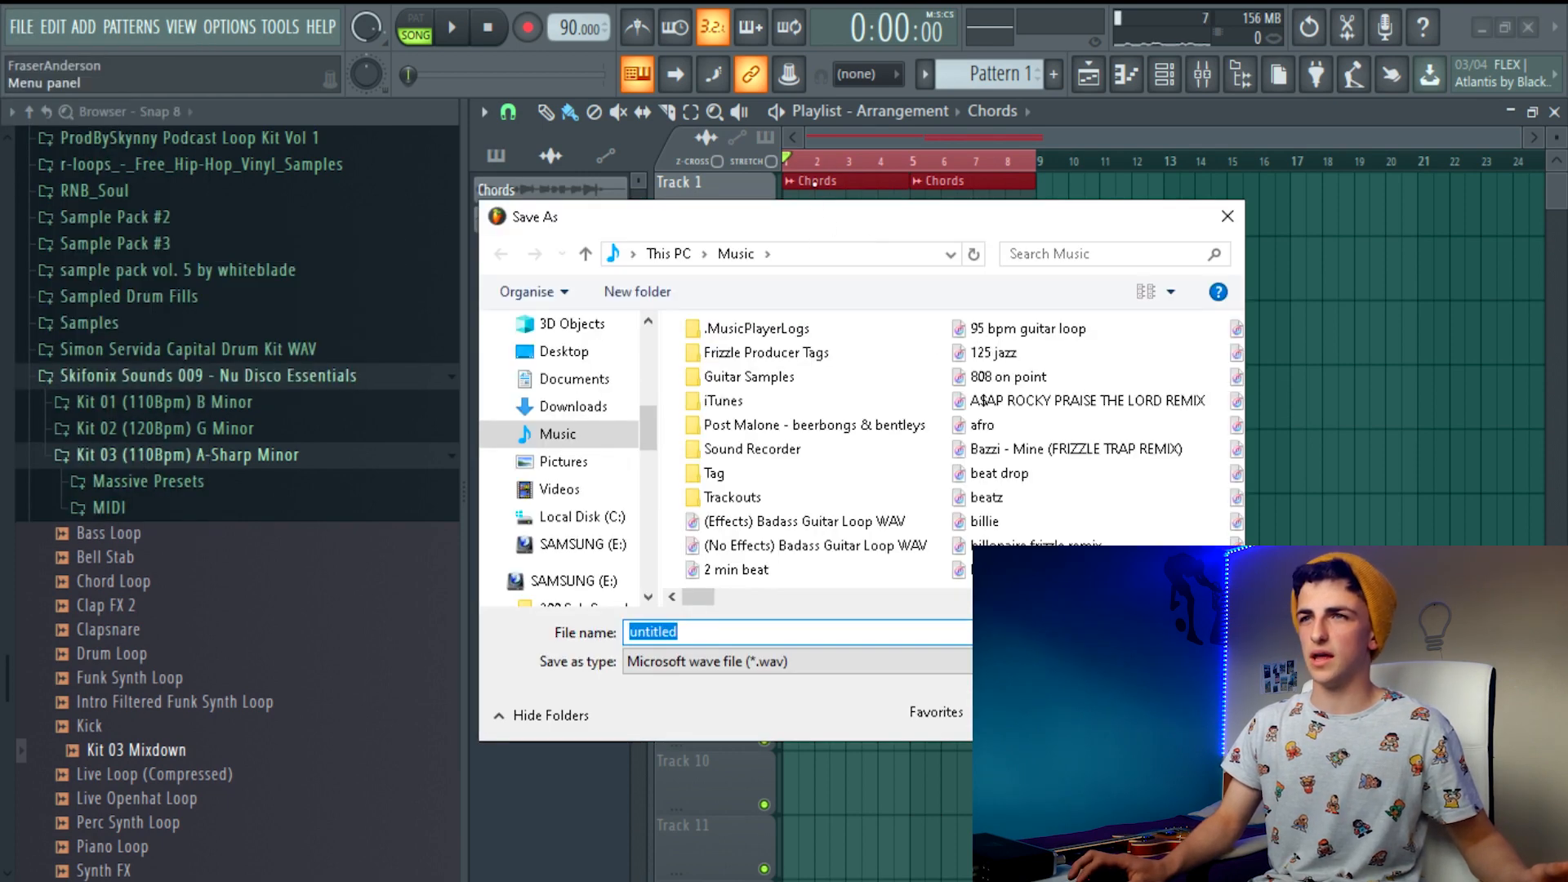
left_click_drag(809, 219, 800, 156)
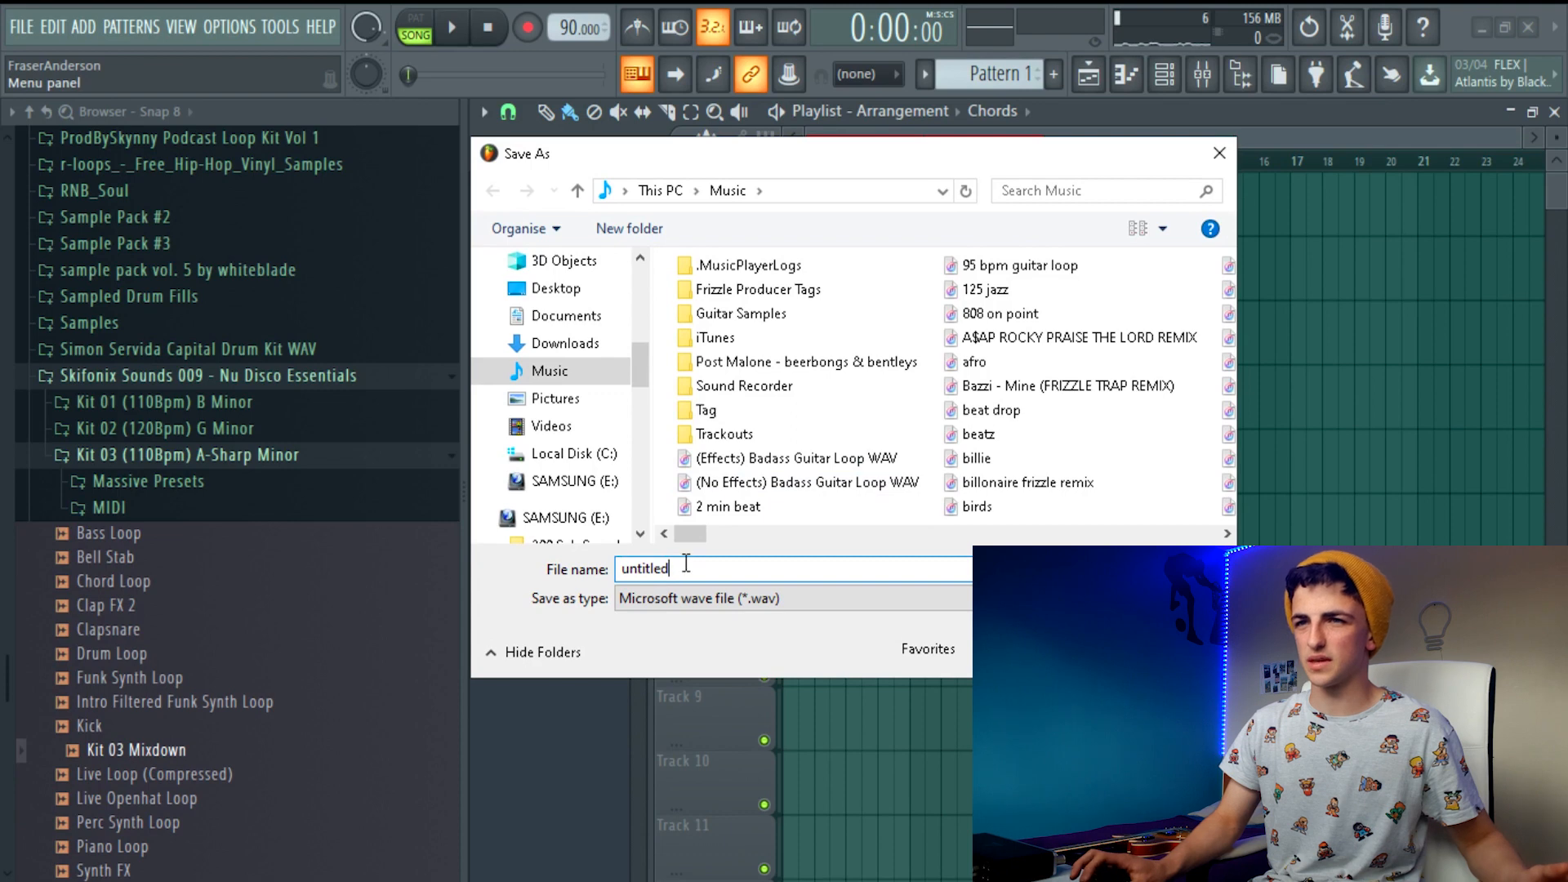
key("BackSpace")
key("BackSpace")
key("BackSpace")
key("BackSpace")
key("BackSpace")
key("BackSpace")
key("BackSpace")
key("BackSpace")
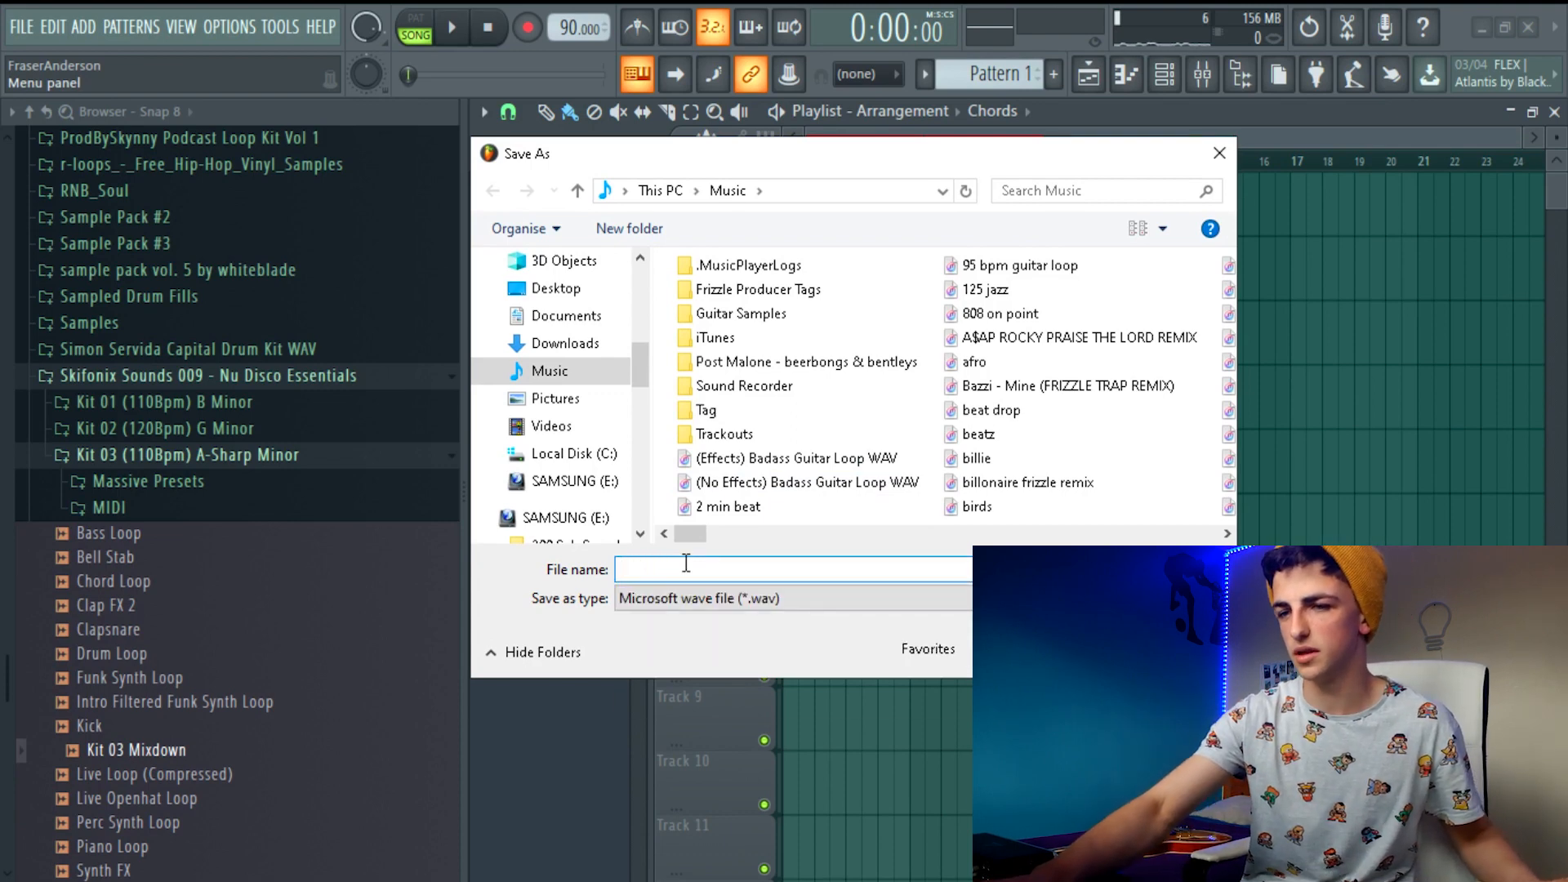
type("Guit")
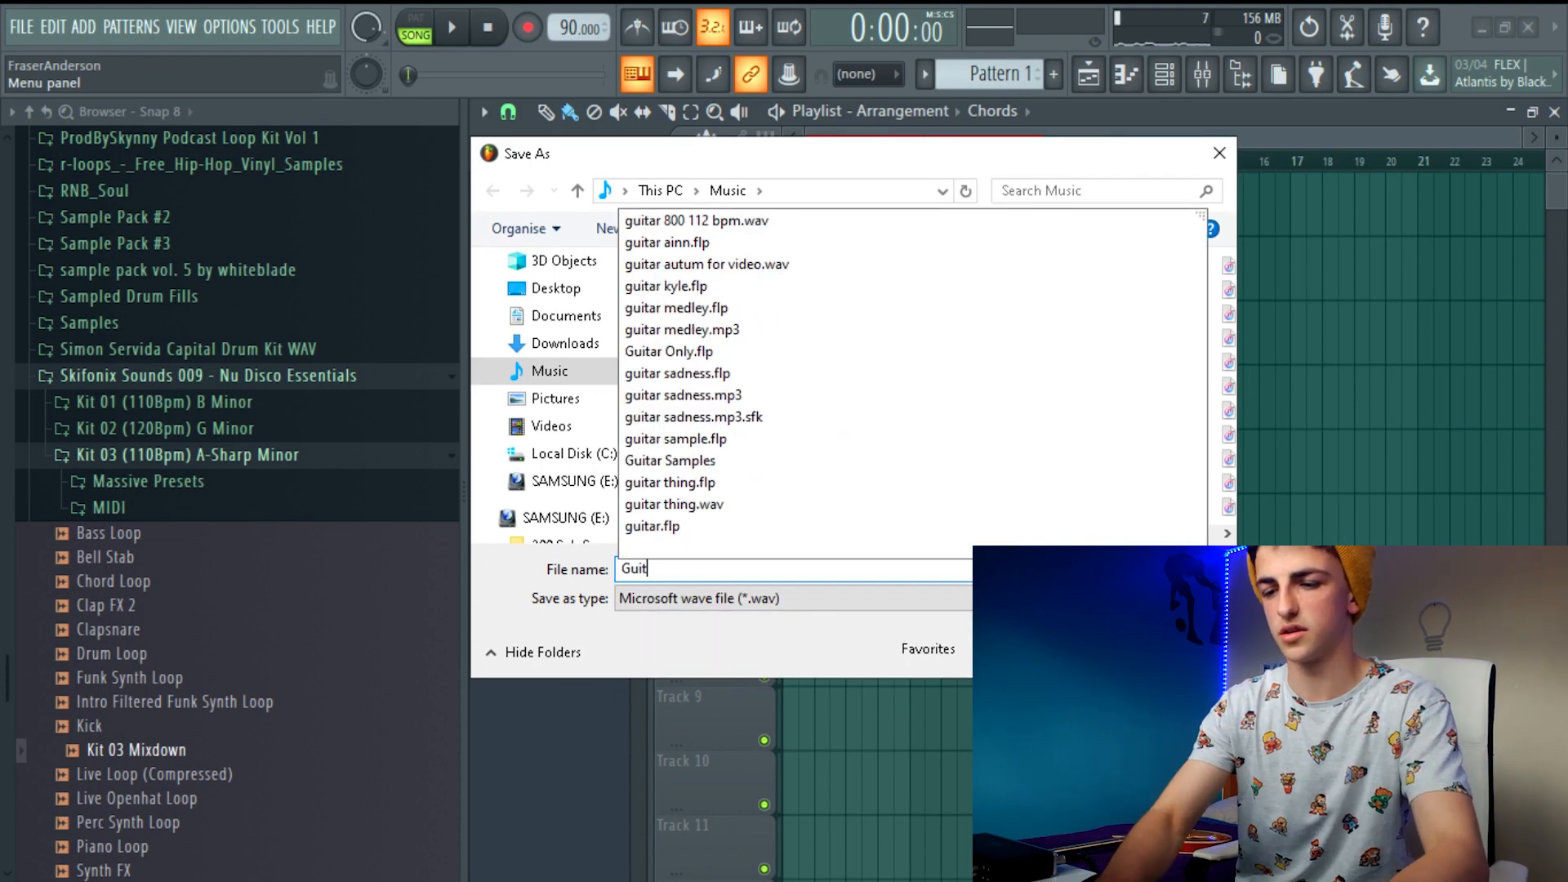
type("ar Loop for video")
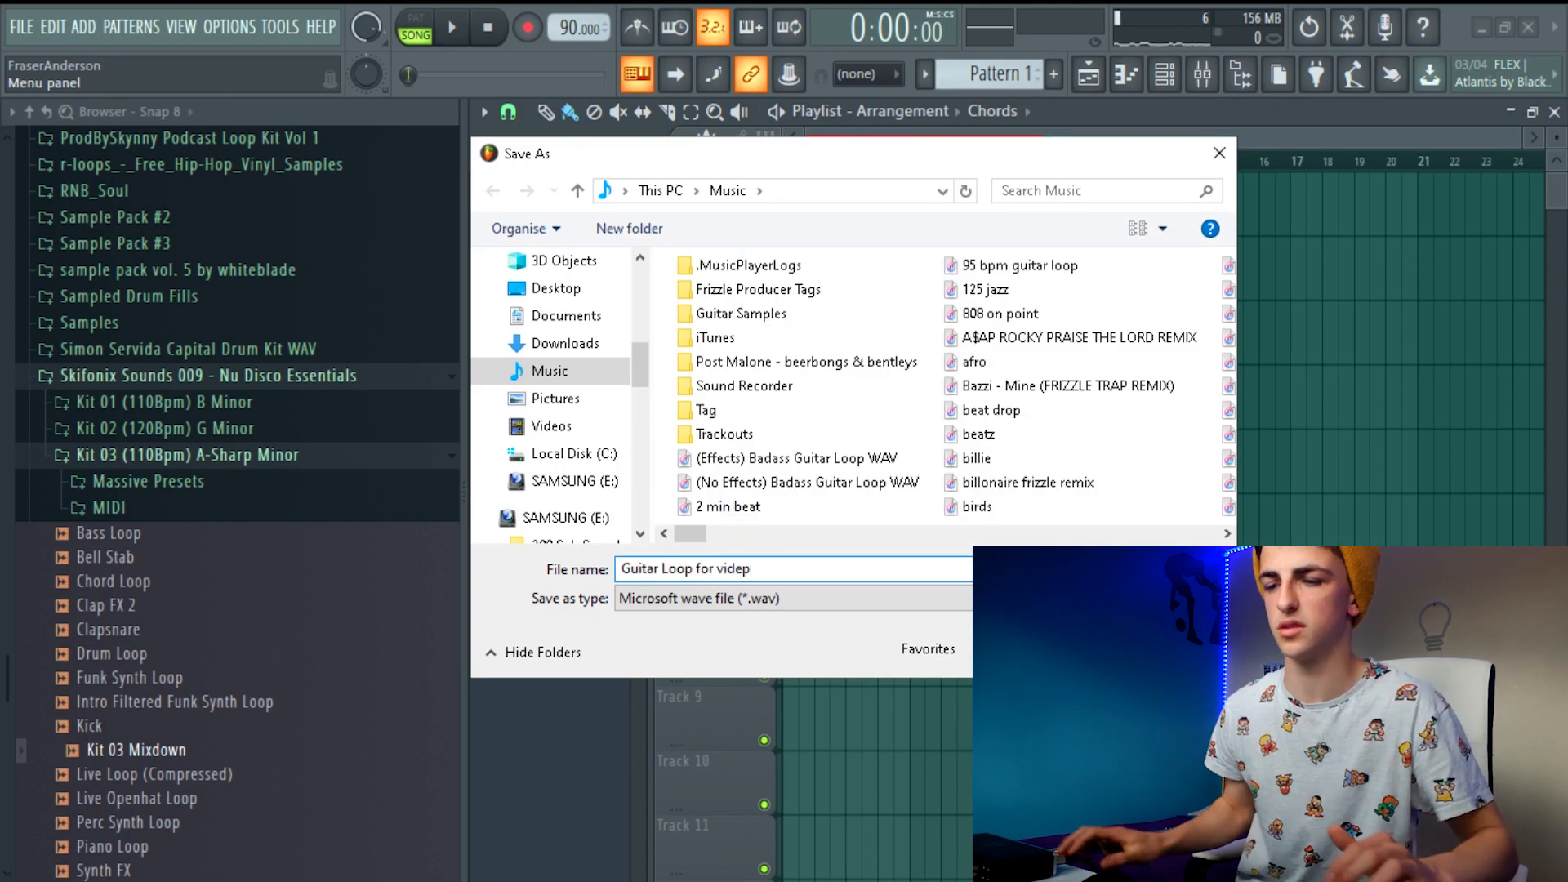
Save the wave file in the Guitar Samples folder on the SAMSUNG (E:) drive and start rendering it
left_click(556, 517)
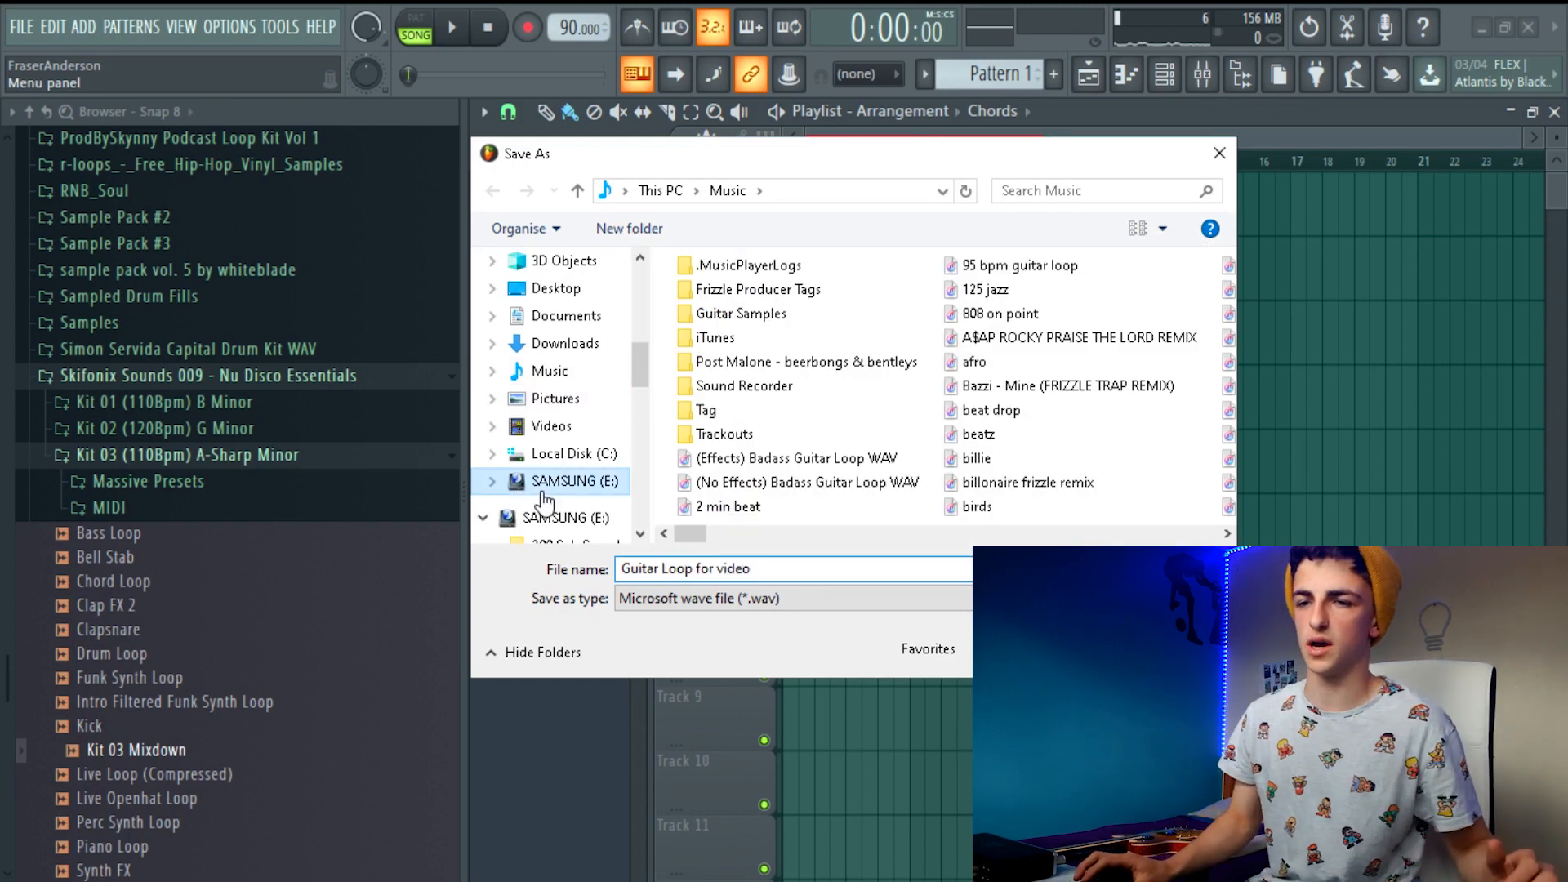
scroll(747, 441, "down", 2)
scroll(747, 441, "down", 6)
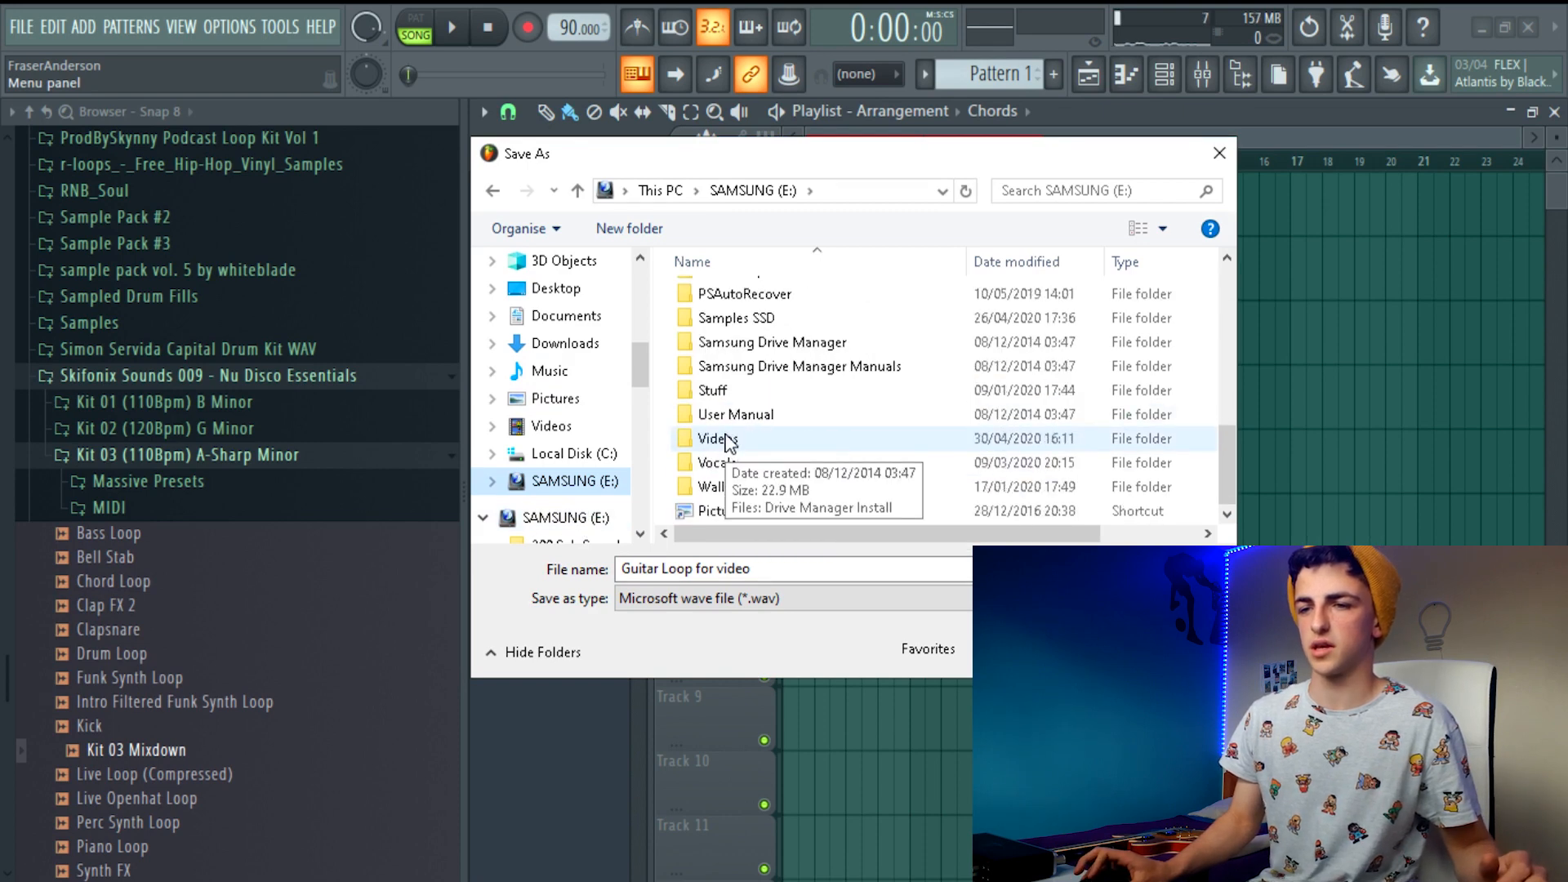
scroll(760, 433, "up", 1)
scroll(760, 424, "up", 2)
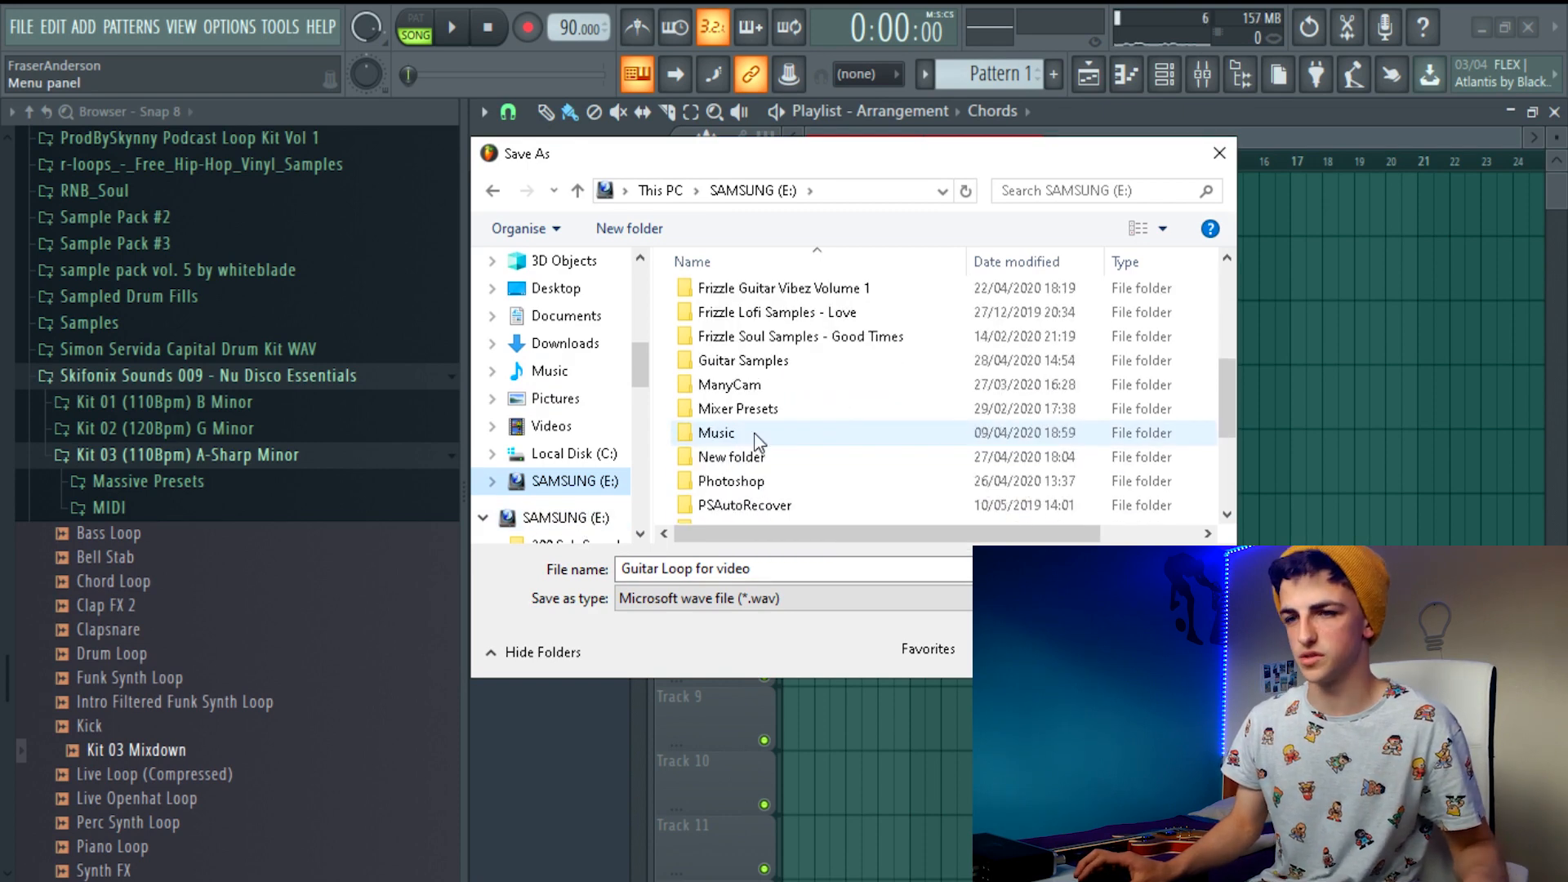
double_click(746, 356)
left_click(1054, 650)
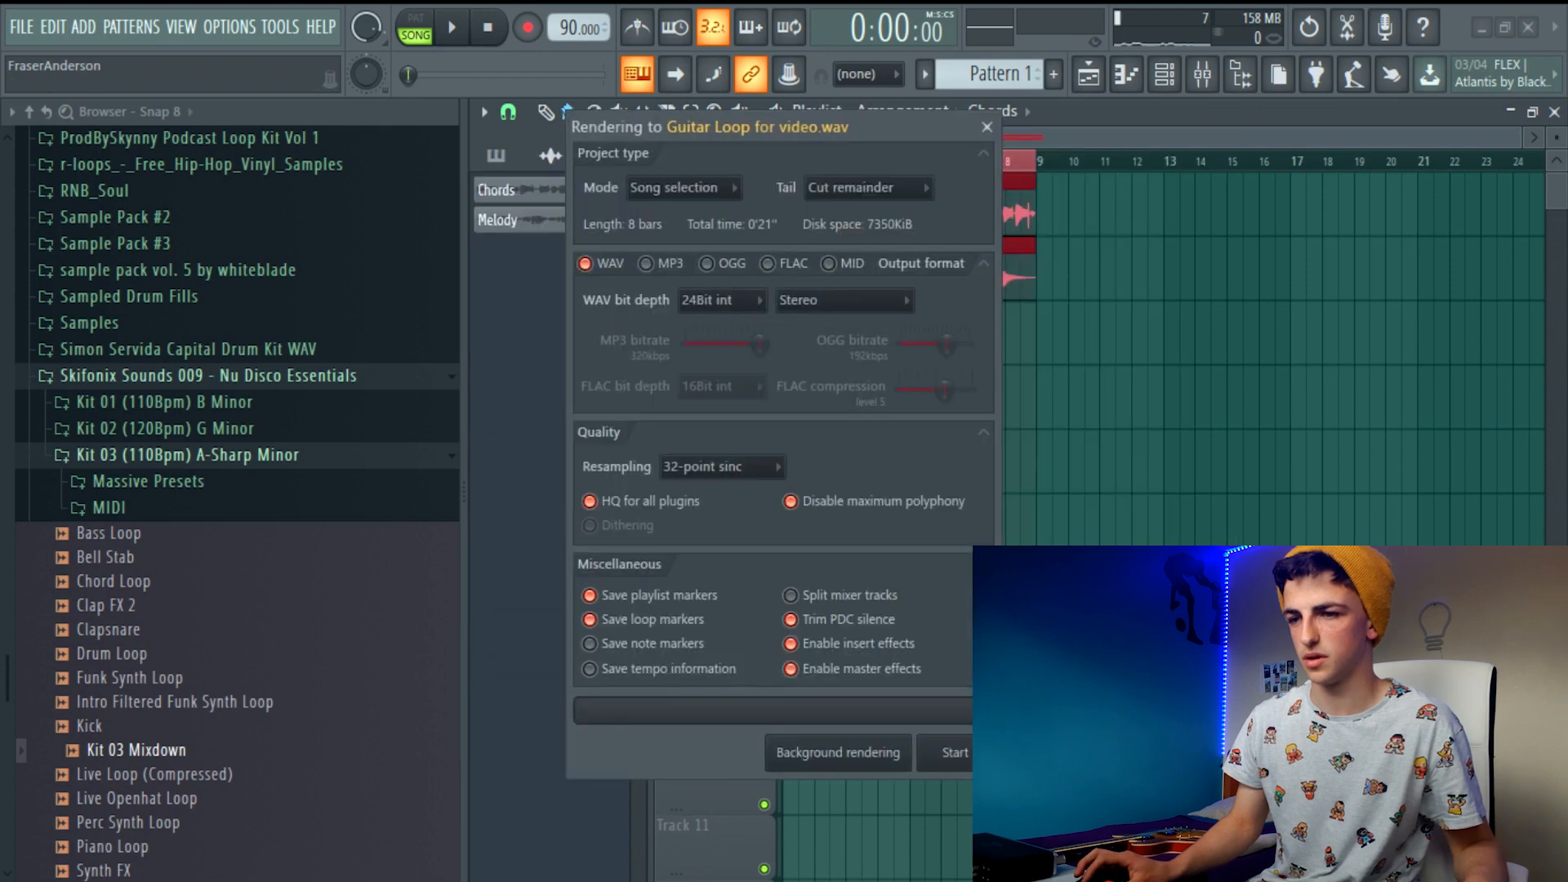
left_click(967, 757)
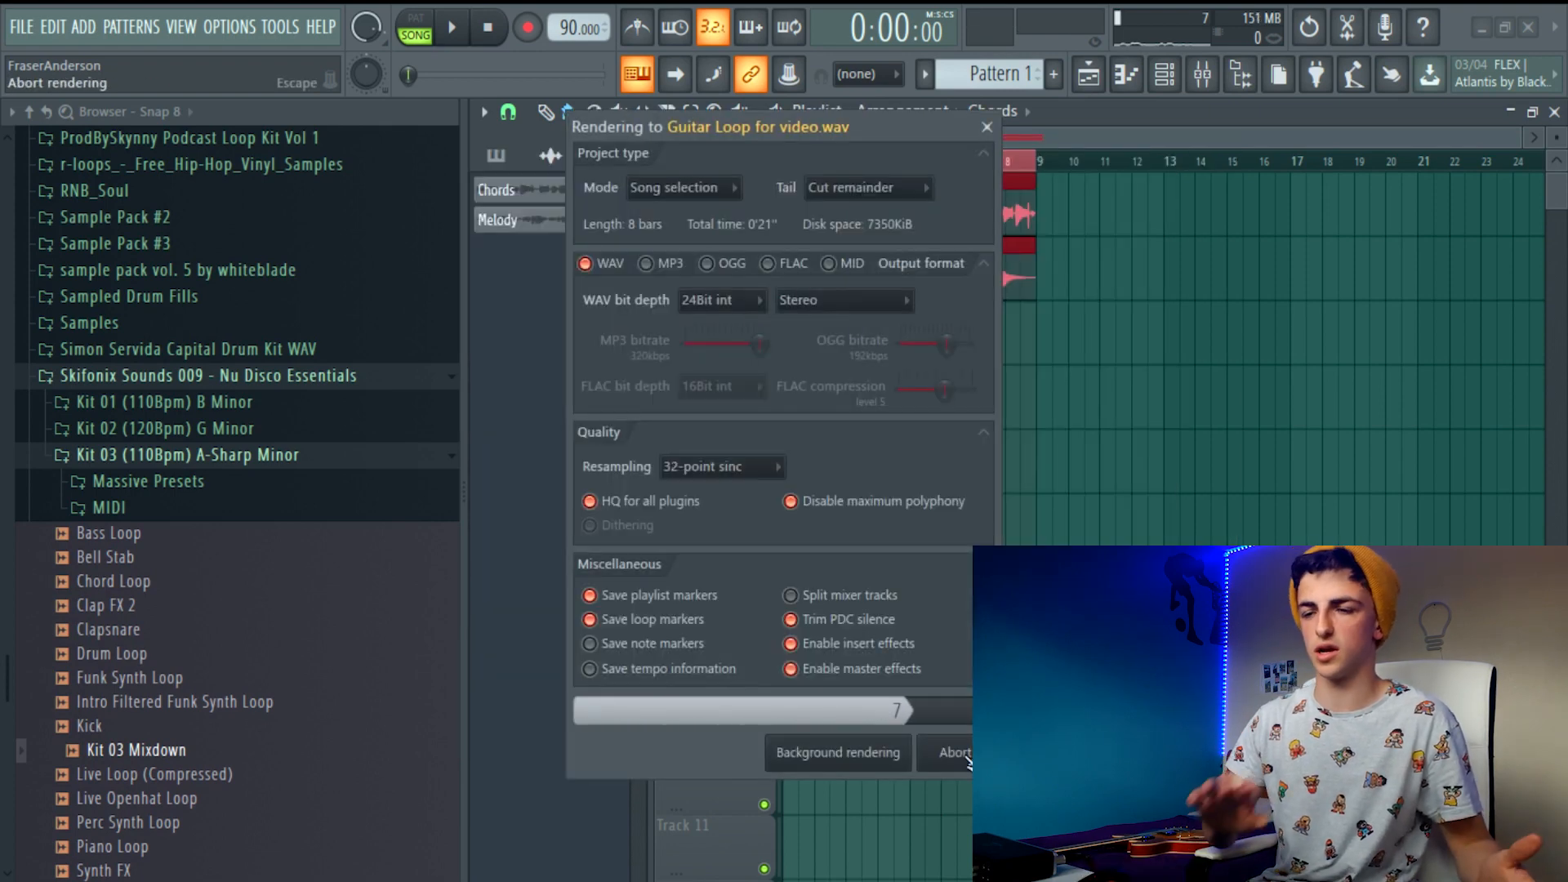